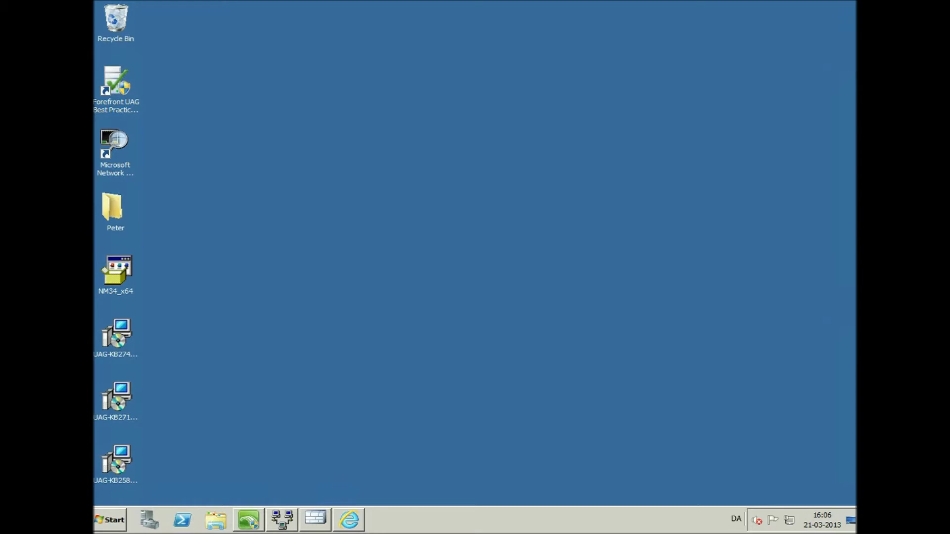
Bring the GleamTech download page back and highlight the note about manual installation
{"action": "mouse_move", "coordinate": [349, 519]}
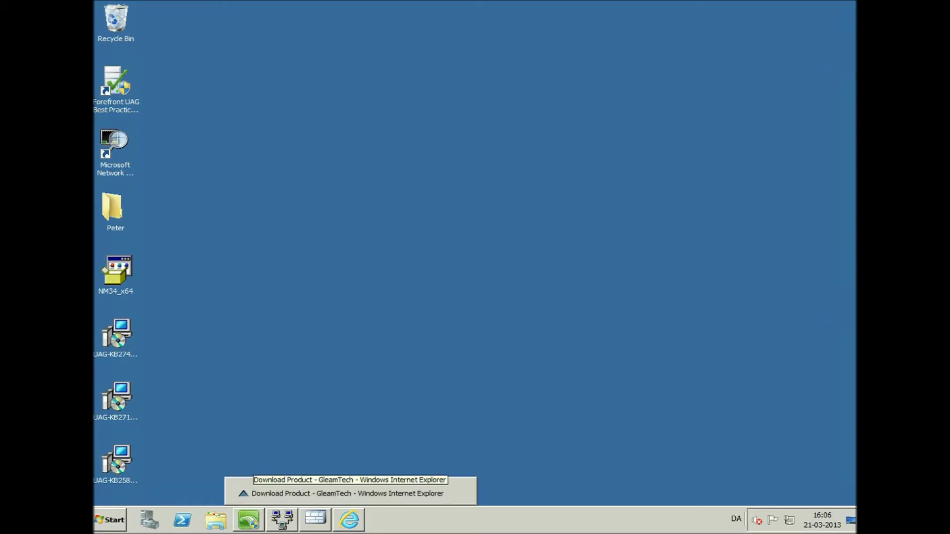
{"action": "left_click", "coordinate": [341, 493]}
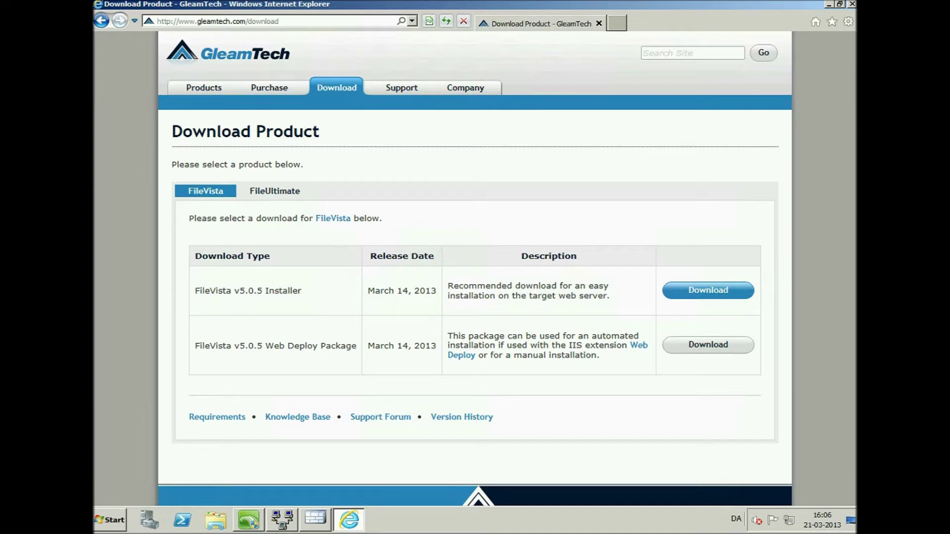
{"action": "left_click_drag", "start_coordinate": [490, 354], "coordinate": [598, 355]}
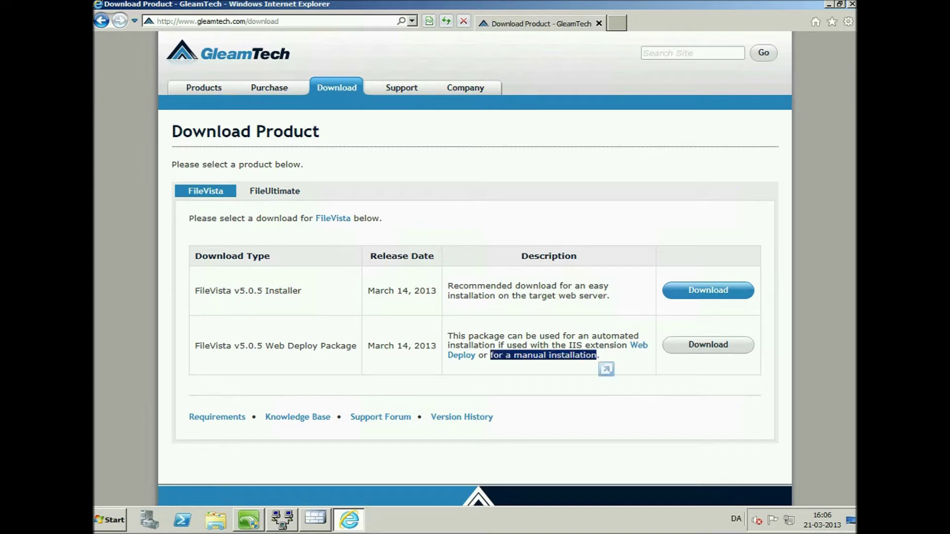
Save the FileVista-v5.0.5-WebDeploy.zip package to the Desktop using Save as
{"action": "left_click", "coordinate": [708, 345]}
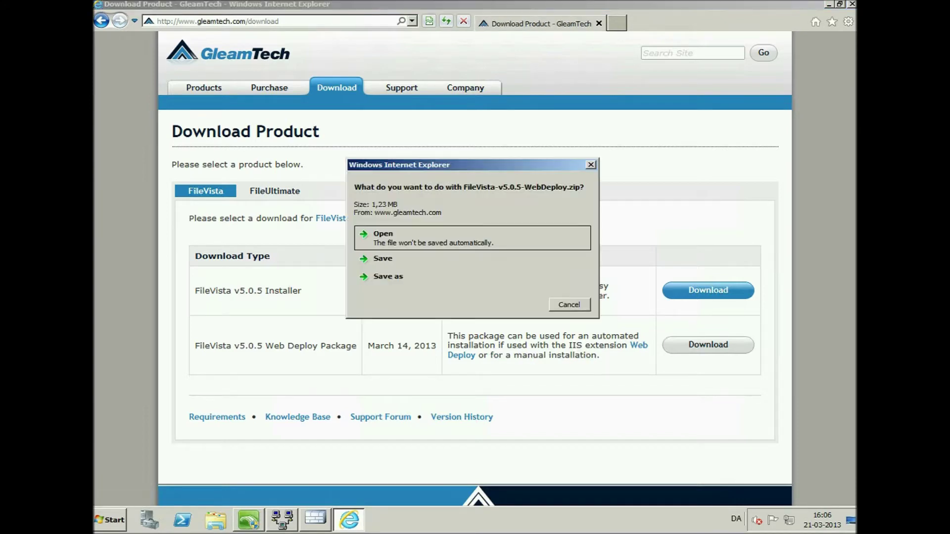
{"action": "key", "text": "Down"}
{"action": "key", "text": "Down"}
{"action": "key", "text": "Return"}
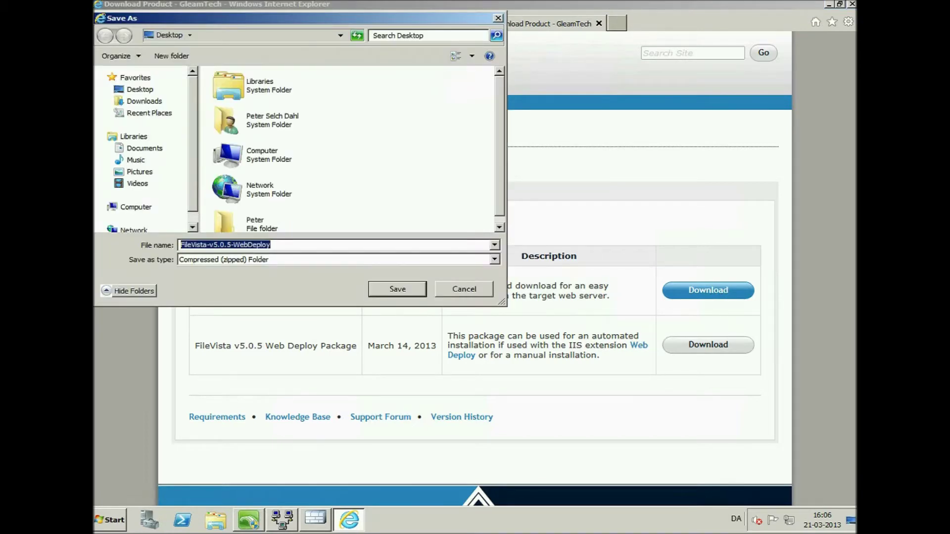
{"action": "key", "text": "Return"}
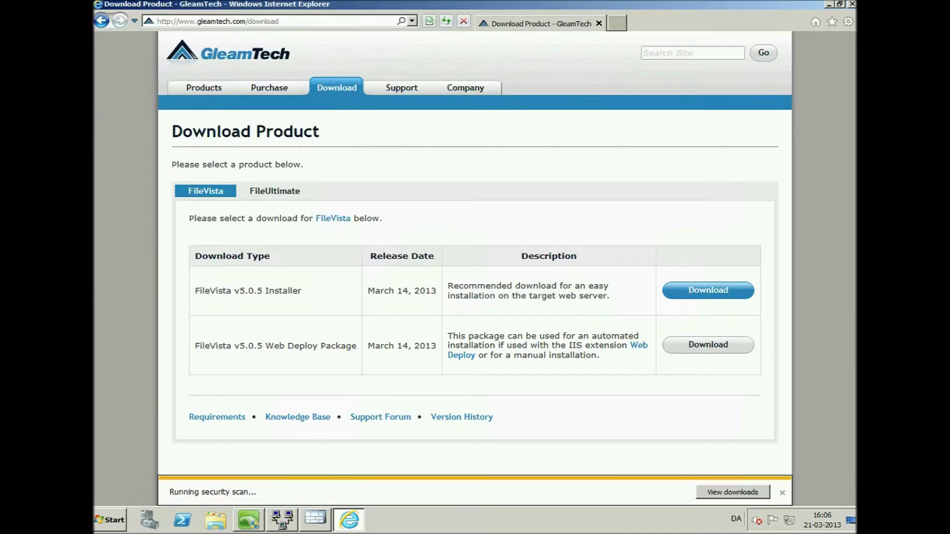
Extract FileVista-v5.0.5-WebDeploy.zip into its suggested desktop folder and select the readme file
{"action": "key", "text": "super+d"}
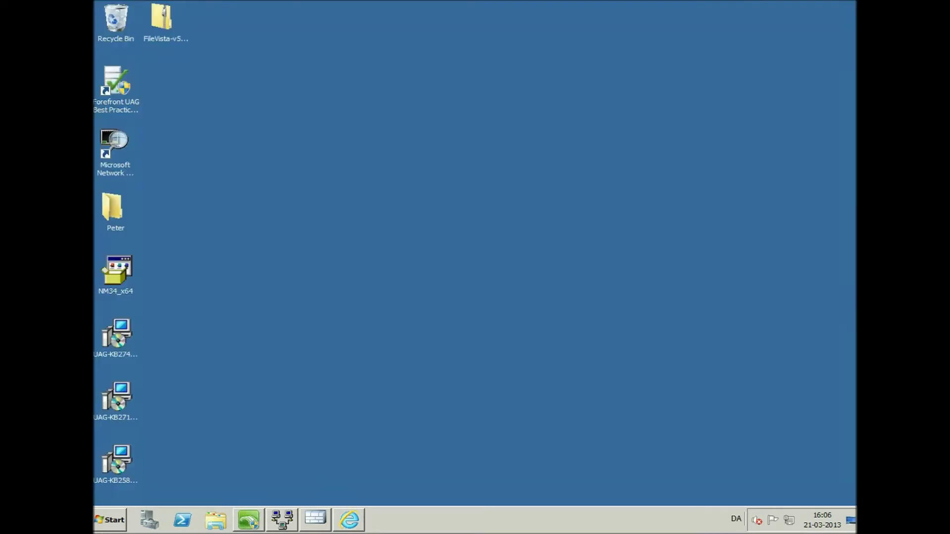
{"action": "right_click", "coordinate": [167, 25]}
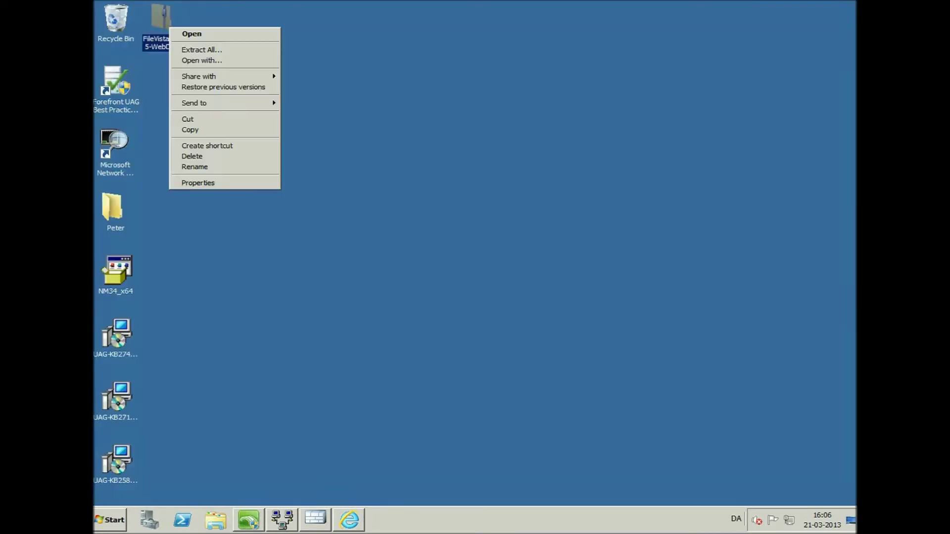
{"action": "left_click", "coordinate": [190, 48]}
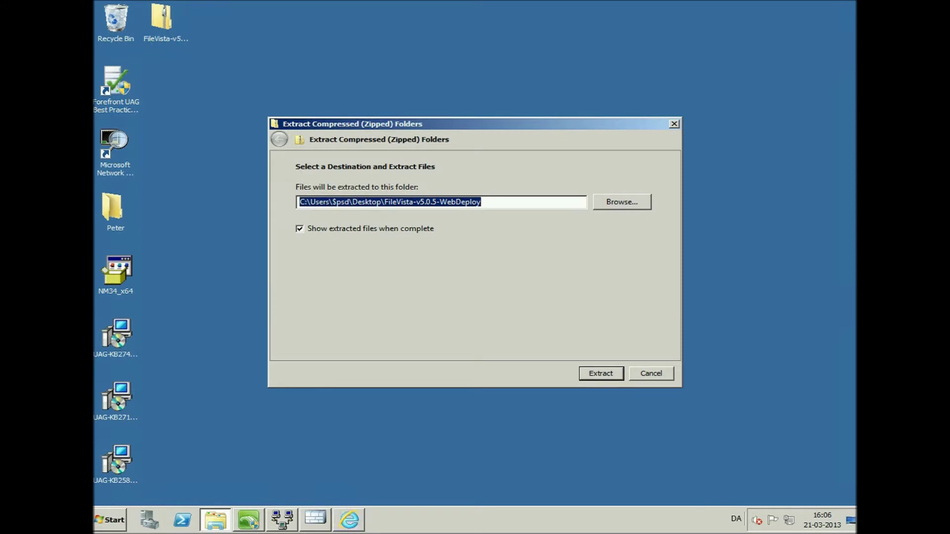
{"action": "key", "text": "Return"}
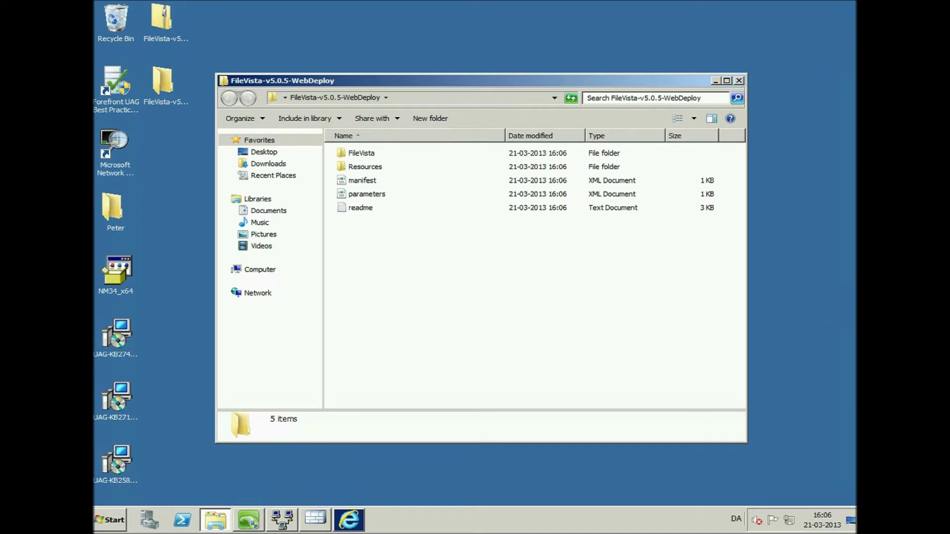
{"action": "left_click", "coordinate": [360, 207]}
Copy the extracted FileVista folder into C:\inetpub, approving the administrator permission prompt
{"action": "left_click", "coordinate": [361, 153]}
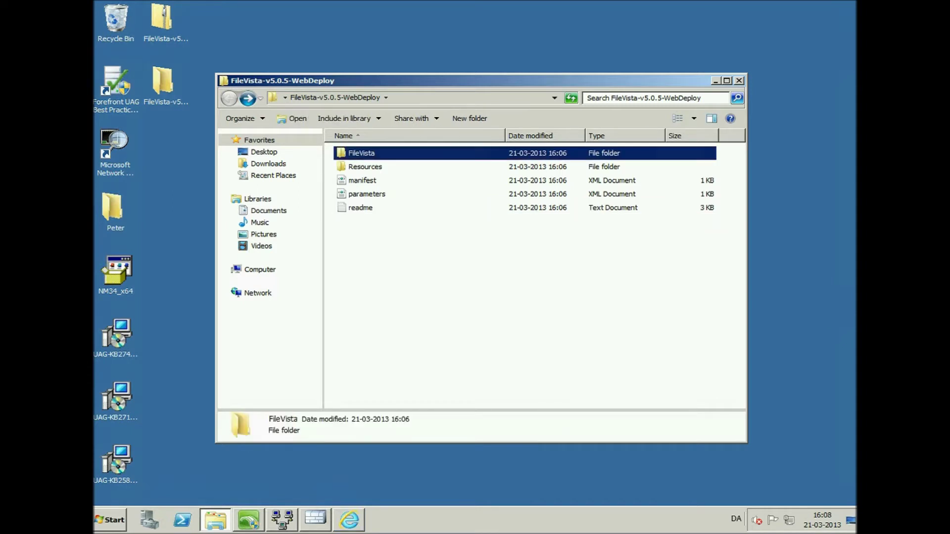
{"action": "right_click", "coordinate": [366, 152]}
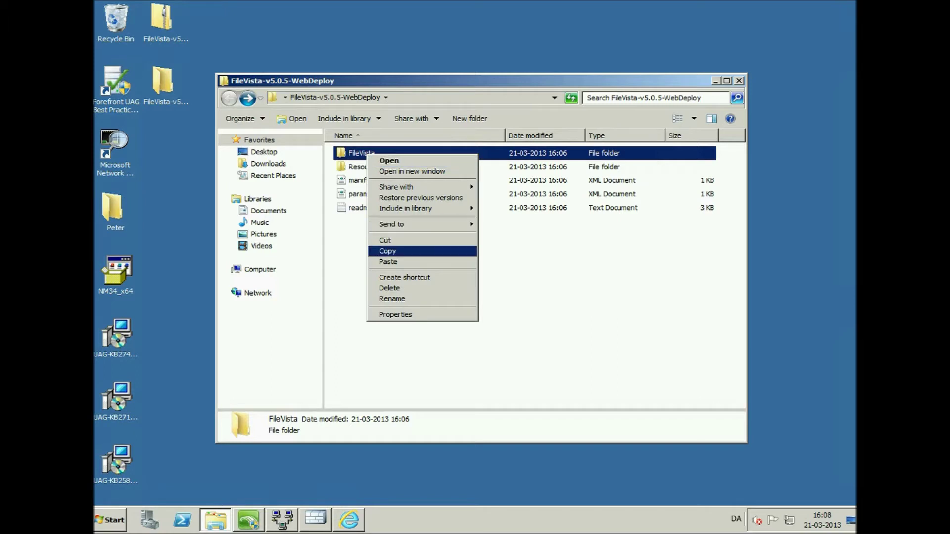
{"action": "left_click", "coordinate": [389, 251]}
{"action": "left_click", "coordinate": [110, 520]}
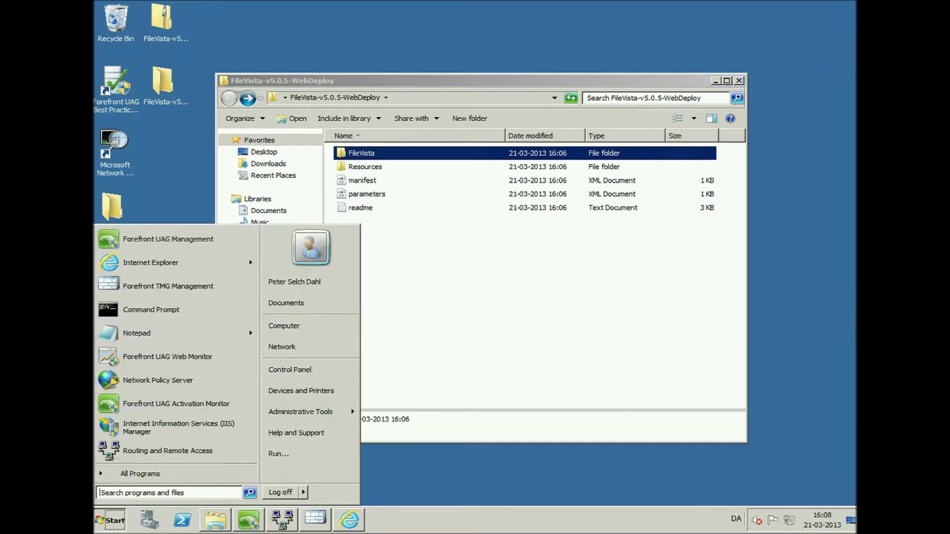
{"action": "left_click", "coordinate": [284, 325]}
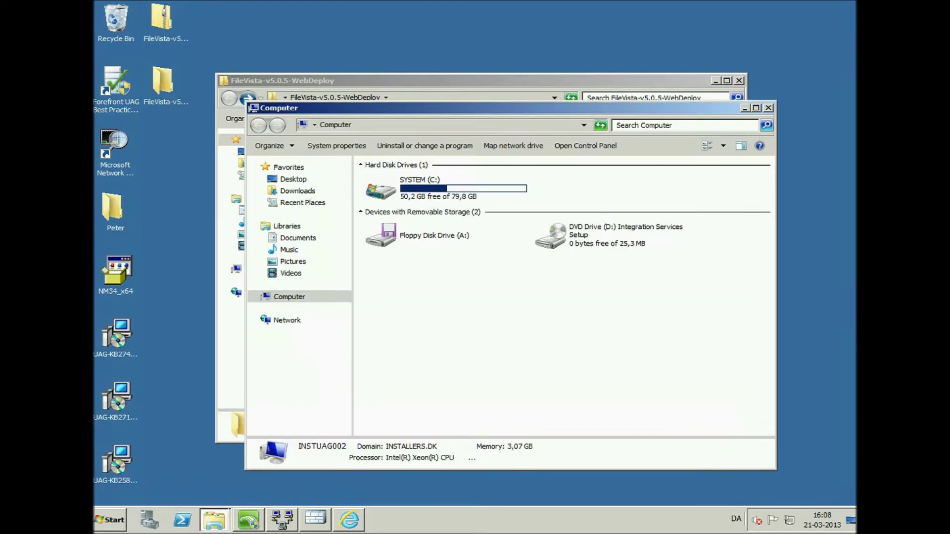
{"action": "double_click", "coordinate": [436, 183]}
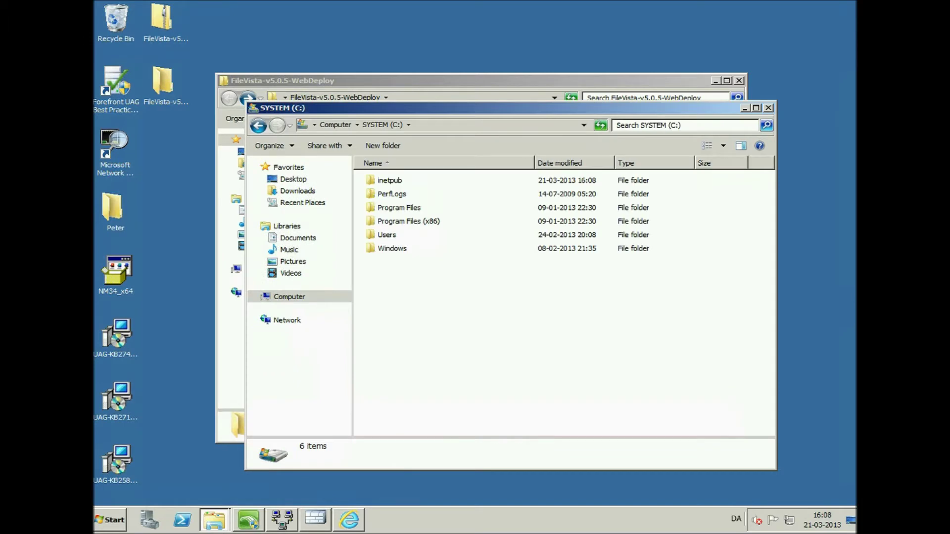
{"action": "right_click", "coordinate": [393, 269]}
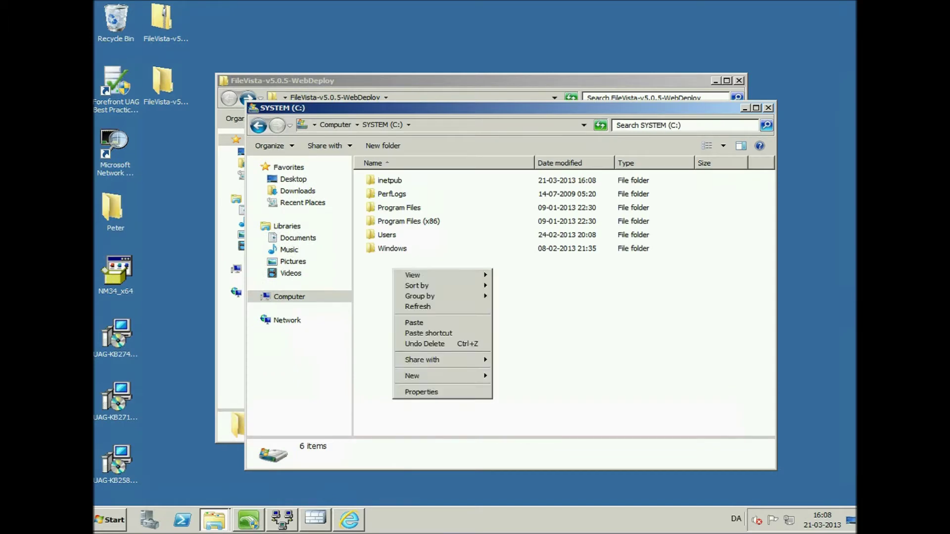
{"action": "double_click", "coordinate": [389, 180]}
{"action": "right_click", "coordinate": [418, 263]}
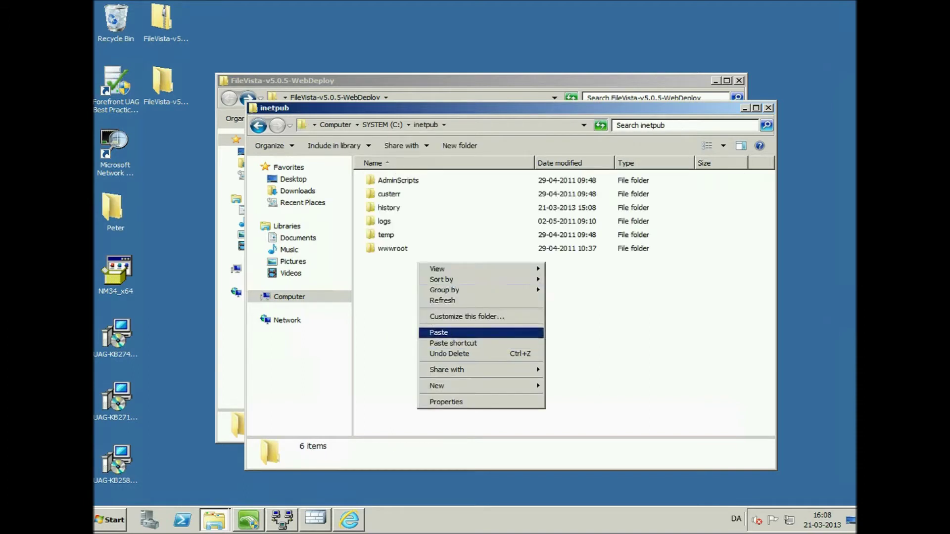
{"action": "left_click", "coordinate": [439, 332]}
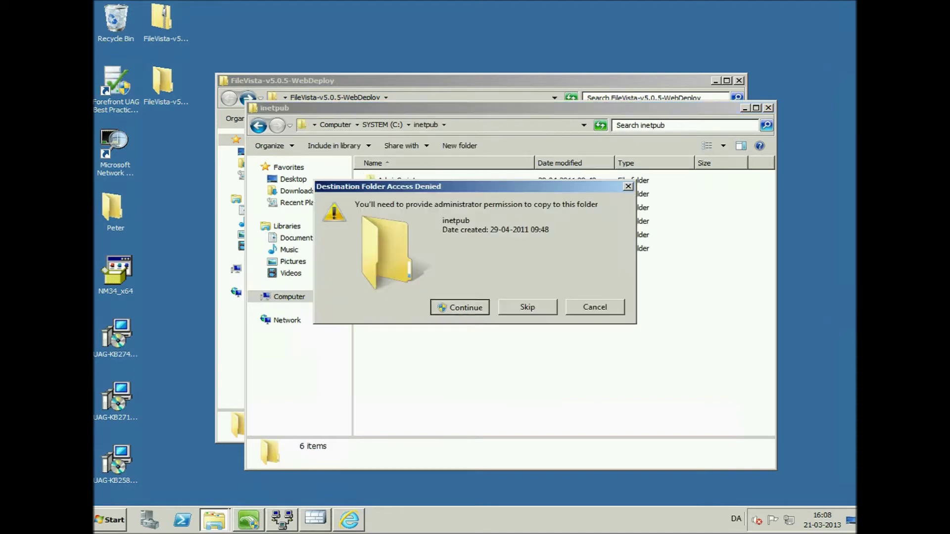
{"action": "left_click", "coordinate": [456, 307]}
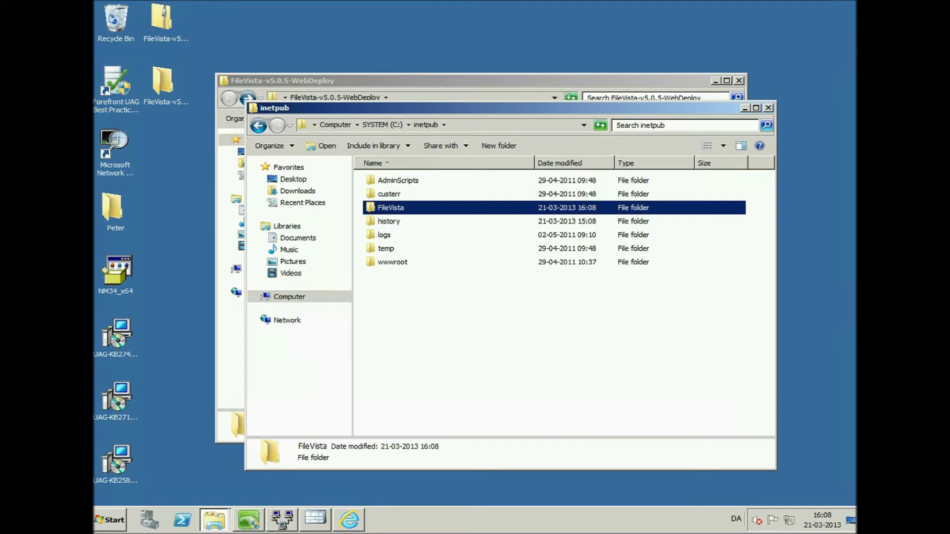
Review the Users group's permissions in the Security properties of C:\inetpub\FileVista
{"action": "right_click", "coordinate": [400, 208]}
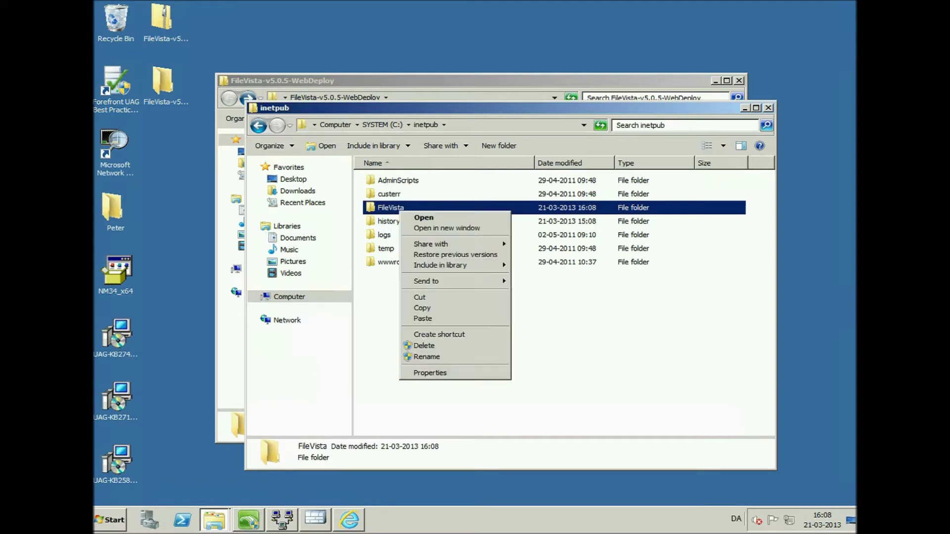
{"action": "left_click", "coordinate": [426, 373]}
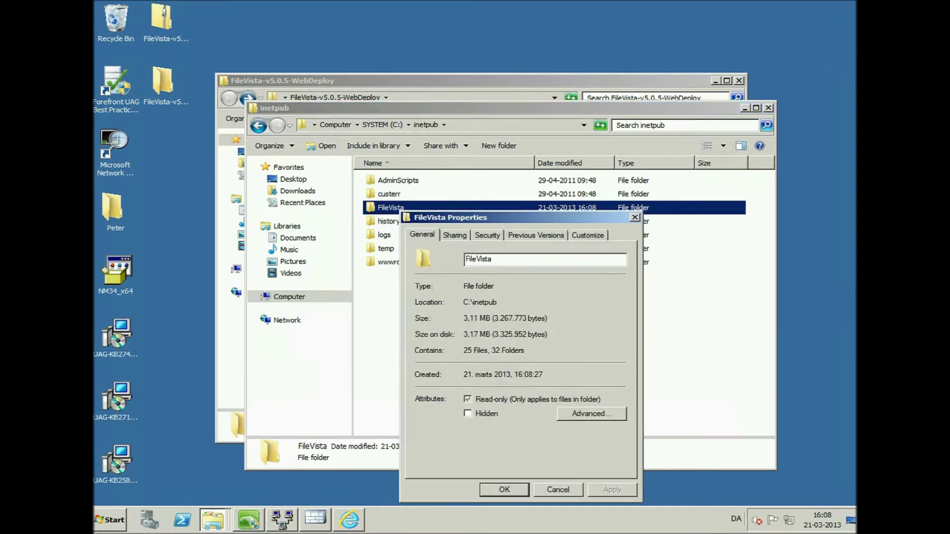
{"action": "key", "text": "ctrl+Tab"}
{"action": "key", "text": "ctrl+Tab"}
{"action": "key", "text": "Down"}
{"action": "key", "text": "Down"}
{"action": "key", "text": "Down"}
{"action": "key", "text": "Down"}
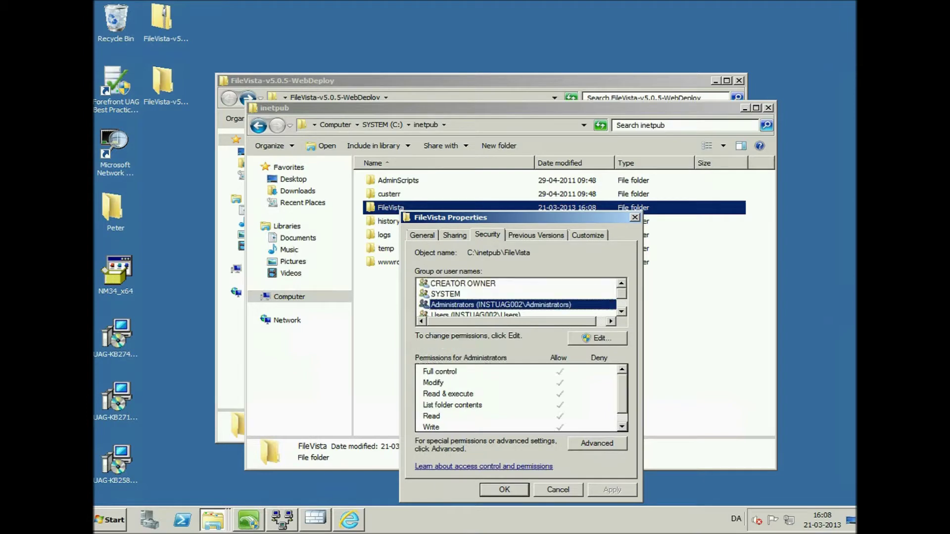
{"action": "key", "text": "Up"}
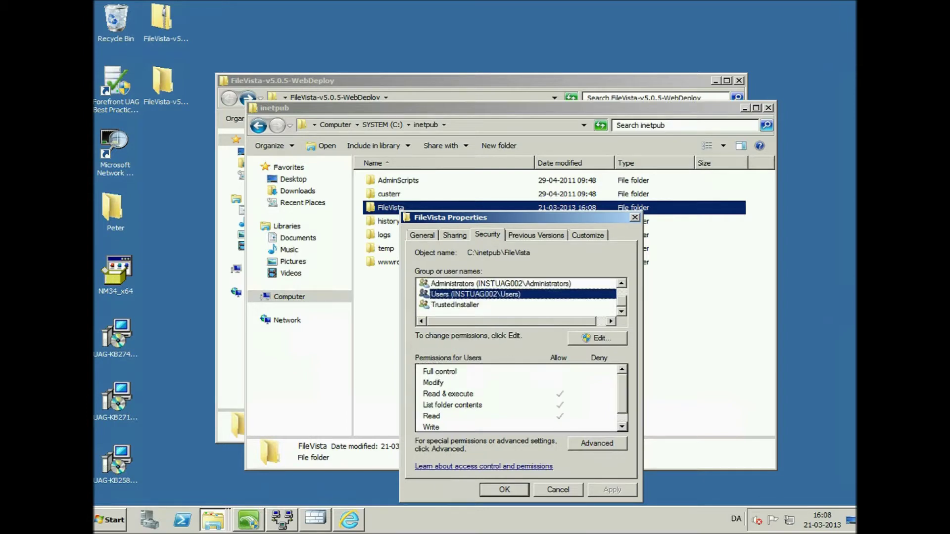
{"action": "key", "text": "Escape"}
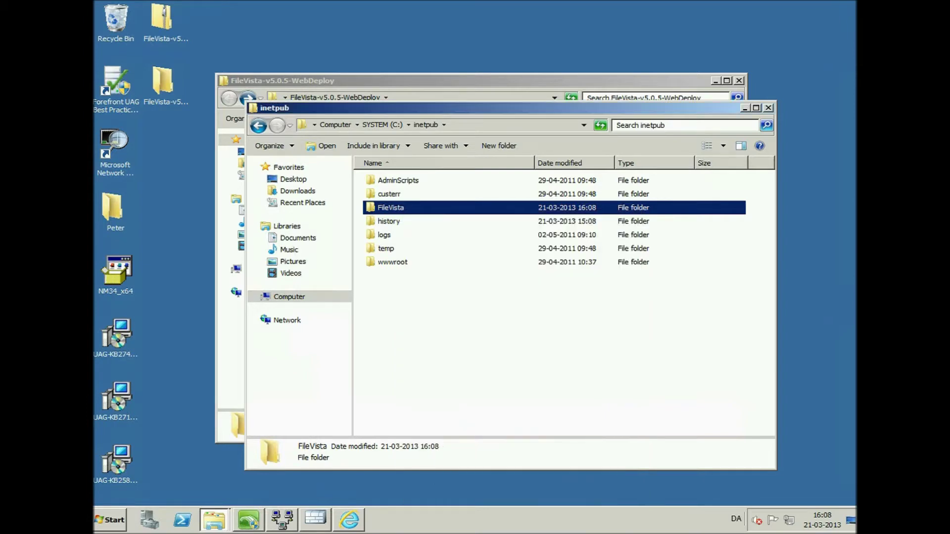
{"action": "key", "text": "ctrl+space"}
{"action": "key", "text": "ctrl+space"}
Open C:\inetpub\FileVista, copy its folder path, and close the window
{"action": "key", "text": "Return"}
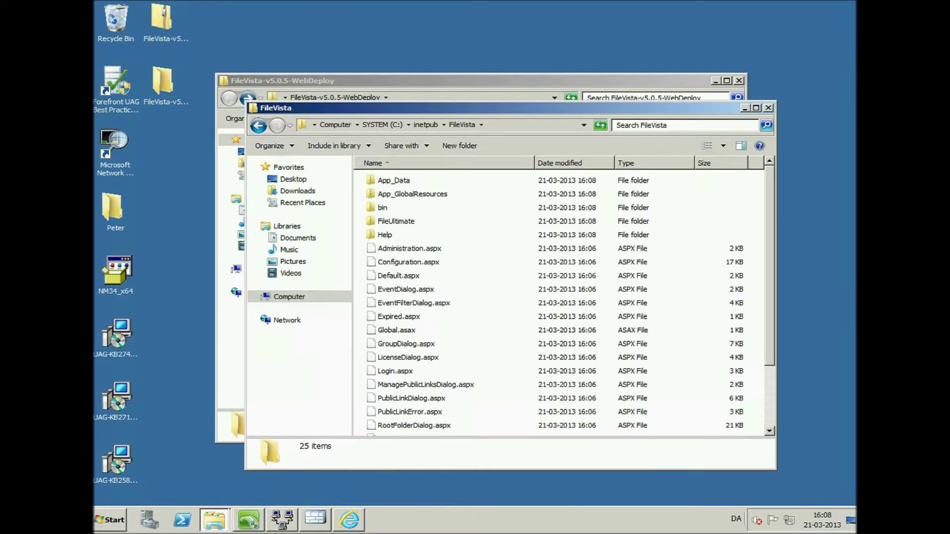
{"action": "key", "text": "alt+d"}
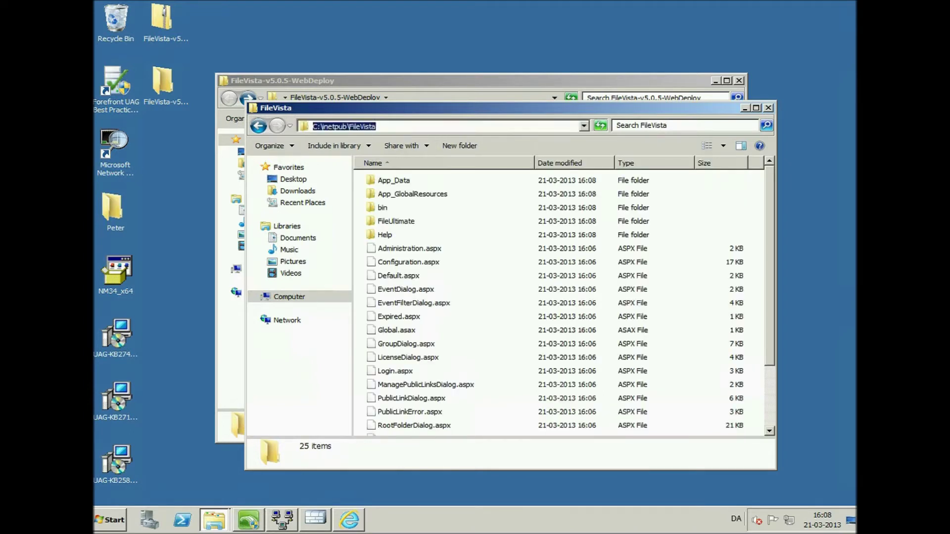
{"action": "left_click", "coordinate": [768, 107]}
Launch IIS Manager and expand Sites to list Default Web Site, rdgateway, uagcert, uagvpn and WebMonitor
{"action": "key", "text": "ctrl+space"}
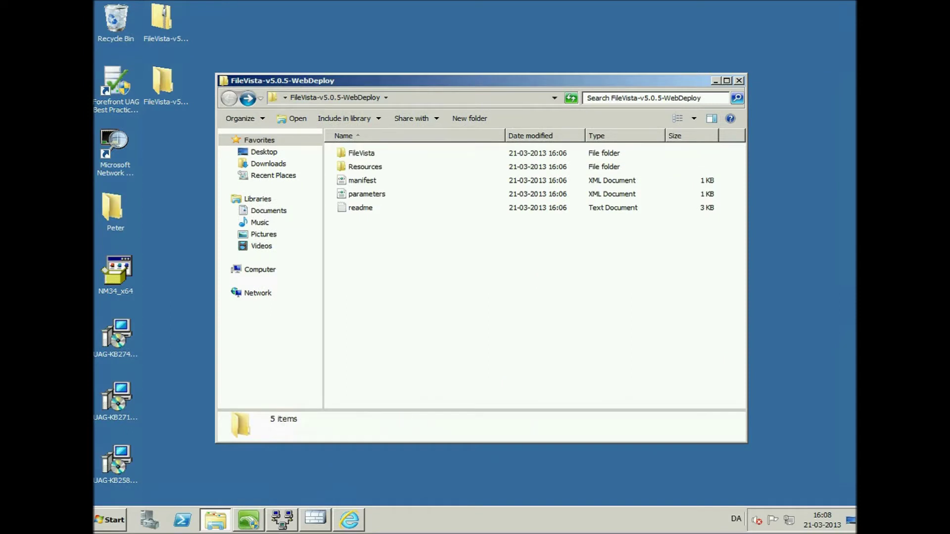
{"action": "key", "text": "super"}
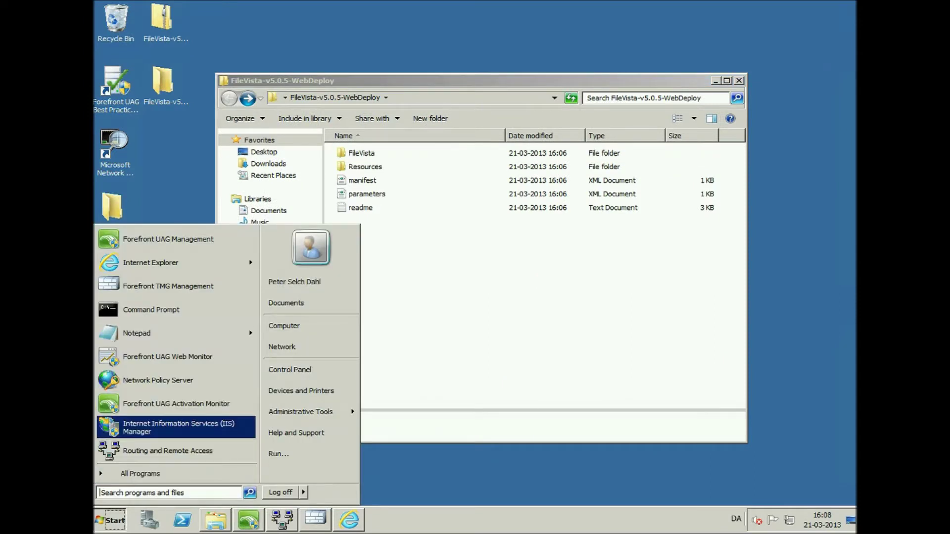
{"action": "key", "text": "Return"}
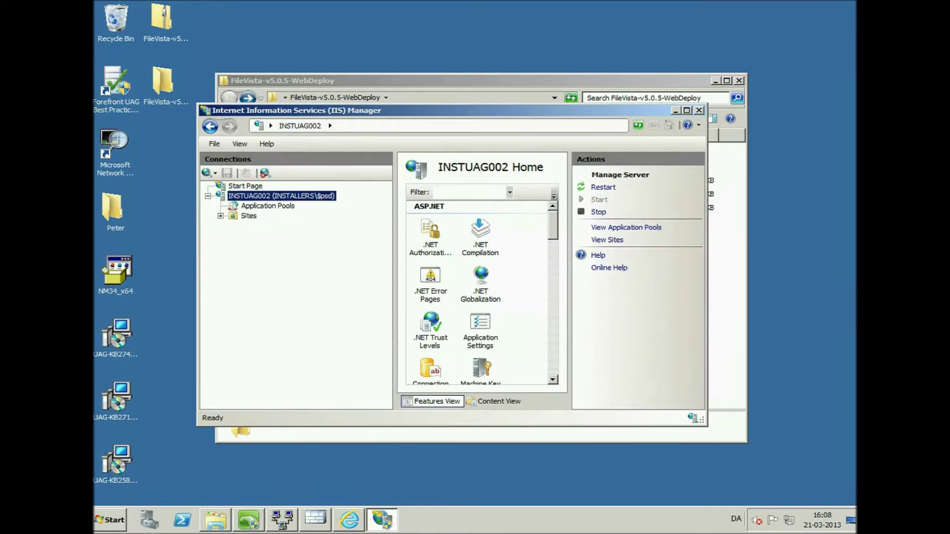
{"action": "left_click", "coordinate": [220, 215]}
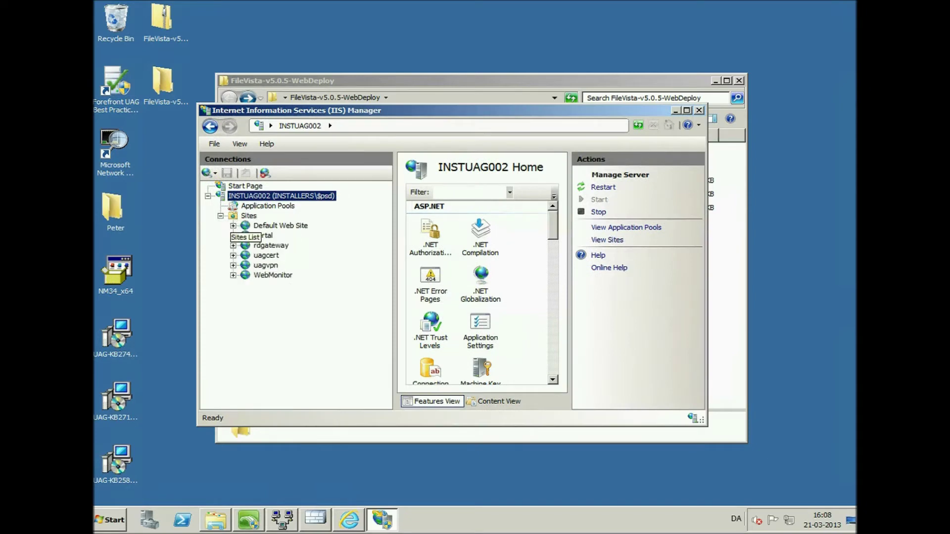
{"action": "right_click", "coordinate": [248, 216]}
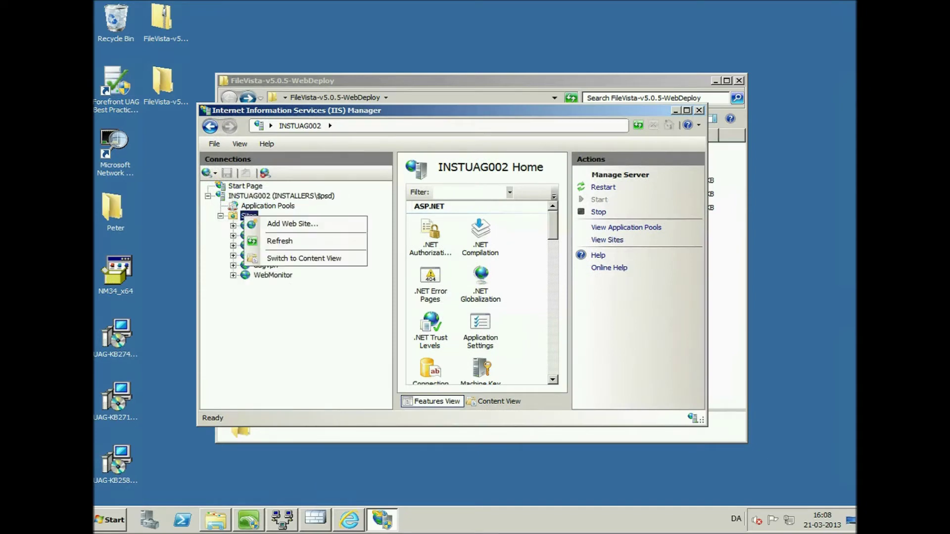
Add a website named FileVista with physical path C:\inetpub\FileVista on port 83
{"action": "left_click", "coordinate": [292, 223]}
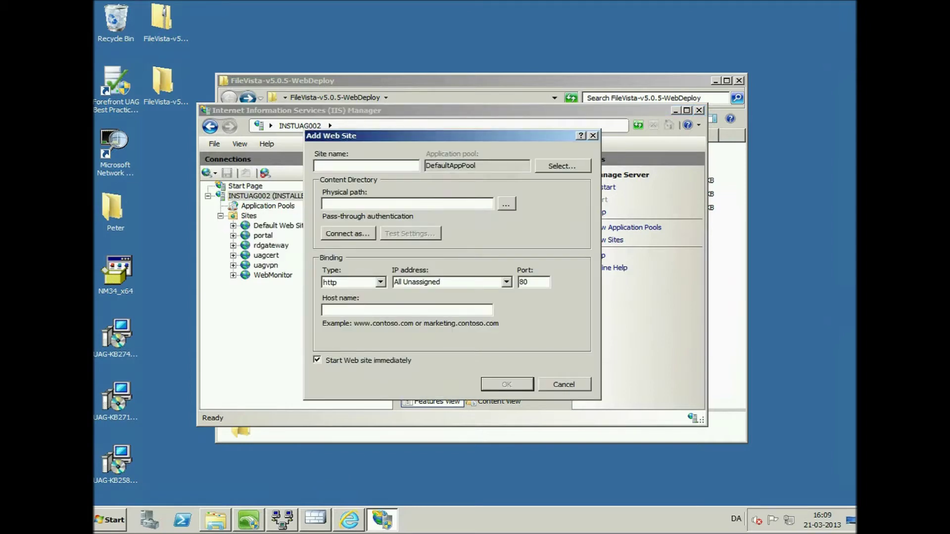
{"action": "type", "text": "FileVista"}
{"action": "left_click", "coordinate": [324, 203]}
{"action": "key", "text": "ctrl+v"}
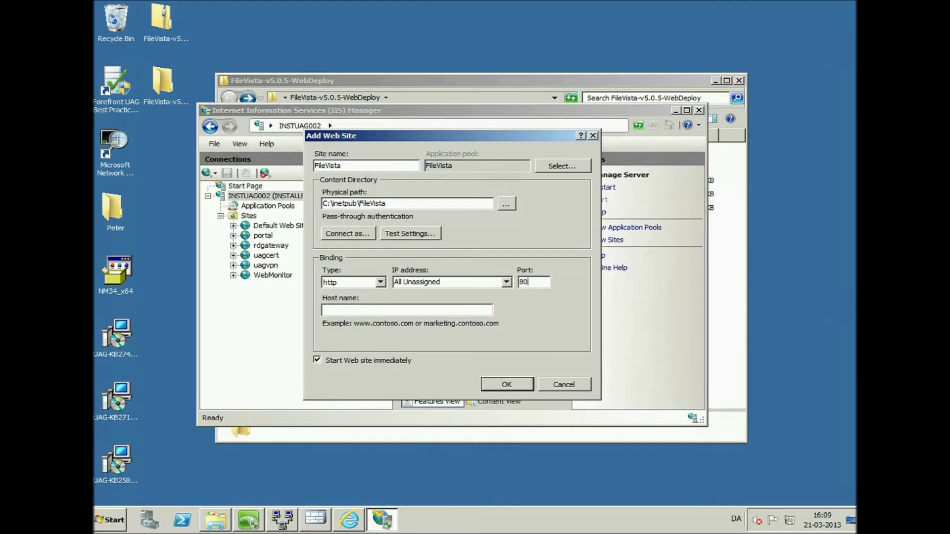
{"action": "key", "text": "BackSpace"}
{"action": "type", "text": "383"}
{"action": "key", "text": "BackSpace"}
{"action": "key", "text": "BackSpace"}
{"action": "key", "text": "Return"}
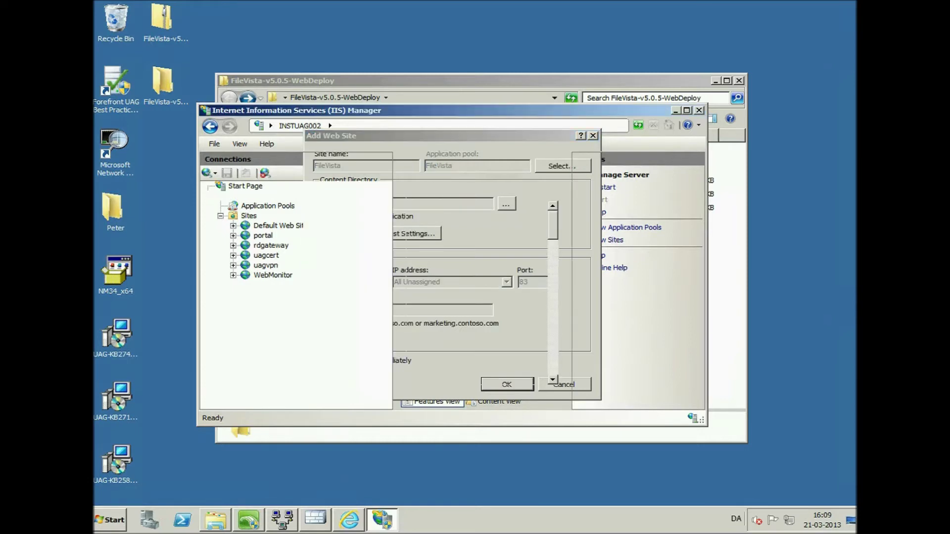
Show Application Pools and select the FileVista pool, widening the .NET Framework column to show v2.0
{"action": "right_click", "coordinate": [277, 285]}
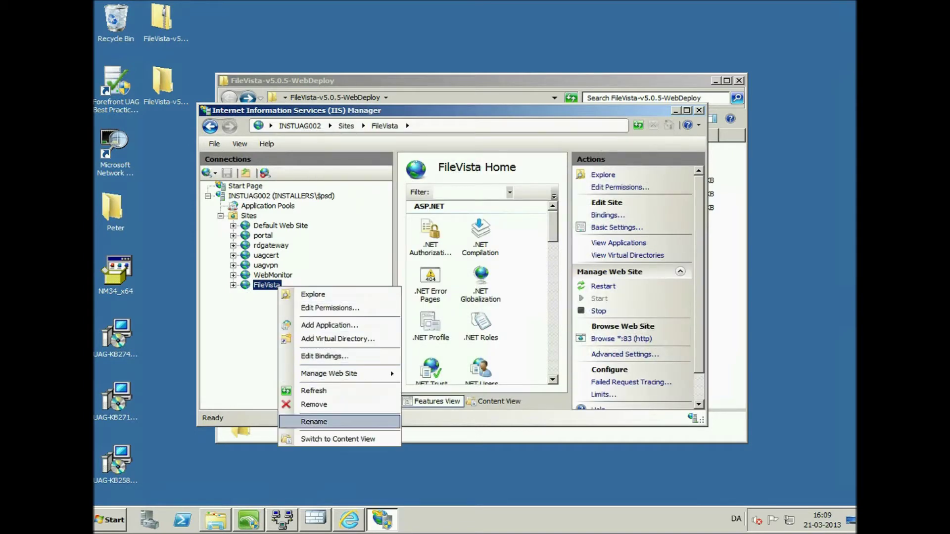
{"action": "key", "text": "Escape"}
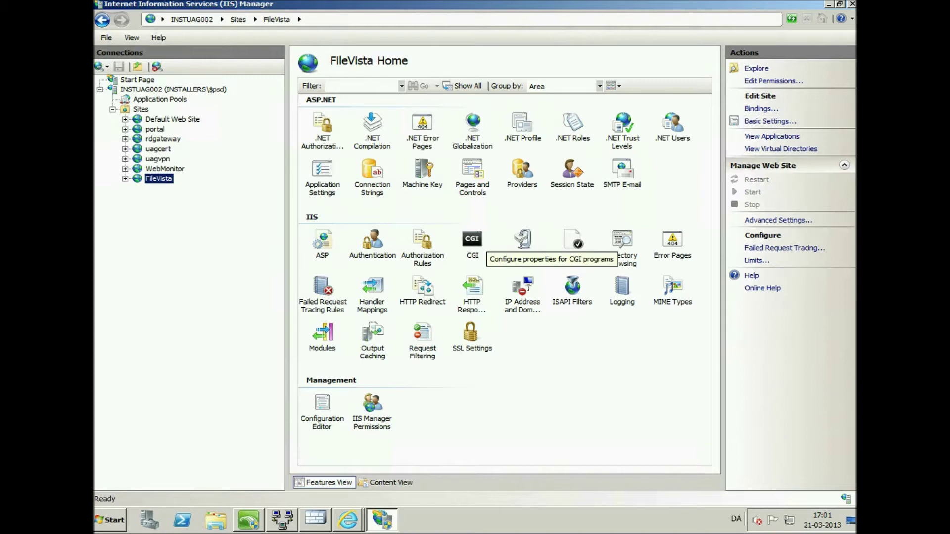
{"action": "left_click", "coordinate": [168, 100]}
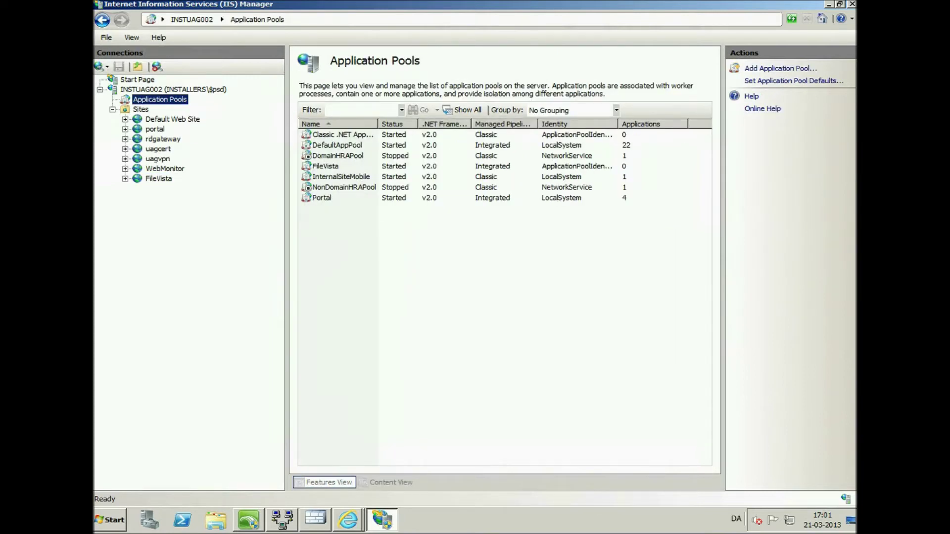
{"action": "left_click", "coordinate": [325, 166]}
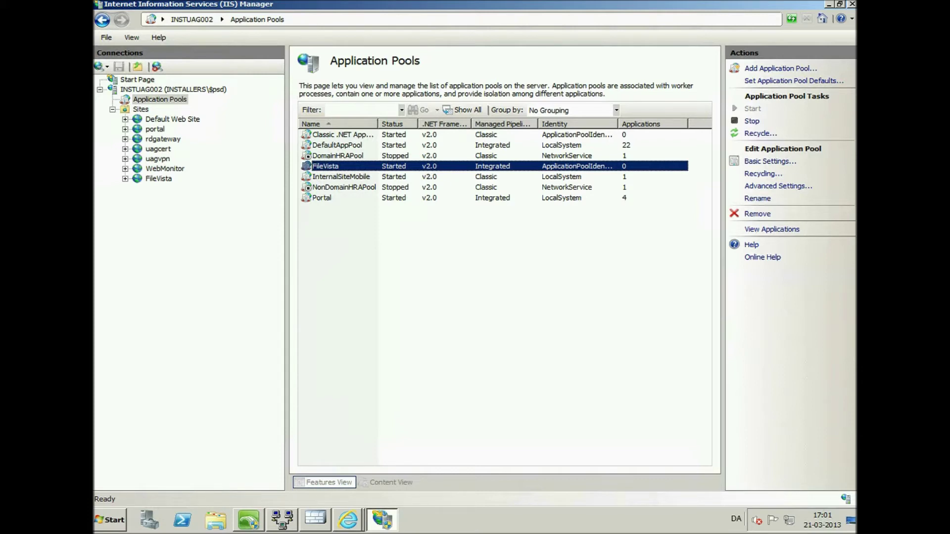
{"action": "left_click_drag", "start_coordinate": [471, 124], "coordinate": [501, 124]}
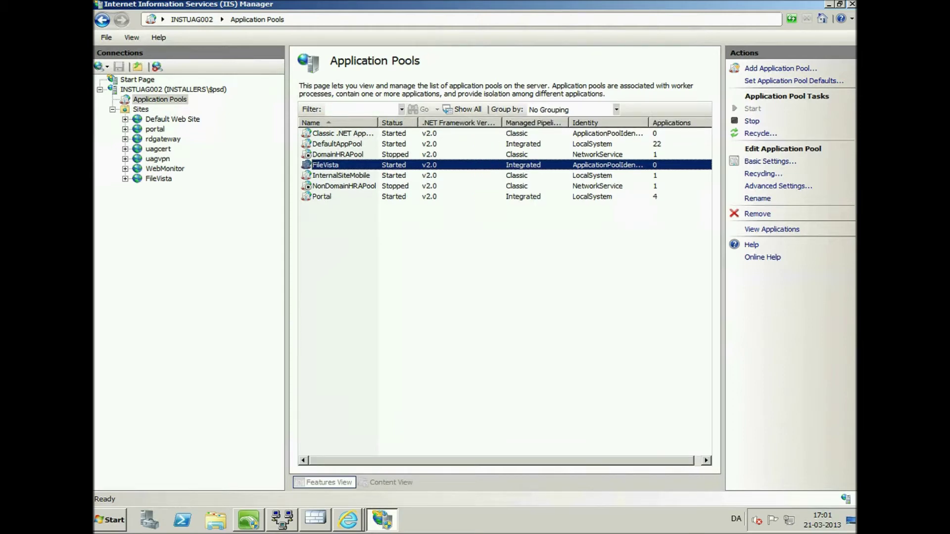
{"action": "right_click", "coordinate": [440, 163]}
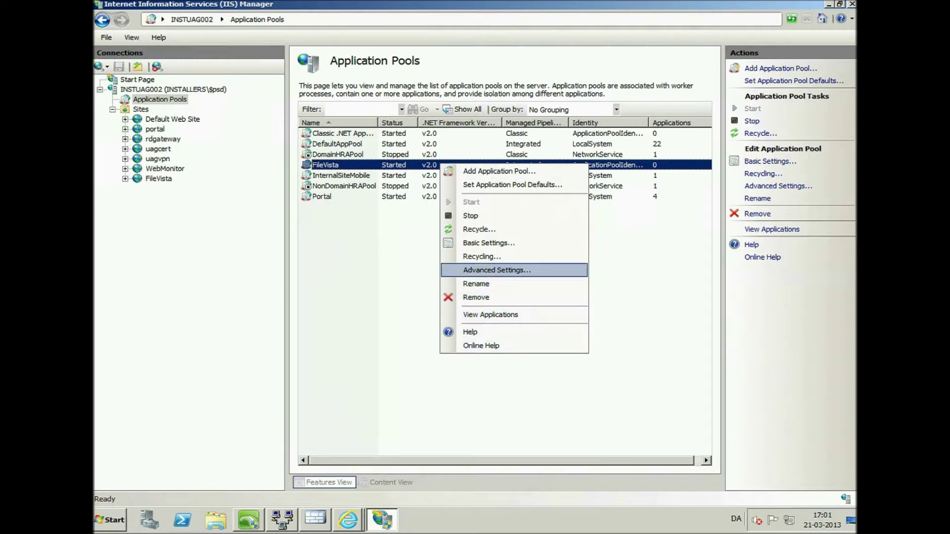
Check the FileVista pool's .NET Framework Version in Advanced Settings, finding only v2.0, and cancel
{"action": "key", "text": "Return"}
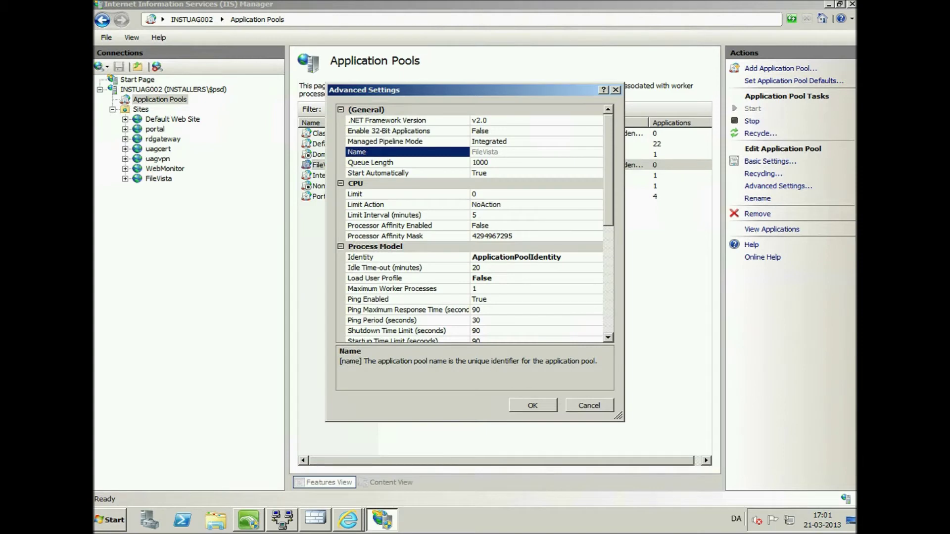
{"action": "left_click", "coordinate": [479, 120]}
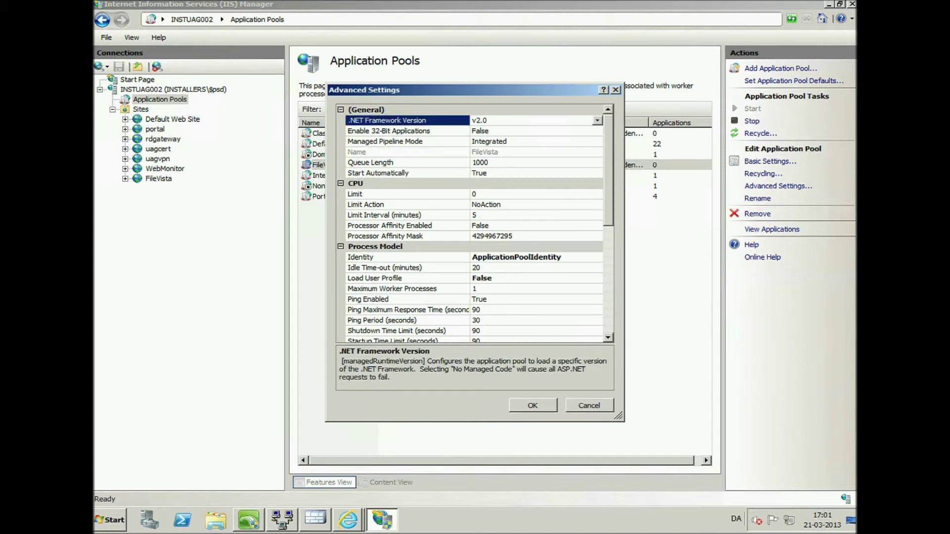
{"action": "key", "text": "alt+Down"}
{"action": "key", "text": "Return"}
{"action": "key", "text": "Escape"}
{"action": "left_click", "coordinate": [348, 519]}
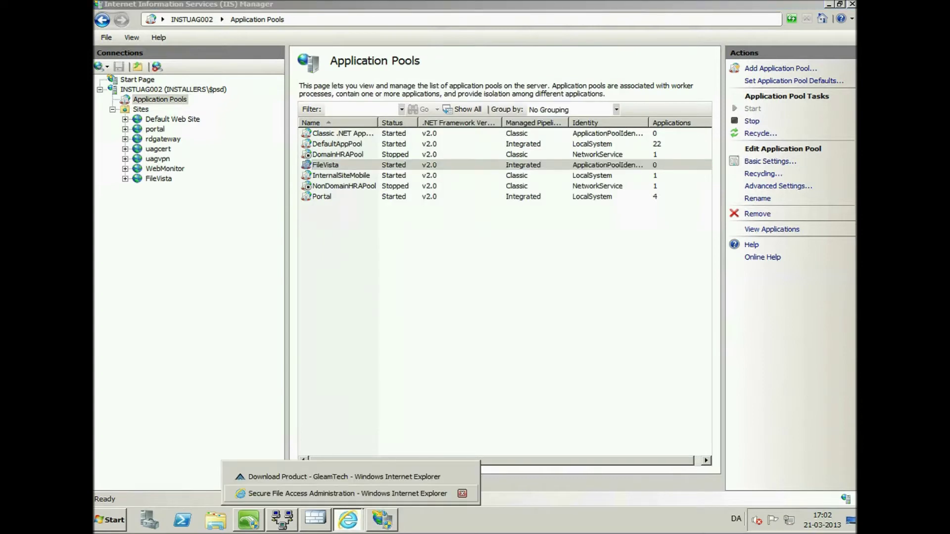
{"action": "left_click", "coordinate": [347, 493]}
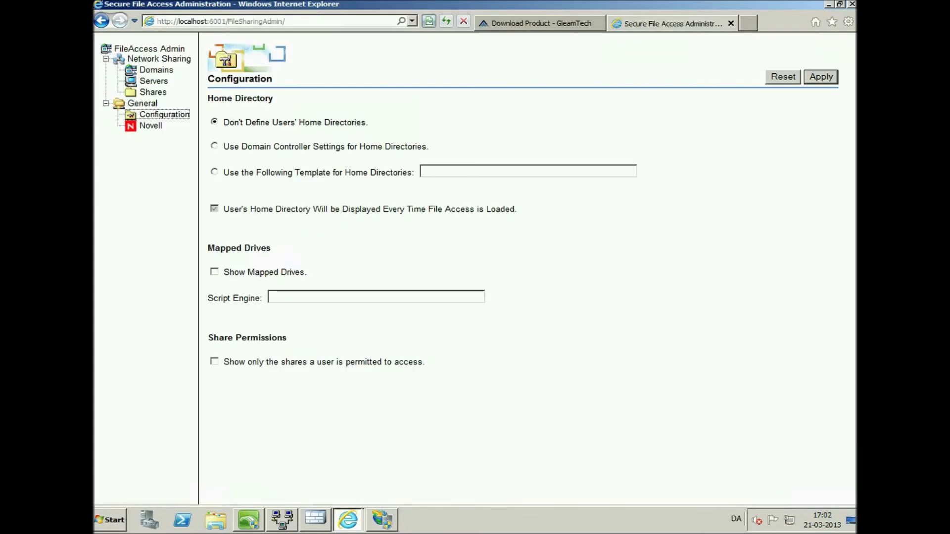
{"action": "left_click", "coordinate": [221, 20]}
{"action": "type", "text": "www.google.dk/"}
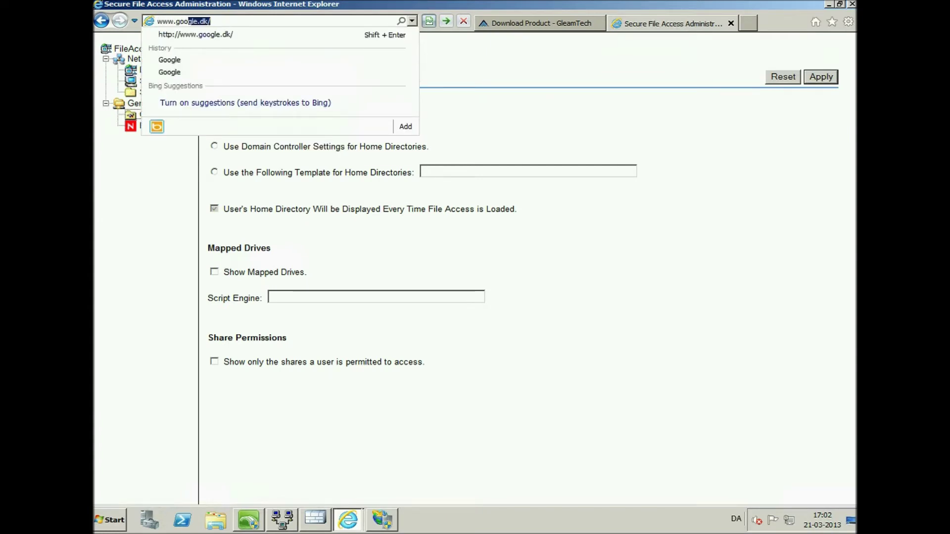
{"action": "key", "text": "Down"}
{"action": "key", "text": "Return"}
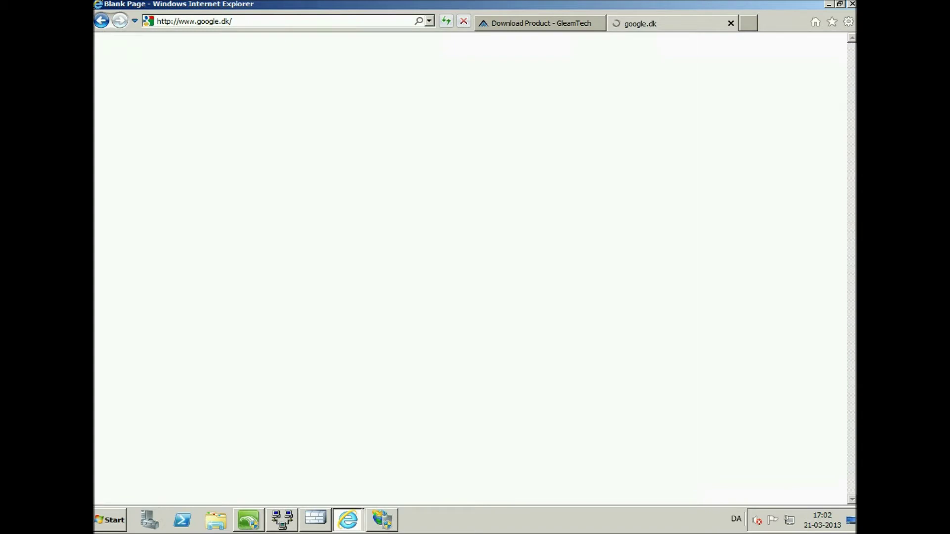
Search Google for ".net framework 4" and open the first Microsoft result
{"action": "type", "text": "."}
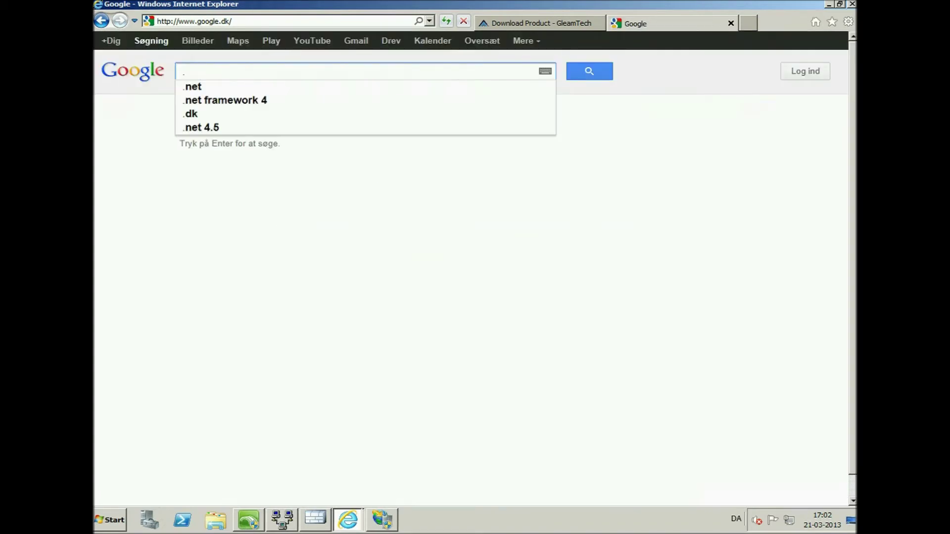
{"action": "key", "text": "Down"}
{"action": "key", "text": "Down"}
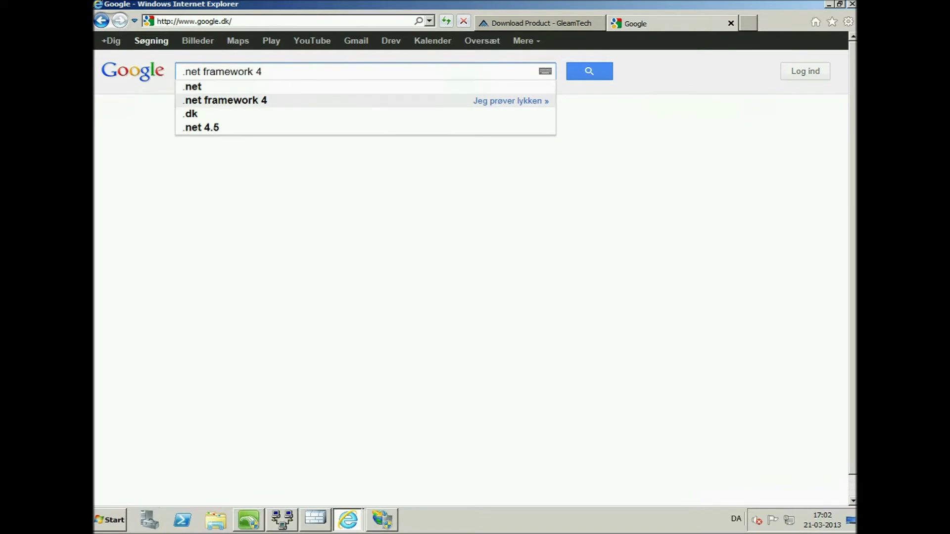
{"action": "key", "text": "Return"}
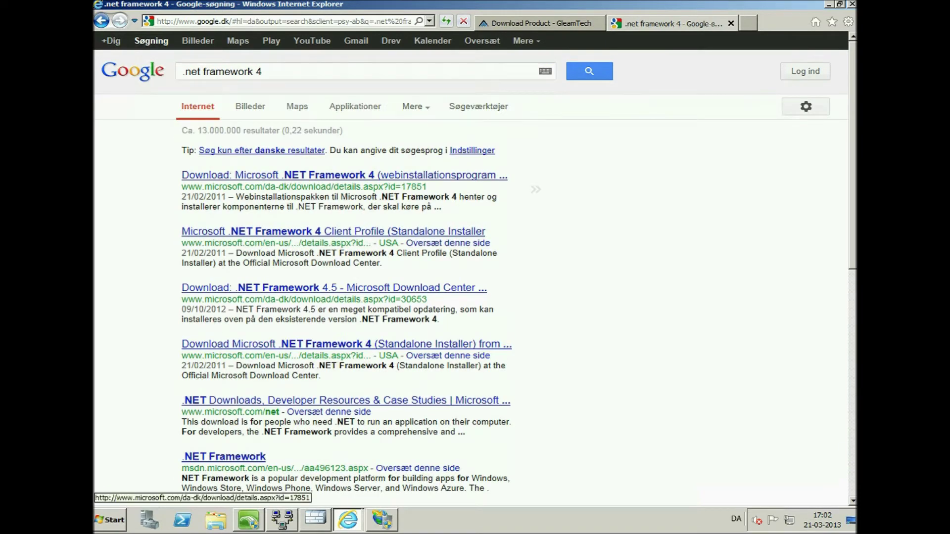
{"action": "key", "text": "Return"}
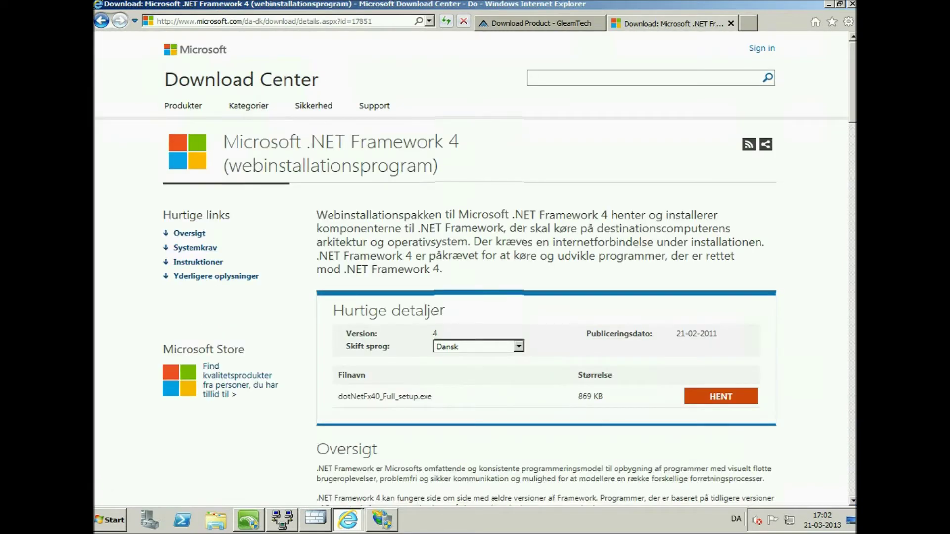
Switch the page to English, download dotNetFx40_Full_setup.exe without extras, and run it
{"action": "left_click", "coordinate": [495, 346]}
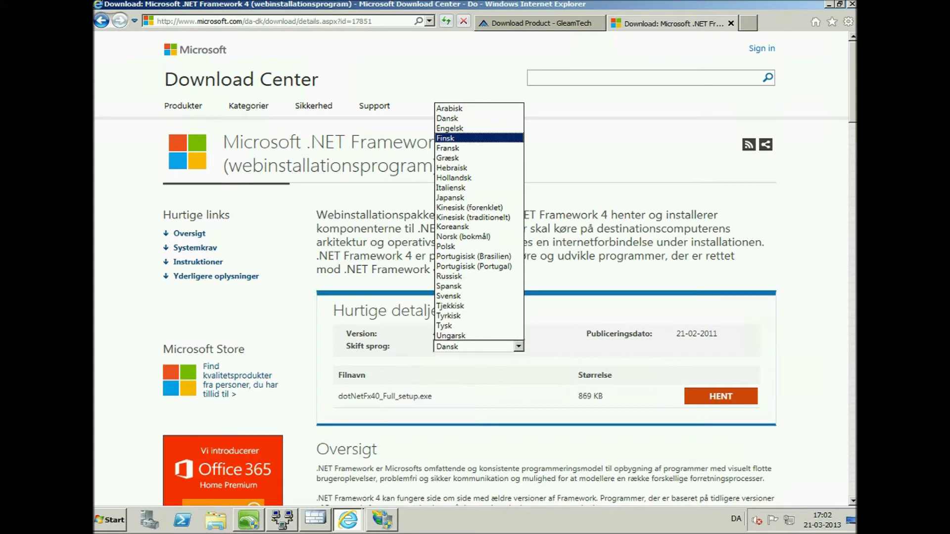
{"action": "key", "text": "Up"}
{"action": "key", "text": "Return"}
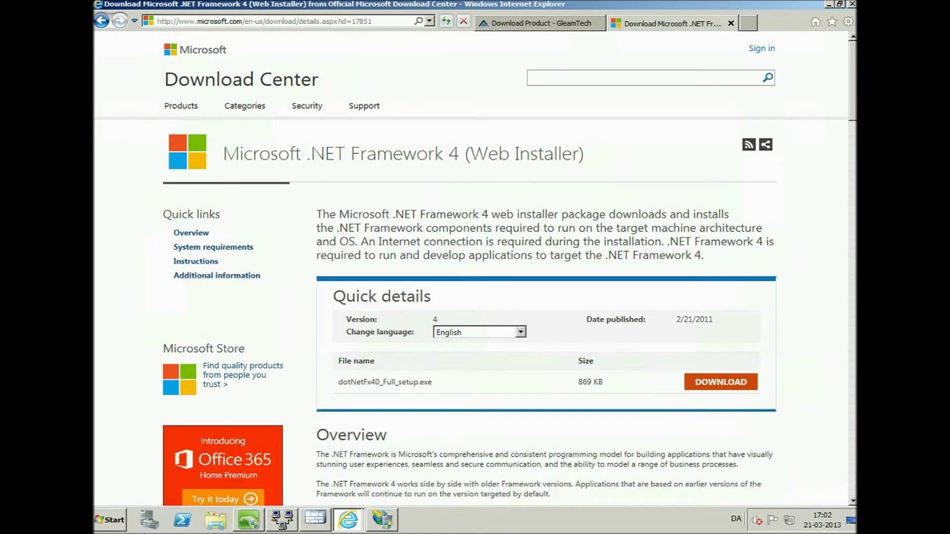
{"action": "left_click", "coordinate": [721, 382]}
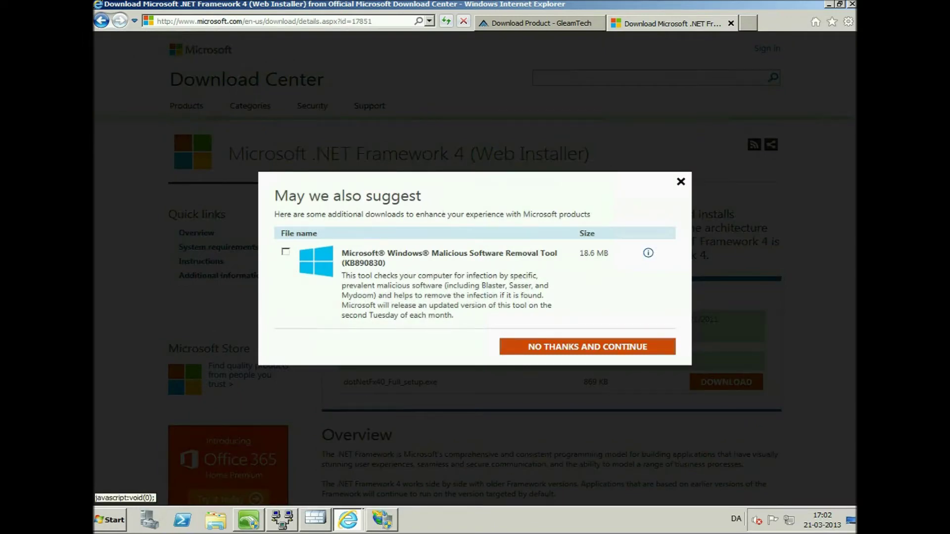
{"action": "left_click", "coordinate": [587, 347]}
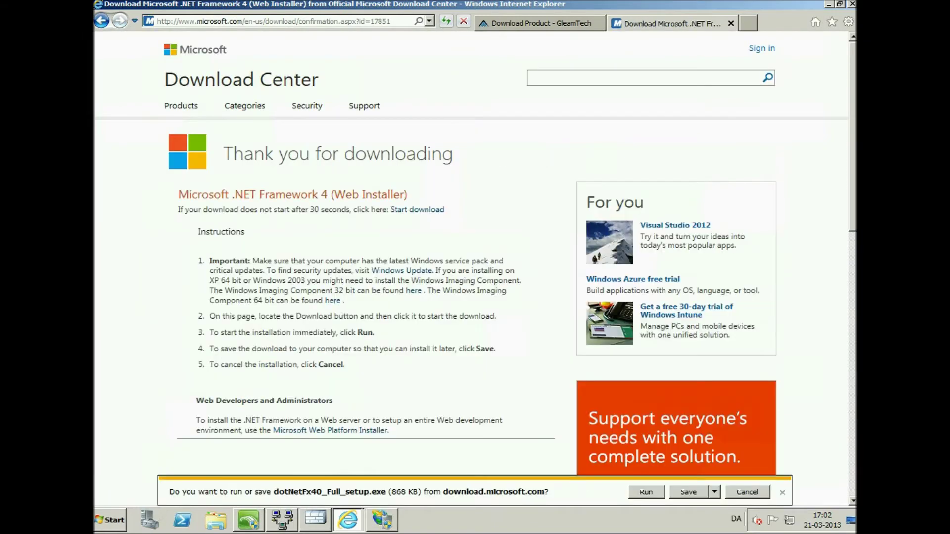
{"action": "key", "text": "alt+r"}
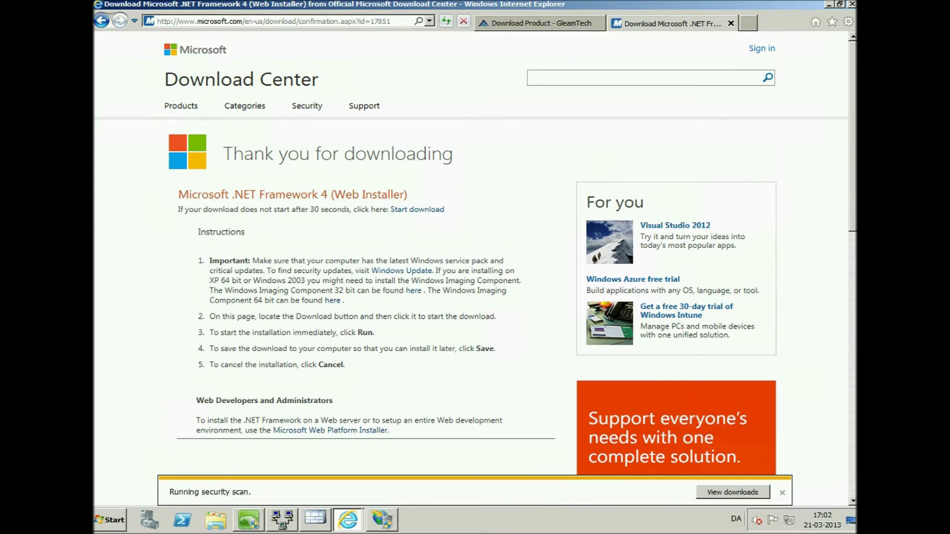
{"action": "key", "text": "ctrl+j"}
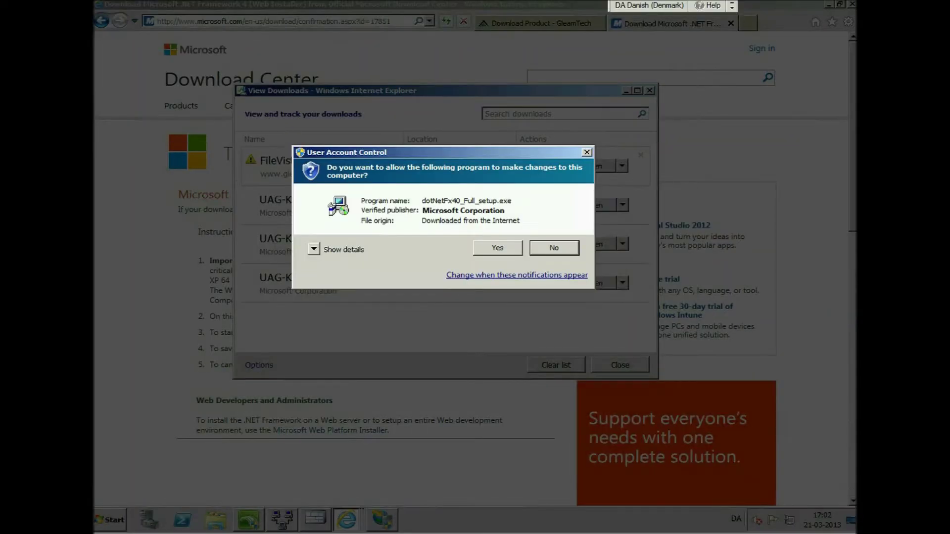
Approve the installer, accept the license, install .NET Framework 4, finish, and close the downloads list
{"action": "key", "text": "alt+y"}
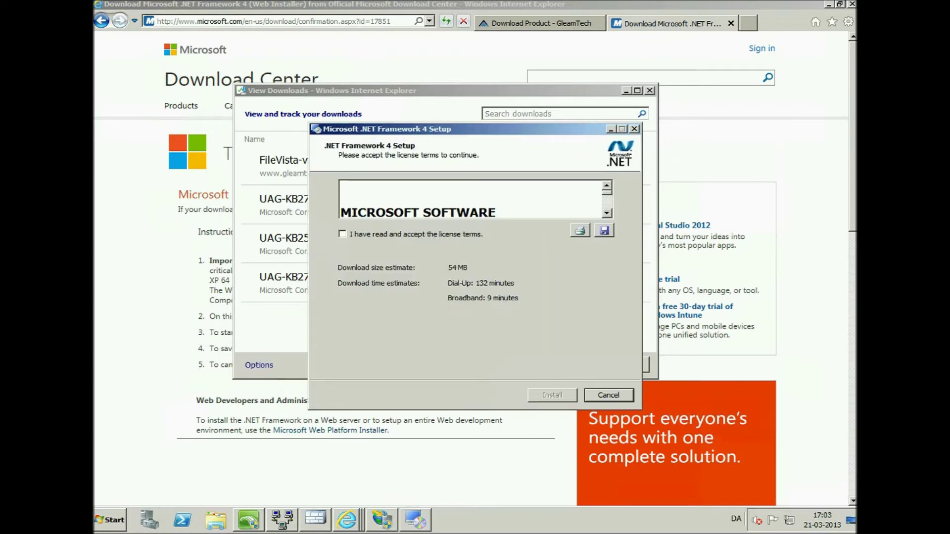
{"action": "key", "text": "space"}
{"action": "key", "text": "Return"}
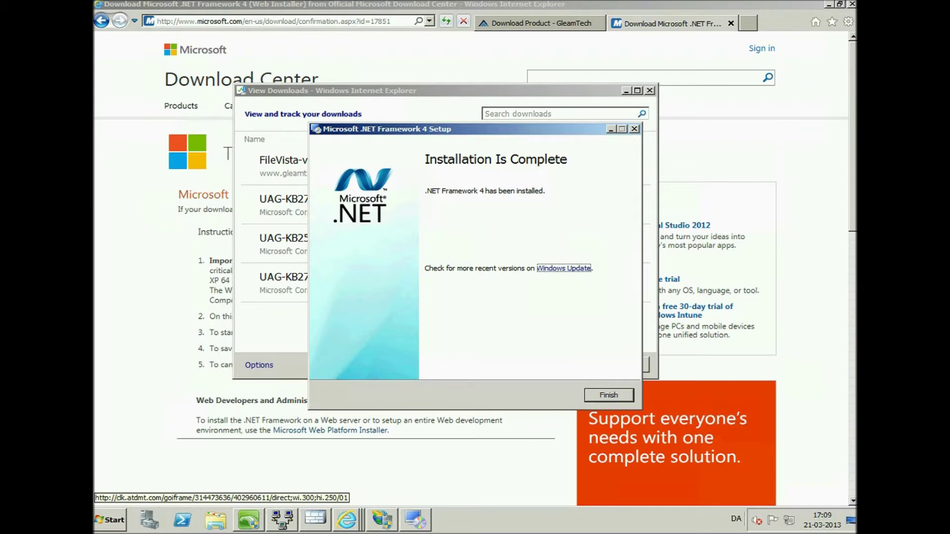
{"action": "key", "text": "Return"}
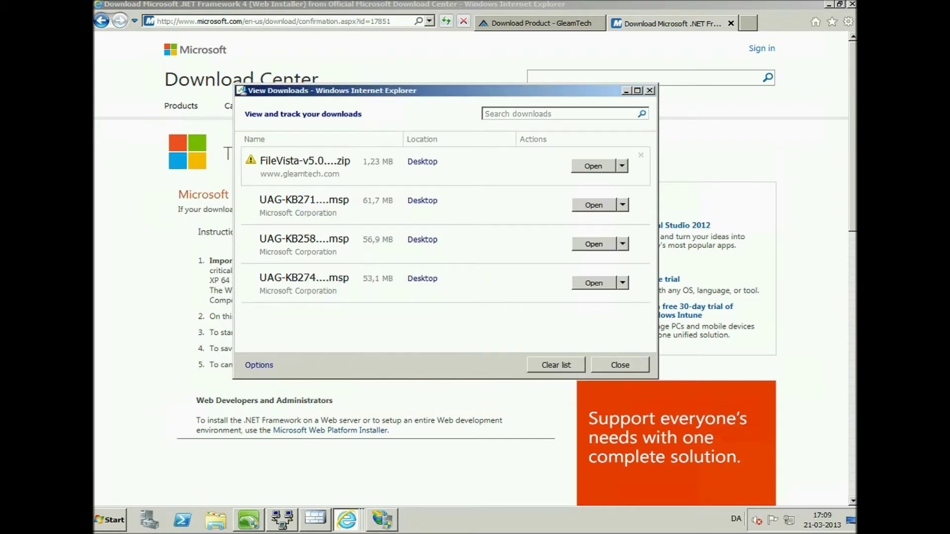
{"action": "key", "text": "Escape"}
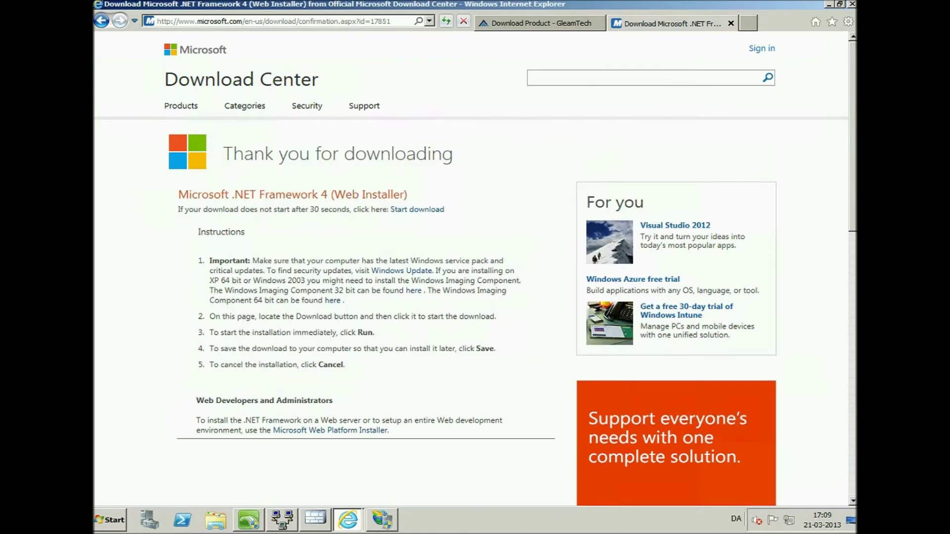
Close the Microsoft download tab and return to Application Pools in IIS Manager
{"action": "left_click", "coordinate": [731, 23]}
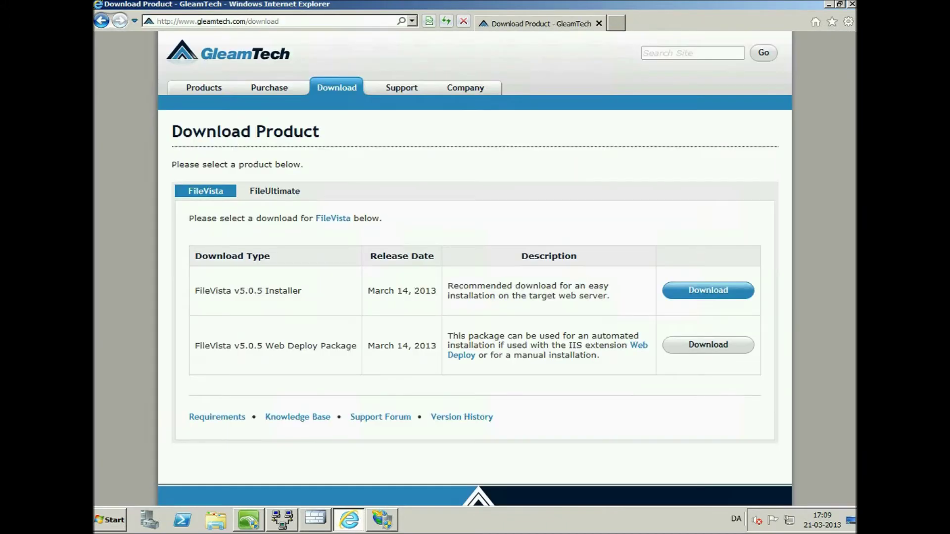
{"action": "left_click", "coordinate": [828, 4]}
{"action": "key", "text": "ctrl+space"}
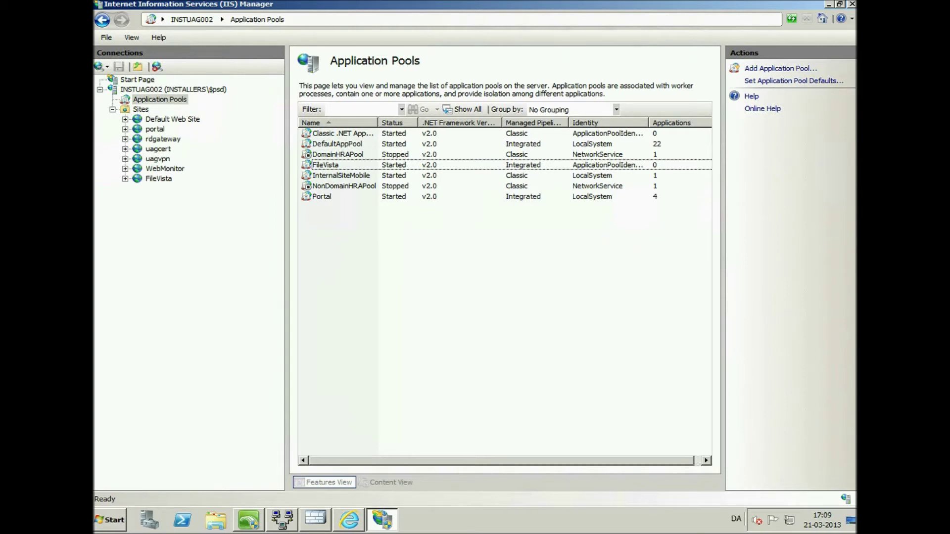
{"action": "left_click", "coordinate": [161, 100]}
Confirm the FileVista pool's Advanced Settings still offer only .NET v2.0, cancel, and close IIS Manager
{"action": "key", "text": "Tab"}
{"action": "key", "text": "space"}
{"action": "key", "text": "shift+F10"}
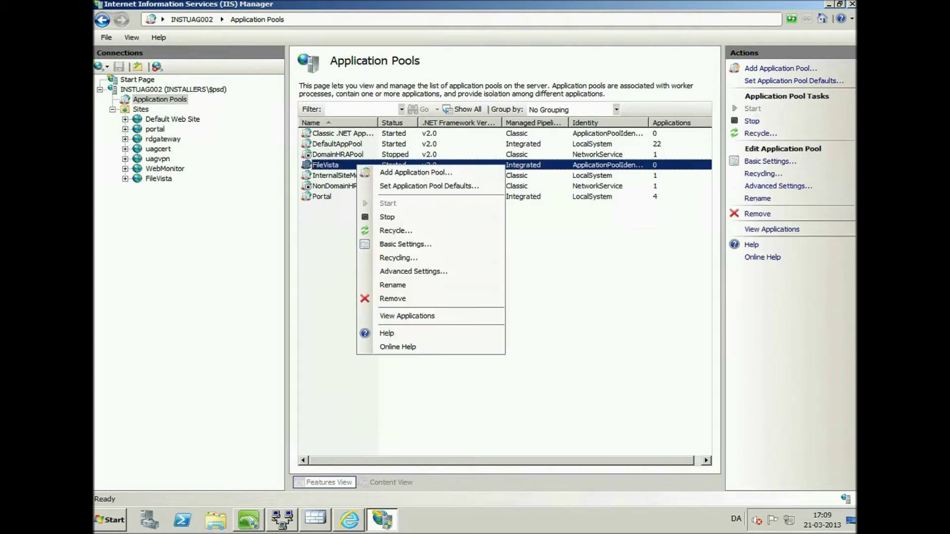
{"action": "key", "text": "Up"}
{"action": "key", "text": "Up"}
{"action": "key", "text": "Up"}
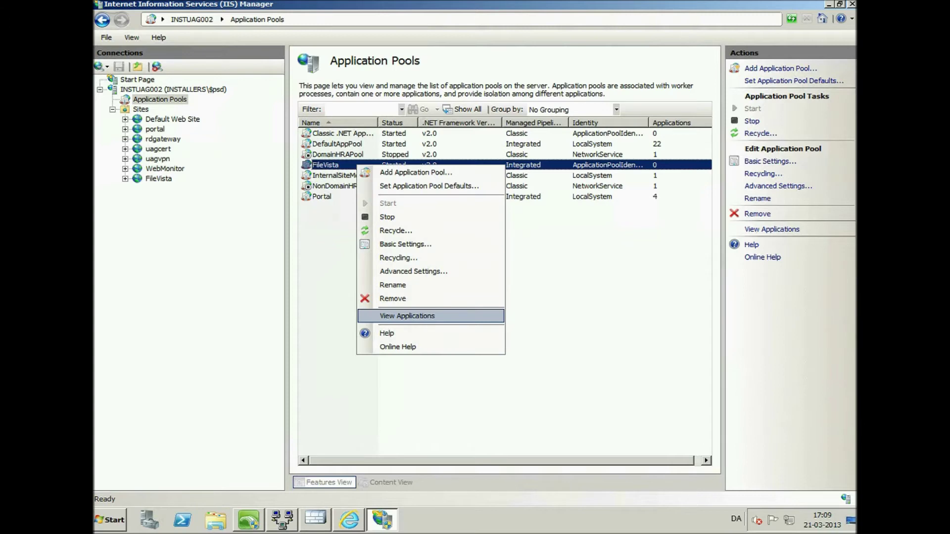
{"action": "key", "text": "Up"}
{"action": "key", "text": "Up"}
{"action": "key", "text": "Up"}
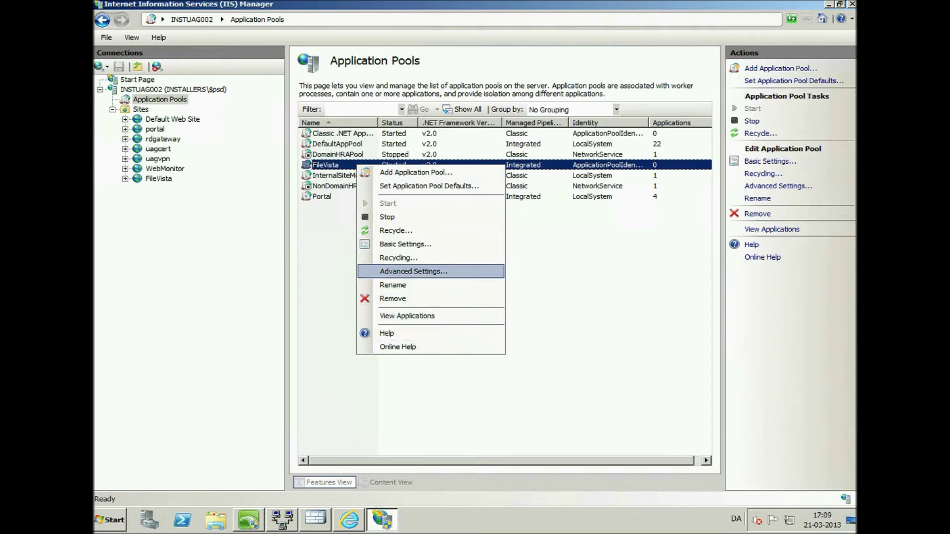
{"action": "key", "text": "Return"}
{"action": "key", "text": "Up"}
{"action": "key", "text": "Up"}
{"action": "key", "text": "Up"}
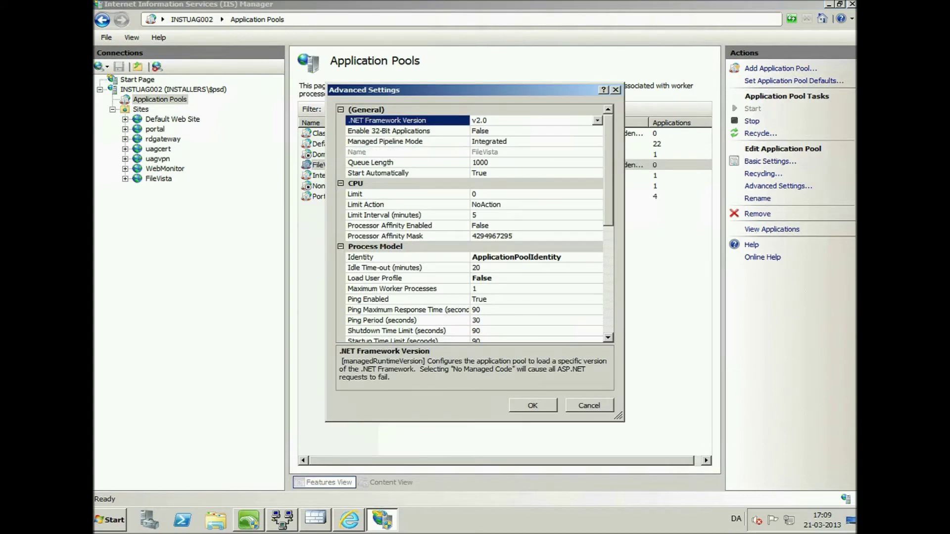
{"action": "key", "text": "alt+Down"}
{"action": "key", "text": "Return"}
{"action": "scroll", "coordinate": [470, 223], "scroll_direction": "down", "scroll_amount": 7}
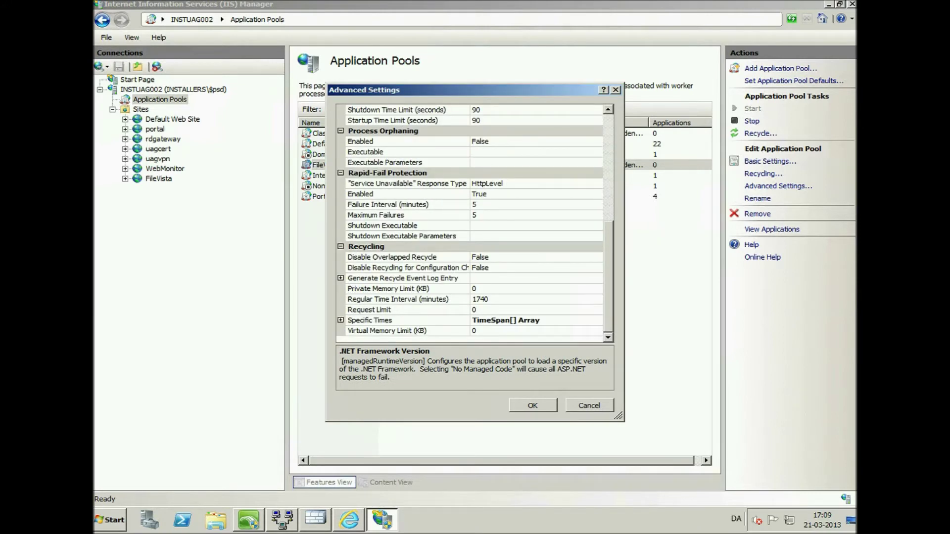
{"action": "key", "text": "Escape"}
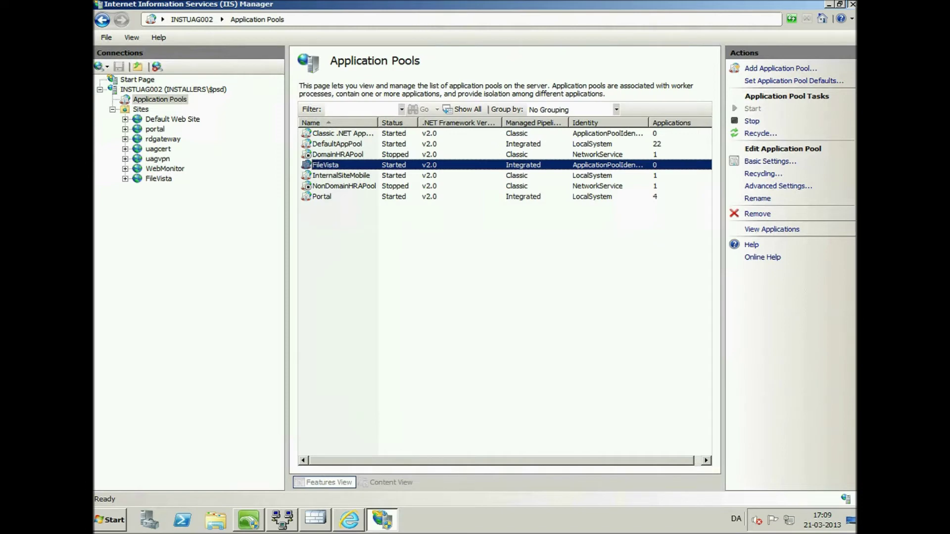
{"action": "left_click", "coordinate": [852, 4]}
Relaunch IIS Manager and show the INSTUAG002 server's Application Pools list
{"action": "key", "text": "super"}
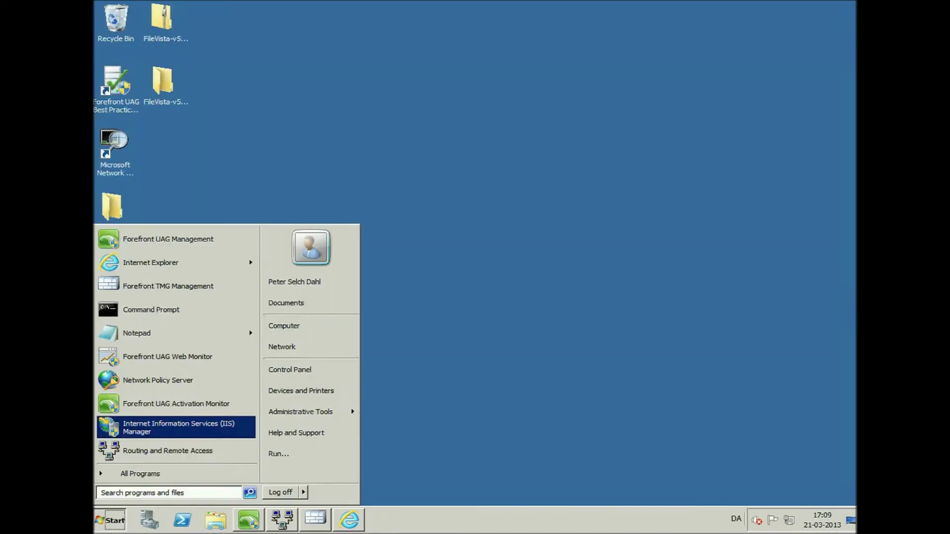
{"action": "key", "text": "Escape"}
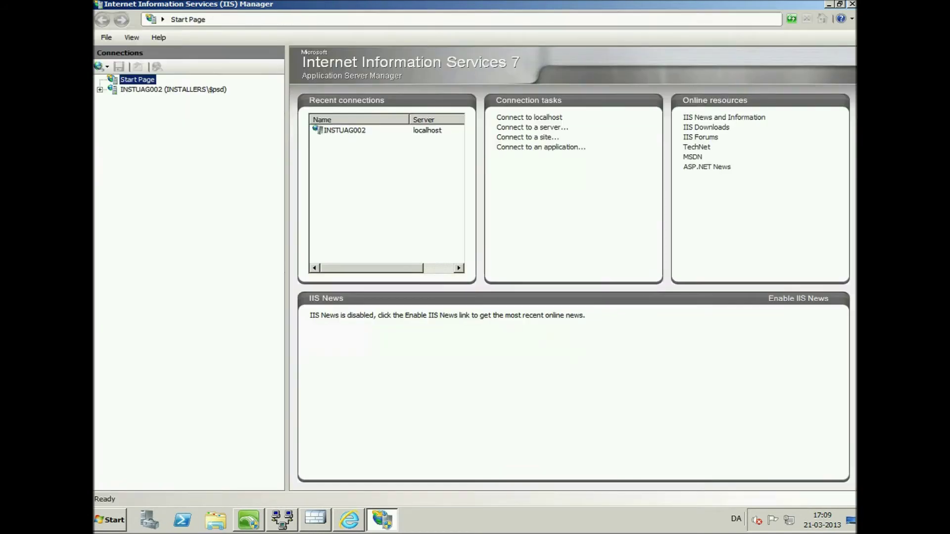
{"action": "left_click", "coordinate": [169, 90]}
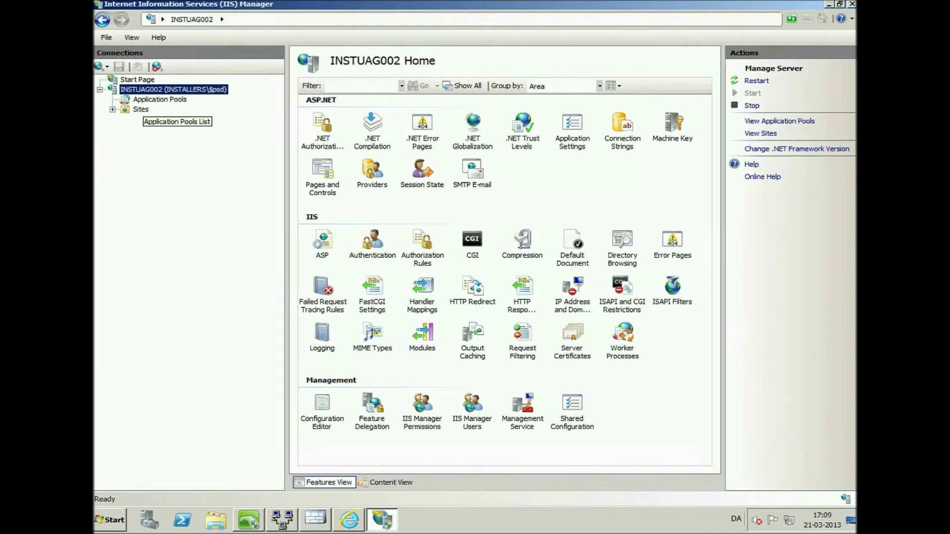
{"action": "left_click", "coordinate": [159, 99]}
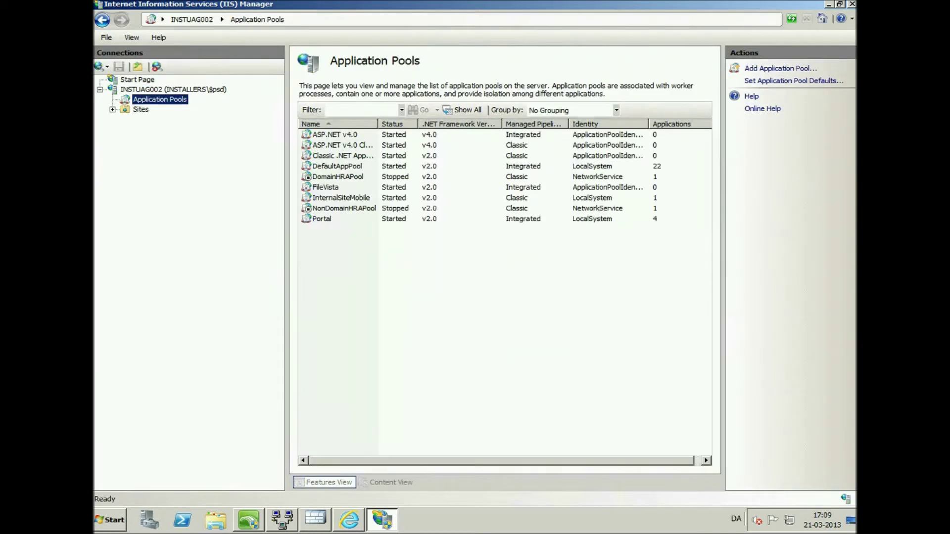
Check the new ASP.NET v4.0 and v4.0 Classic pools, then bring up the FileVista pool's actions
{"action": "left_click", "coordinate": [304, 134]}
{"action": "left_click", "coordinate": [304, 145]}
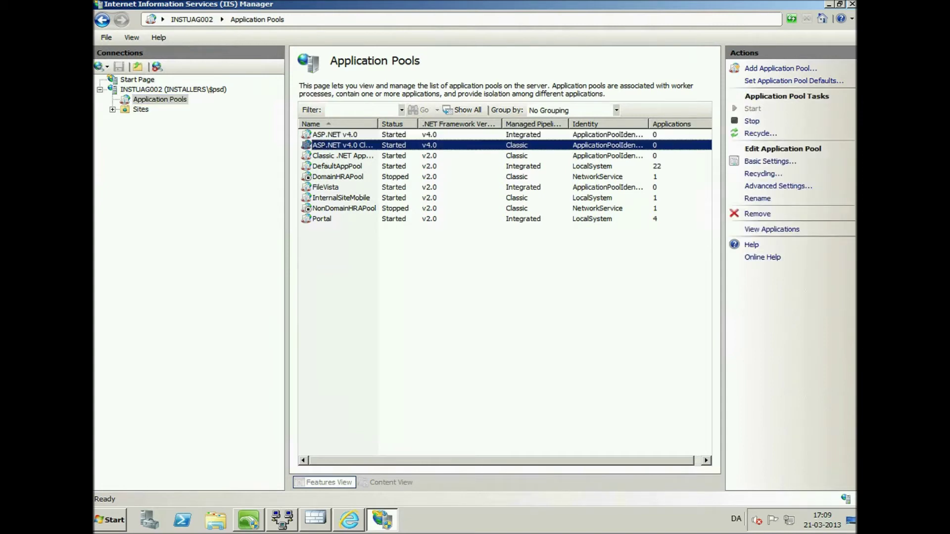
{"action": "left_click", "coordinate": [305, 187]}
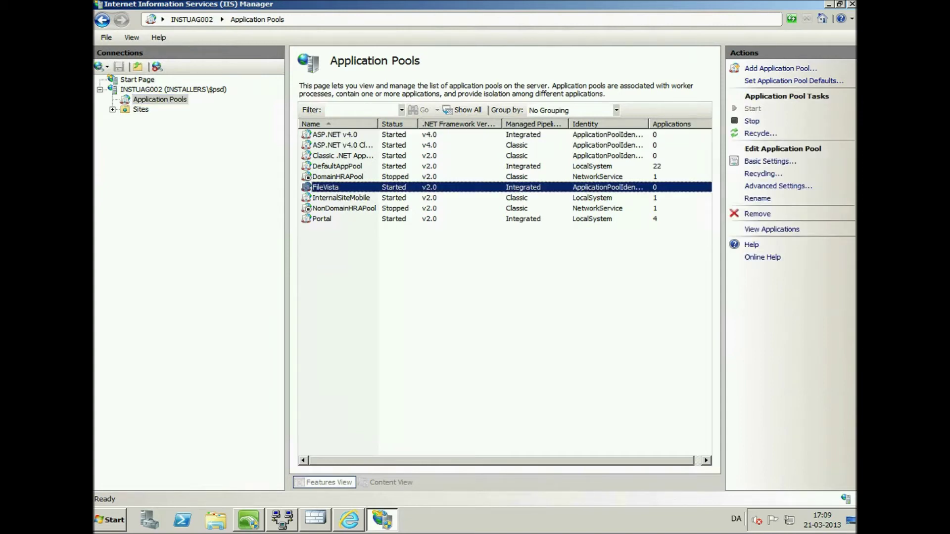
{"action": "right_click", "coordinate": [482, 183]}
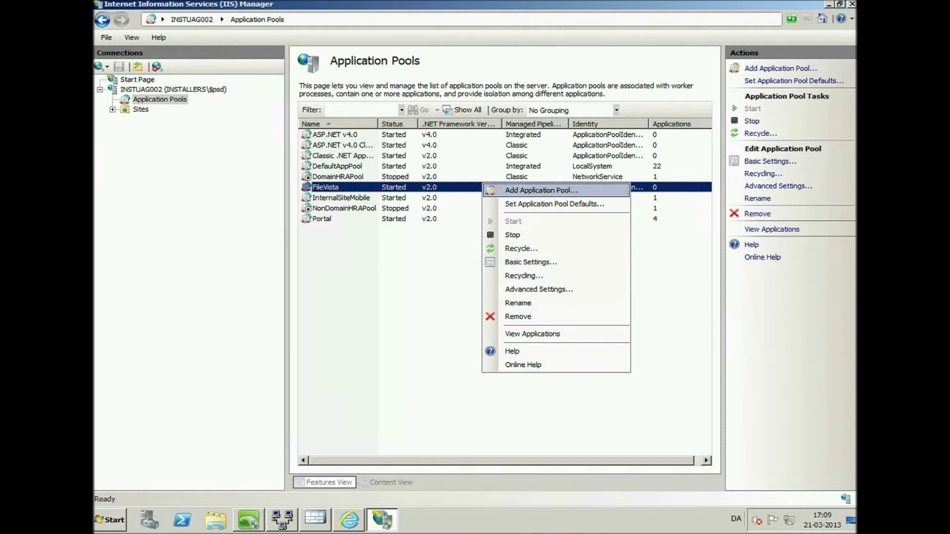
Set the FileVista pool's .NET Framework Version to v4.0 in Advanced Settings
{"action": "left_click", "coordinate": [539, 289]}
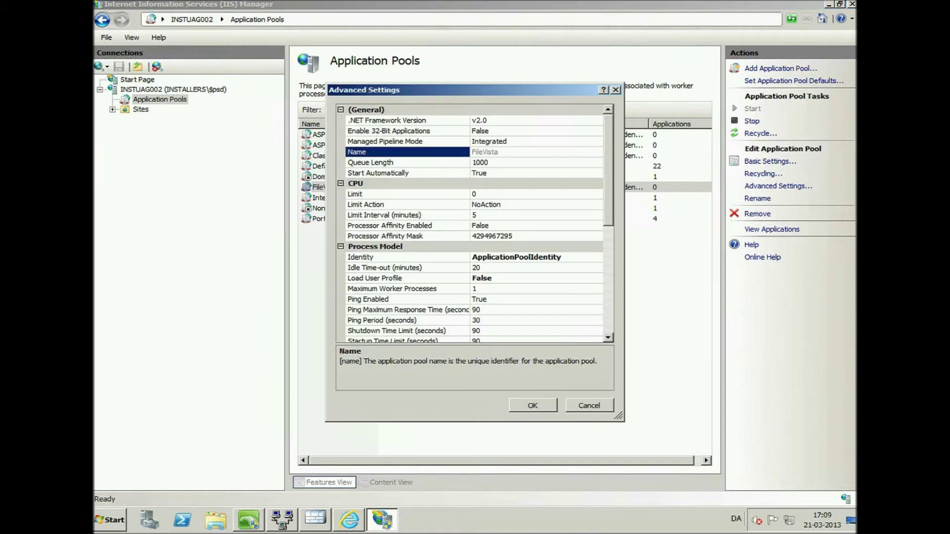
{"action": "left_click", "coordinate": [386, 120]}
{"action": "left_click", "coordinate": [597, 120]}
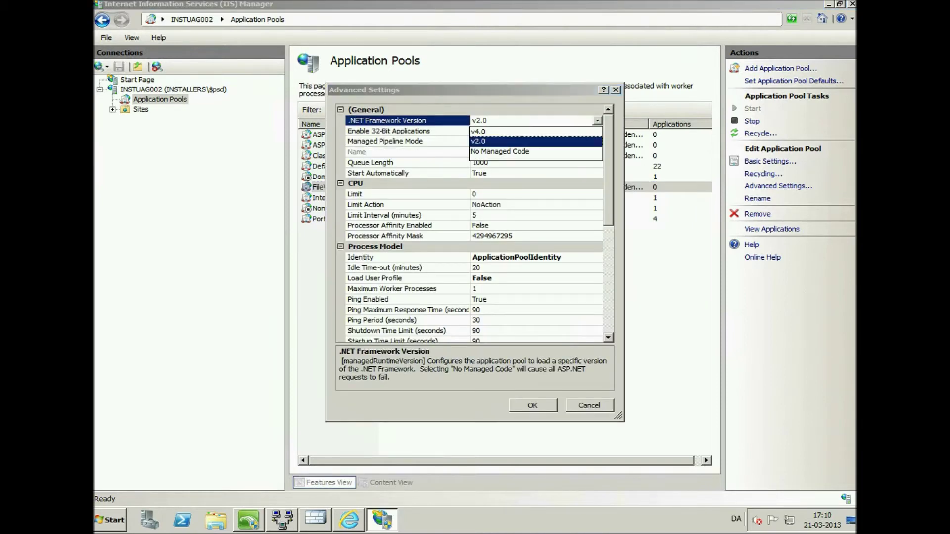
{"action": "left_click", "coordinate": [478, 131]}
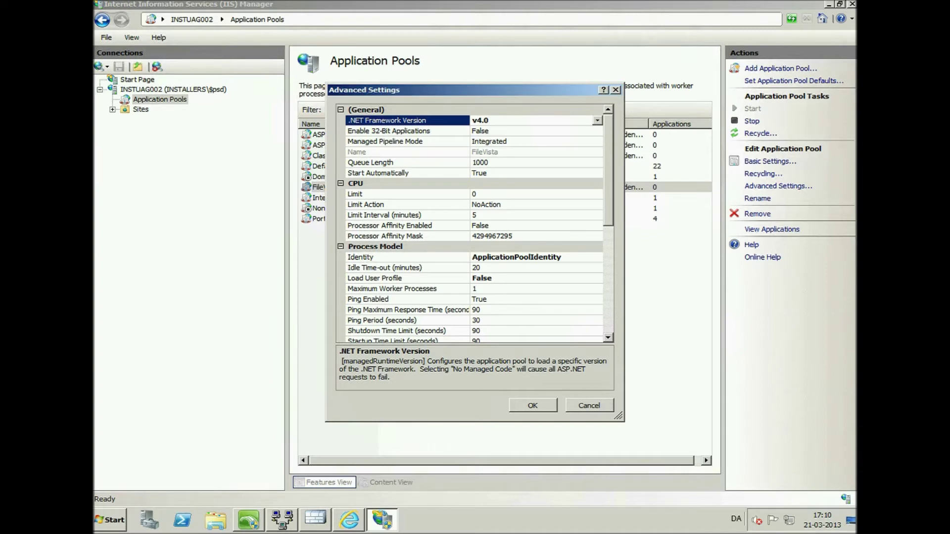
{"action": "left_click", "coordinate": [532, 405]}
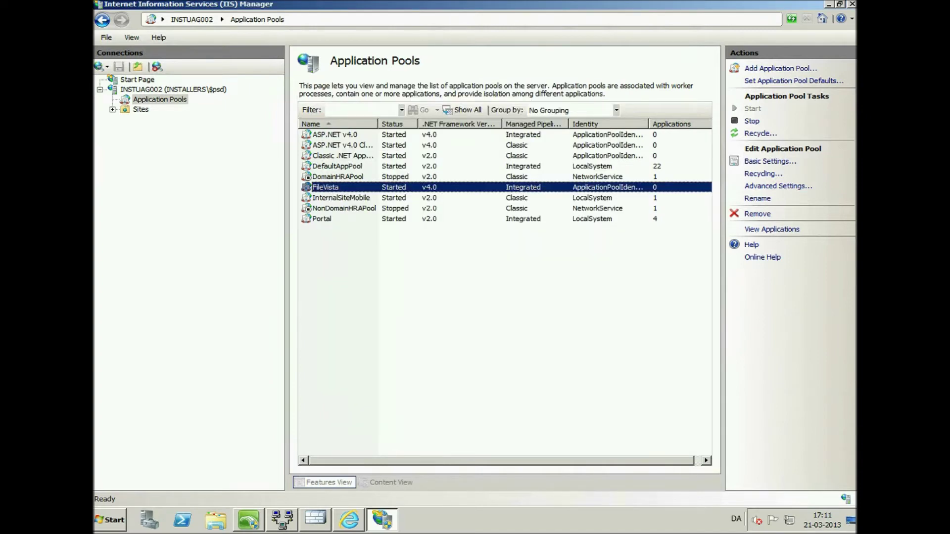
{"action": "left_click", "coordinate": [344, 208]}
Recheck the FileVista pool, then show INSTUAG002's Sites list with Default Web Site, portal and others
{"action": "left_click", "coordinate": [113, 109]}
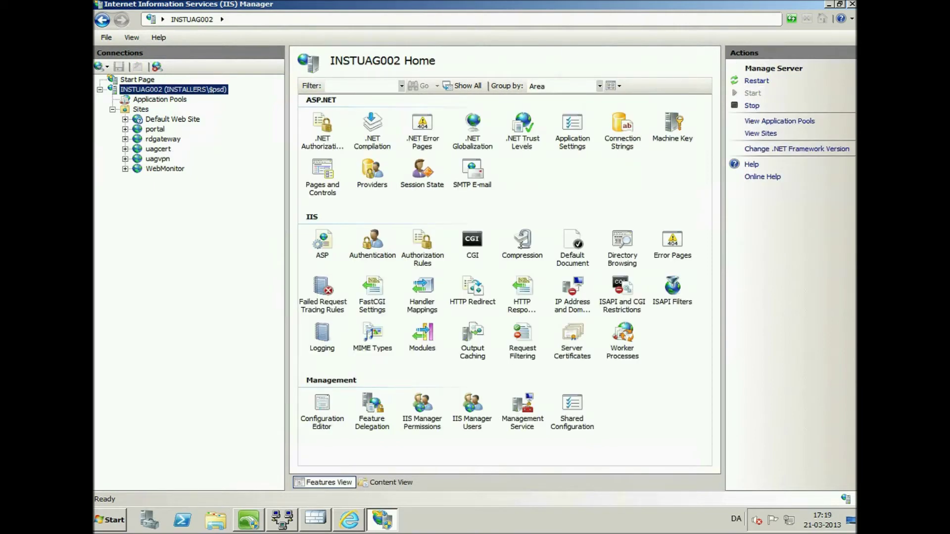
{"action": "left_click", "coordinate": [160, 99]}
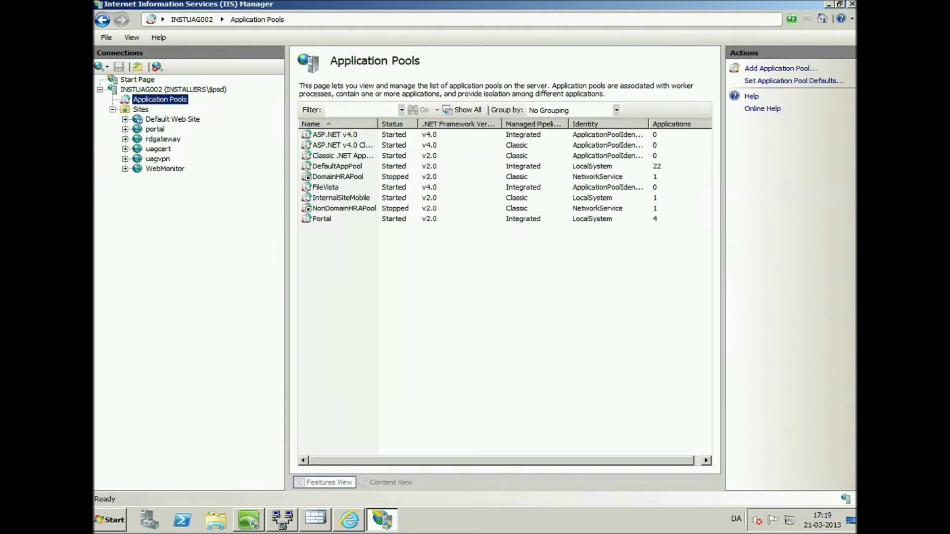
{"action": "left_click", "coordinate": [112, 109]}
{"action": "left_click", "coordinate": [140, 109]}
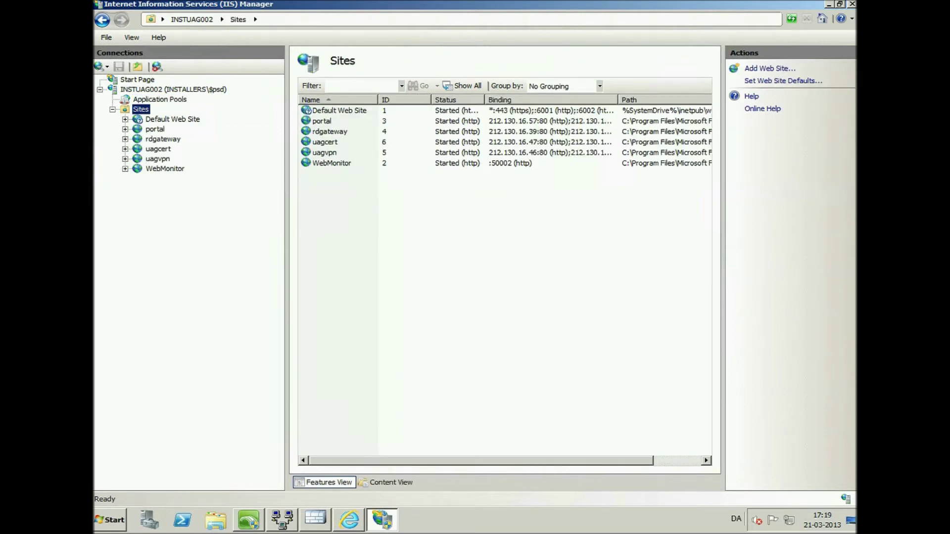
{"action": "left_click", "coordinate": [113, 110]}
{"action": "left_click", "coordinate": [159, 100]}
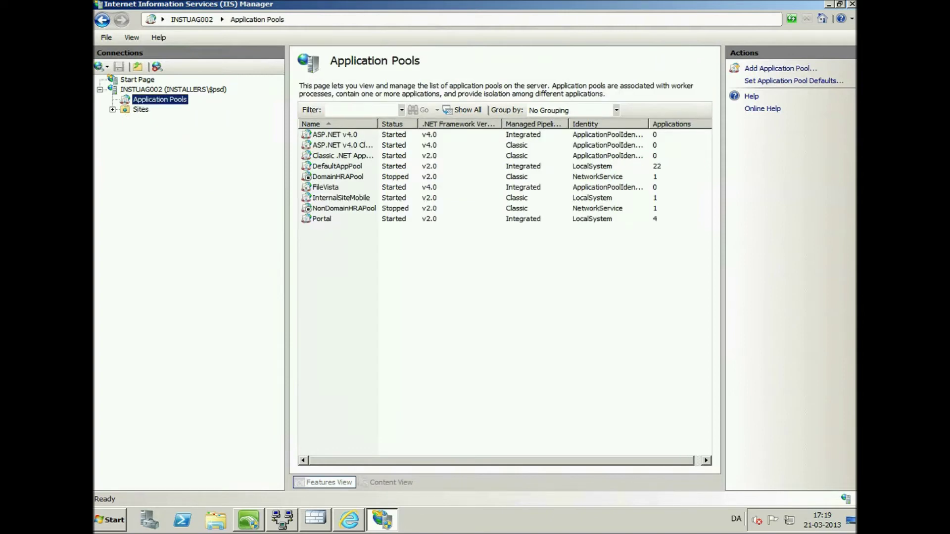
{"action": "key", "text": "Tab"}
{"action": "left_click", "coordinate": [325, 187]}
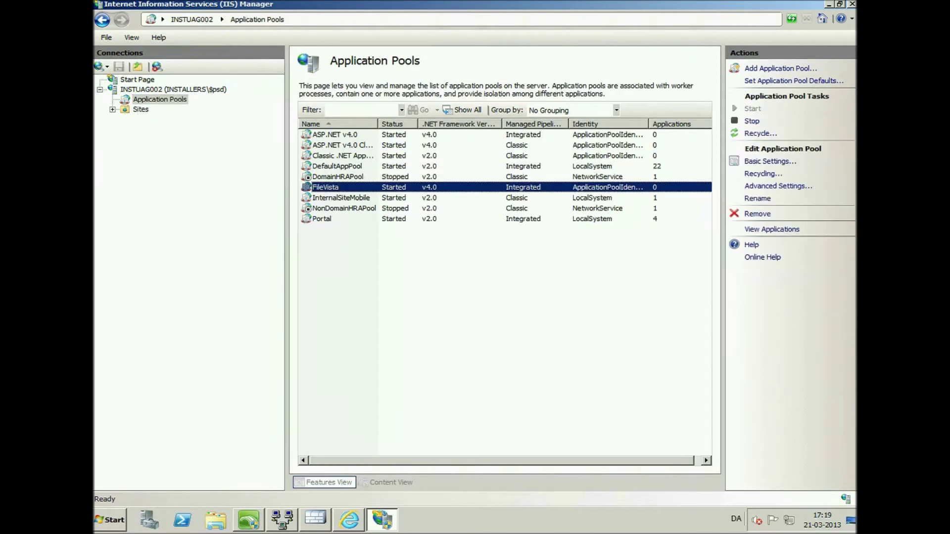
{"action": "left_click", "coordinate": [141, 109]}
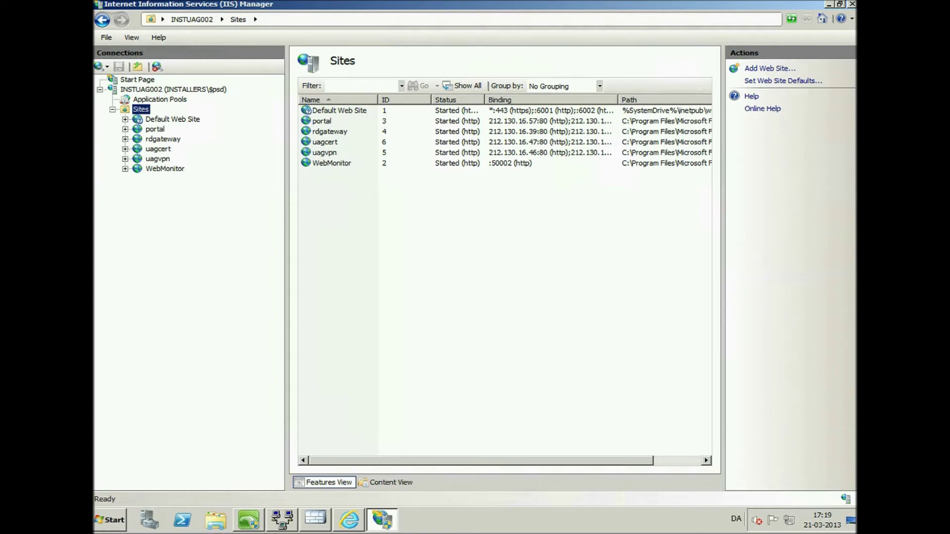
{"action": "key", "text": "super"}
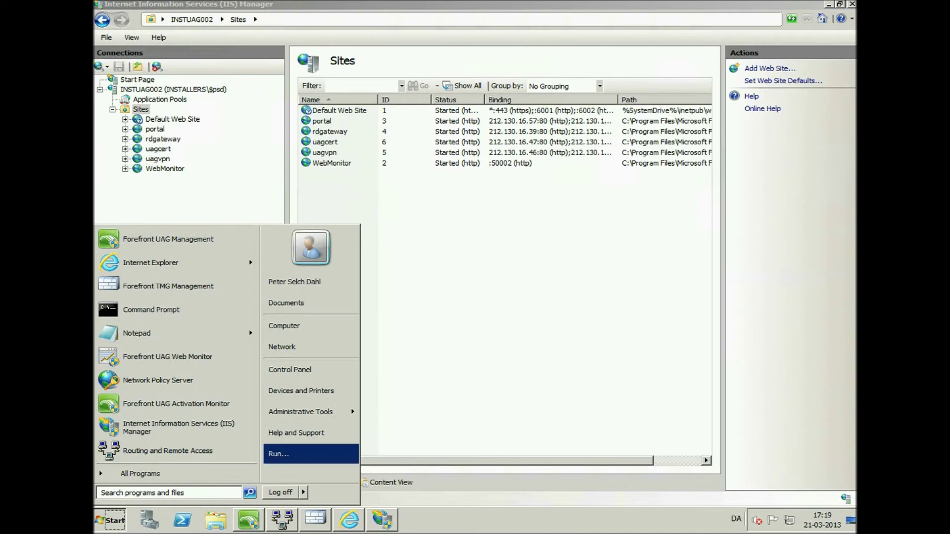
Launch regedit and approve the UAC prompt
{"action": "left_click", "coordinate": [276, 452]}
{"action": "type", "text": "regedit"}
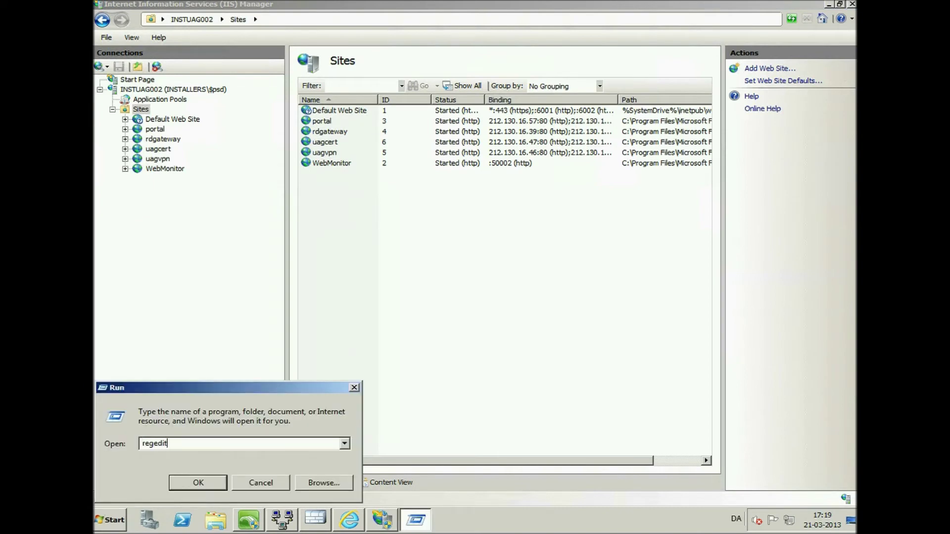
{"action": "key", "text": "Return"}
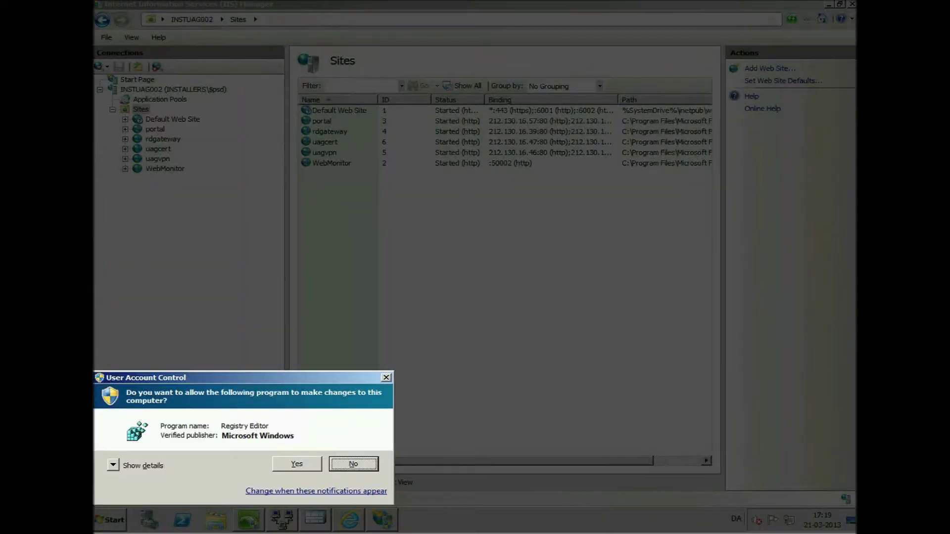
{"action": "key", "text": "Left"}
{"action": "key", "text": "Return"}
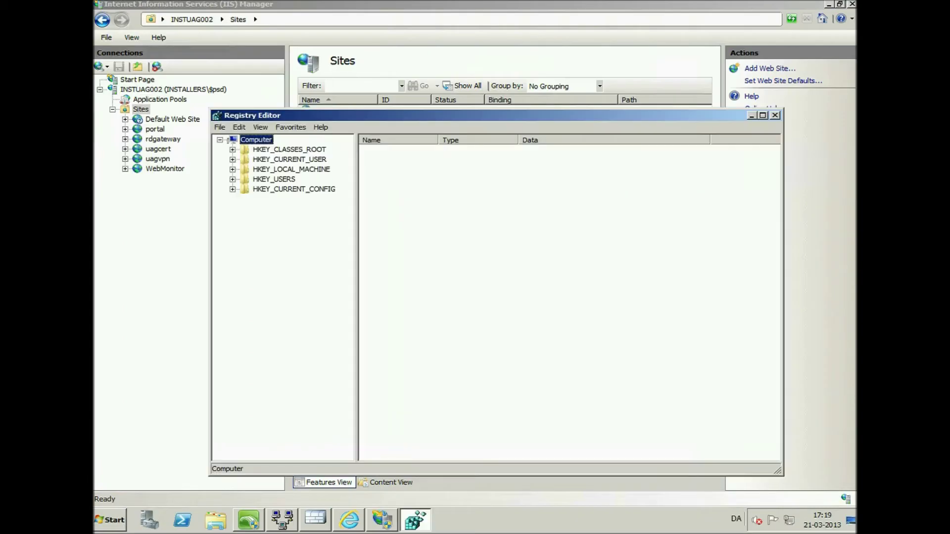
Expand HKEY_LOCAL_MACHINE\SOFTWARE in the registry tree
{"action": "key", "text": "Down"}
{"action": "key", "text": "Down"}
{"action": "key", "text": "Down"}
{"action": "key", "text": "Right"}
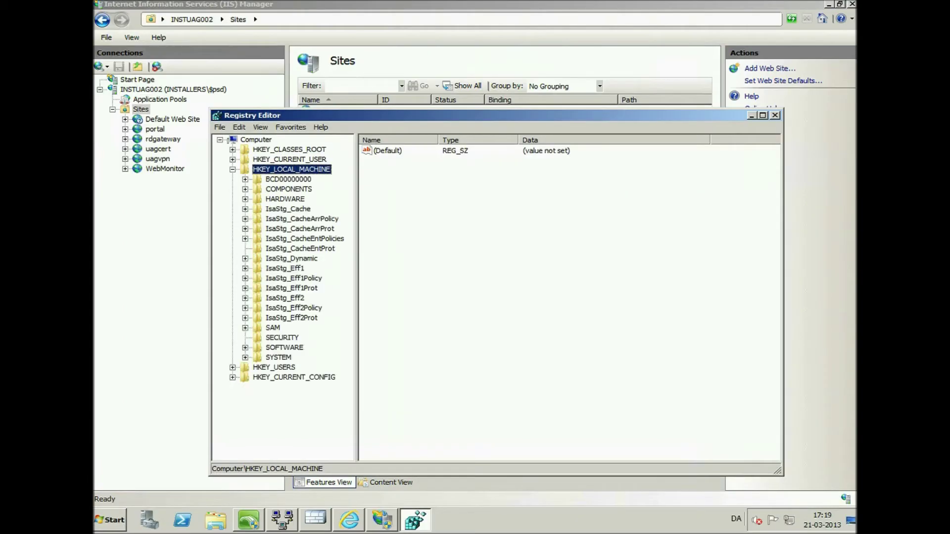
{"action": "key", "text": "Down"}
{"action": "key", "text": "s"}
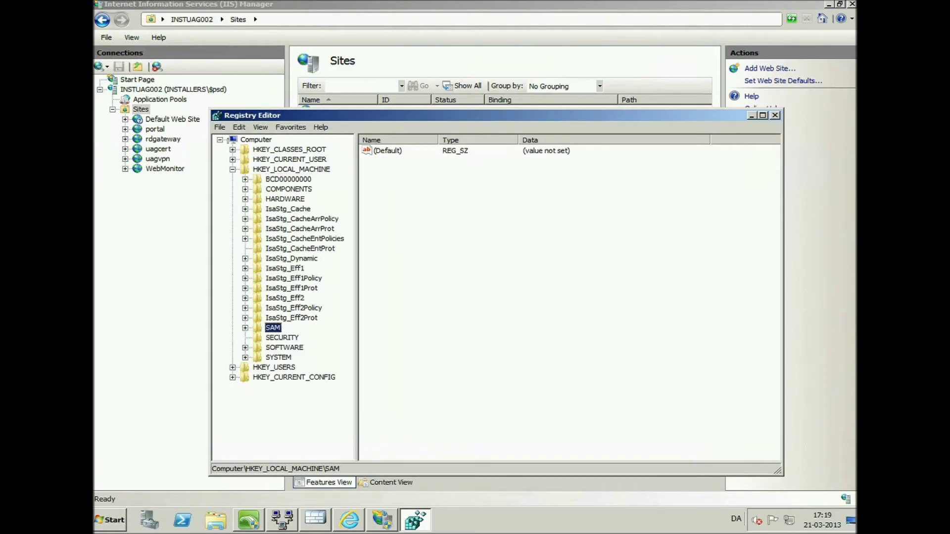
{"action": "key", "text": "s"}
{"action": "key", "text": "s"}
{"action": "key", "text": "Right"}
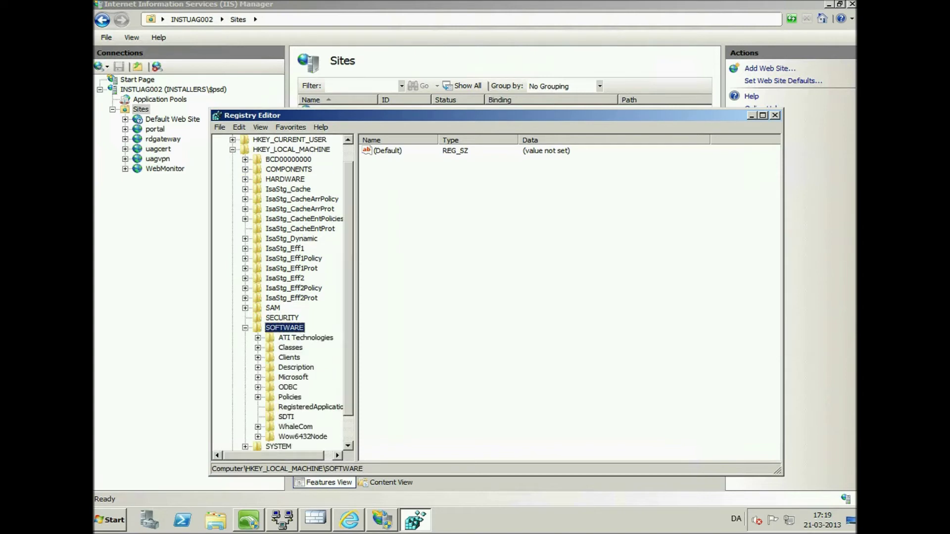
{"action": "key", "text": "m"}
{"action": "key", "text": "Right"}
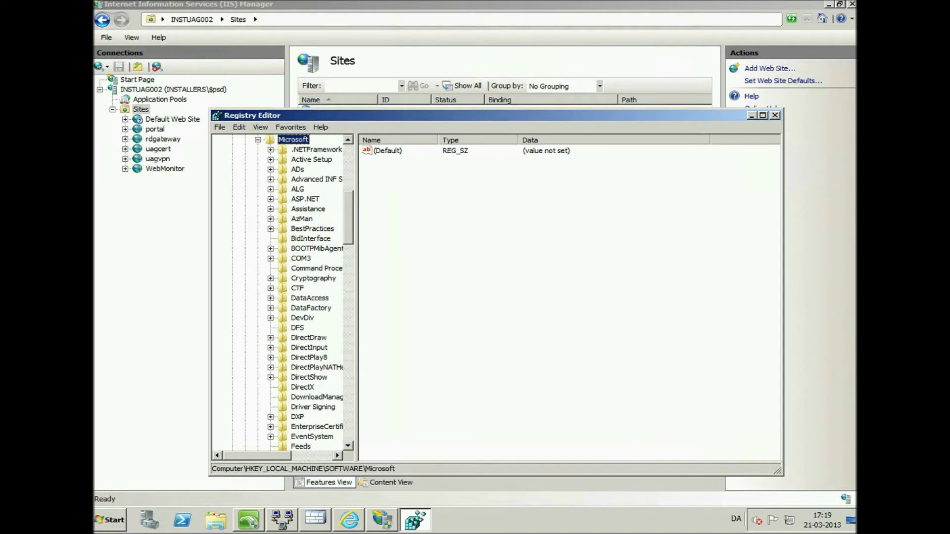
Widen the key pane and expand WhaleCom\e-Gap down to its Configuration key
{"action": "left_click_drag", "start_coordinate": [355, 297], "coordinate": [442, 297]}
{"action": "key", "text": "w"}
{"action": "key", "text": "h"}
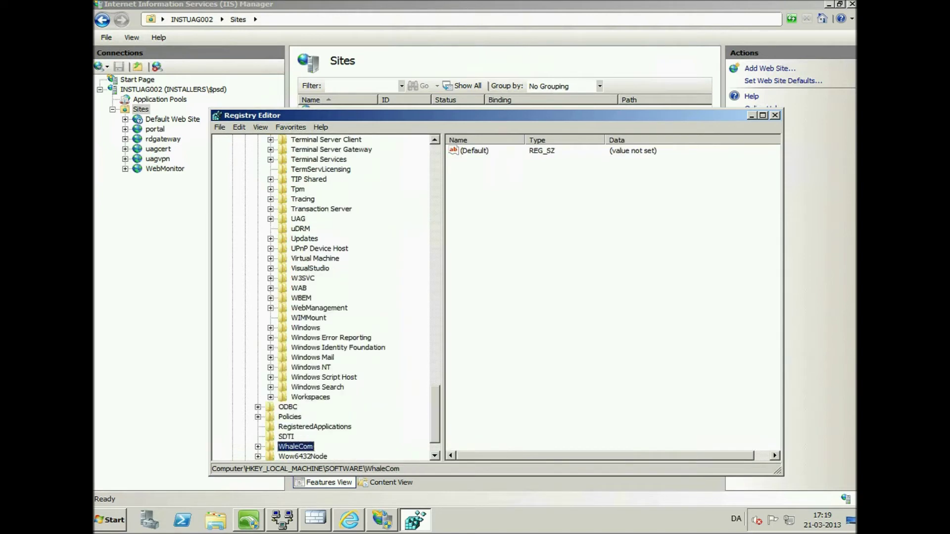
{"action": "scroll", "coordinate": [326, 297], "scroll_direction": "down", "scroll_amount": 2}
{"action": "key", "text": "Right"}
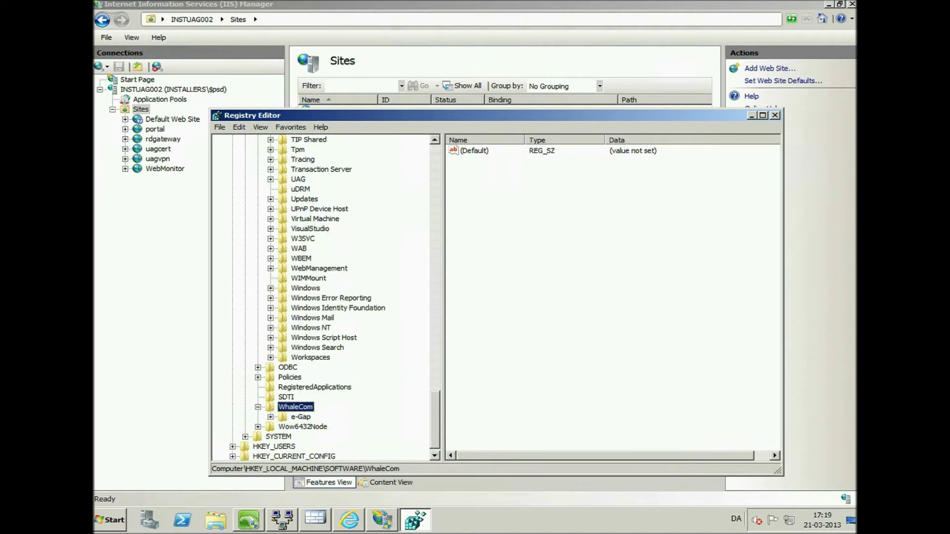
{"action": "key", "text": "Down"}
{"action": "key", "text": "Right"}
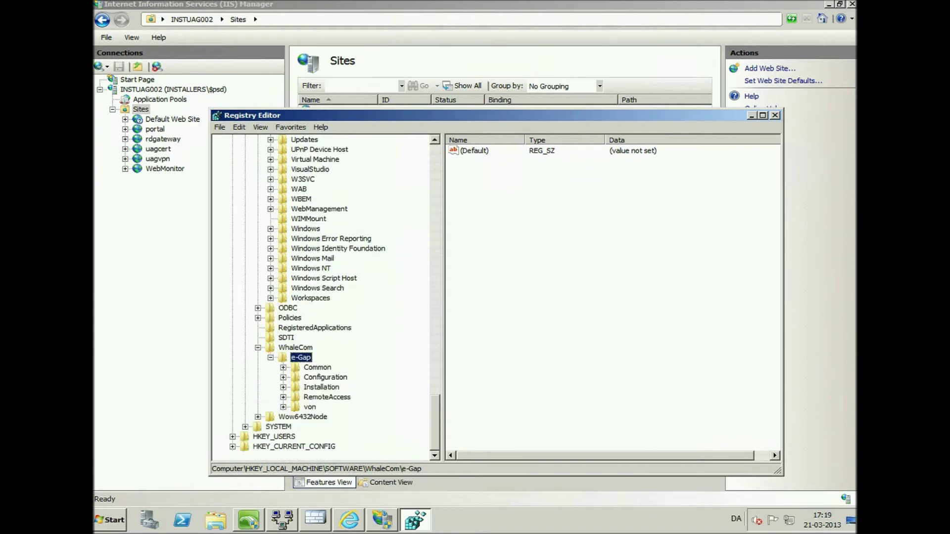
{"action": "key", "text": "Down"}
{"action": "key", "text": "Down"}
{"action": "key", "text": "Right"}
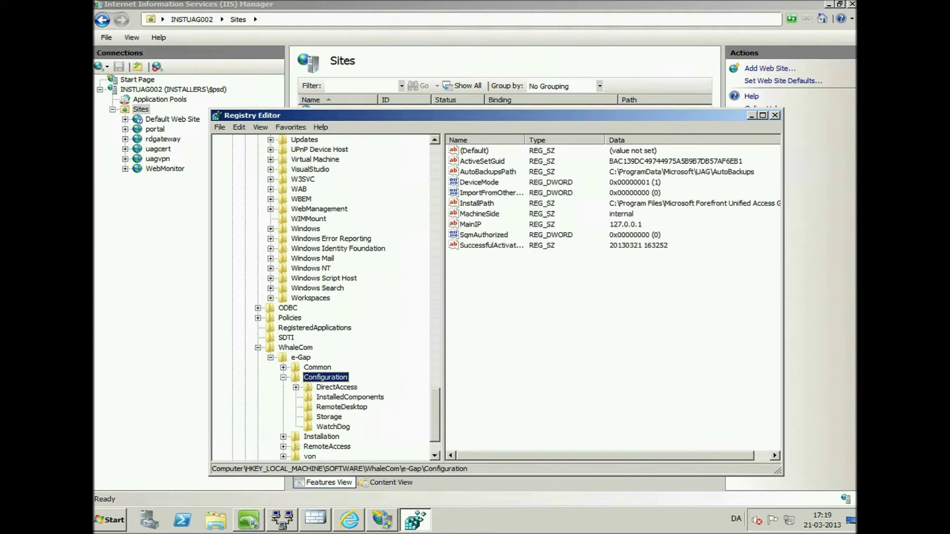
Look through the Installation and Common keys under e-Gap
{"action": "scroll", "coordinate": [326, 297], "scroll_direction": "down", "scroll_amount": 2}
{"action": "left_click", "coordinate": [321, 387]}
{"action": "key", "text": "Right"}
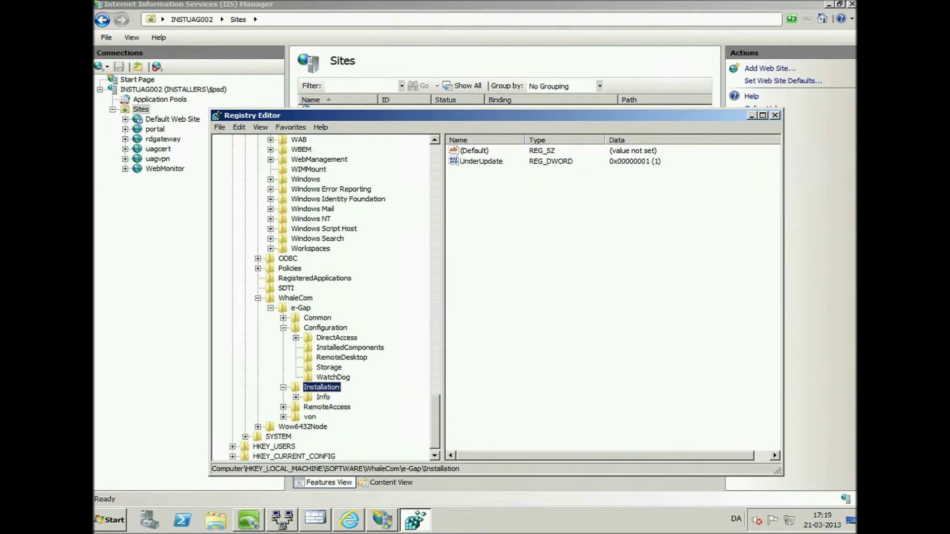
{"action": "left_click", "coordinate": [317, 318]}
{"action": "key", "text": "Right"}
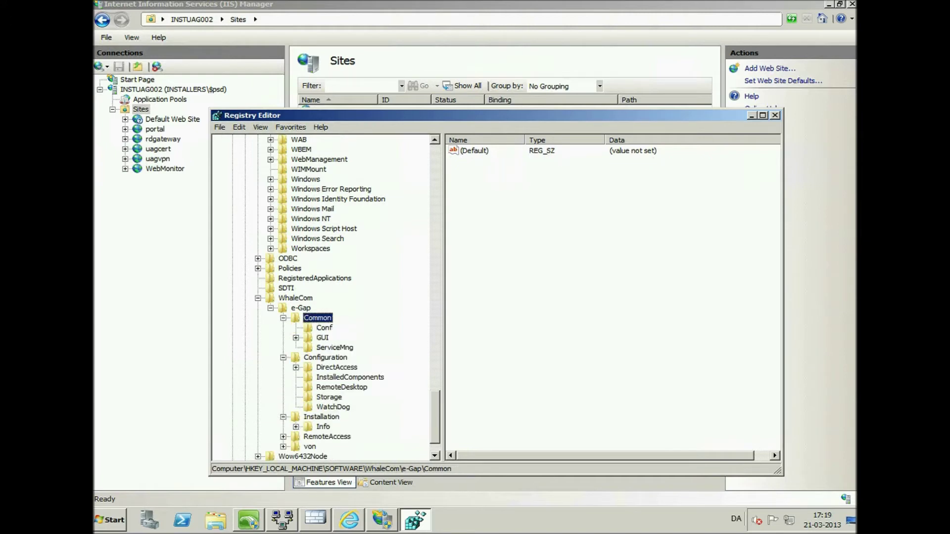
{"action": "scroll", "coordinate": [321, 297], "scroll_direction": "down", "scroll_amount": 2}
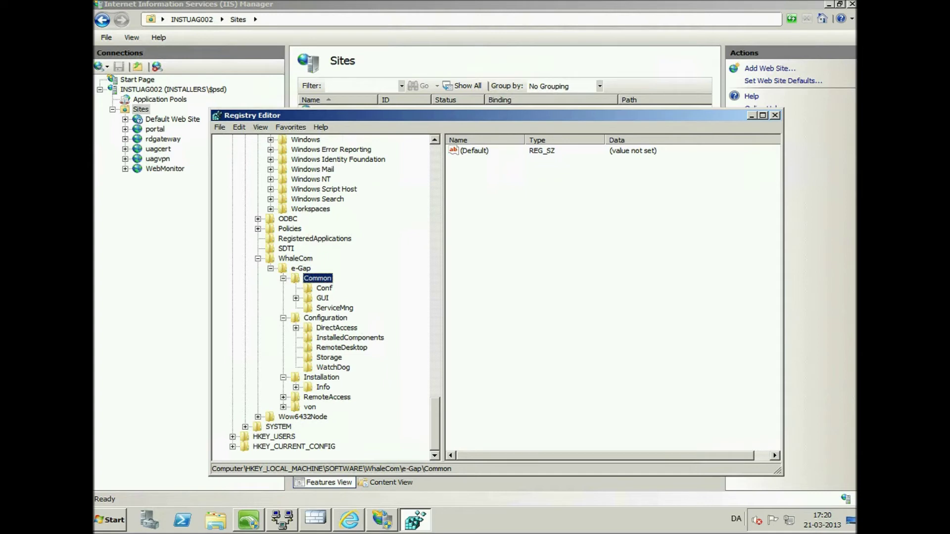
Collapse the tree and navigate back to HKLM\SOFTWARE\WhaleCom\e-Gap\Configuration
{"action": "key", "text": "Left"}
{"action": "key", "text": "Left"}
{"action": "key", "text": "Left"}
{"action": "key", "text": "Left"}
{"action": "key", "text": "Left"}
{"action": "key", "text": "Left"}
{"action": "key", "text": "Left"}
{"action": "key", "text": "Left"}
{"action": "key", "text": "Left"}
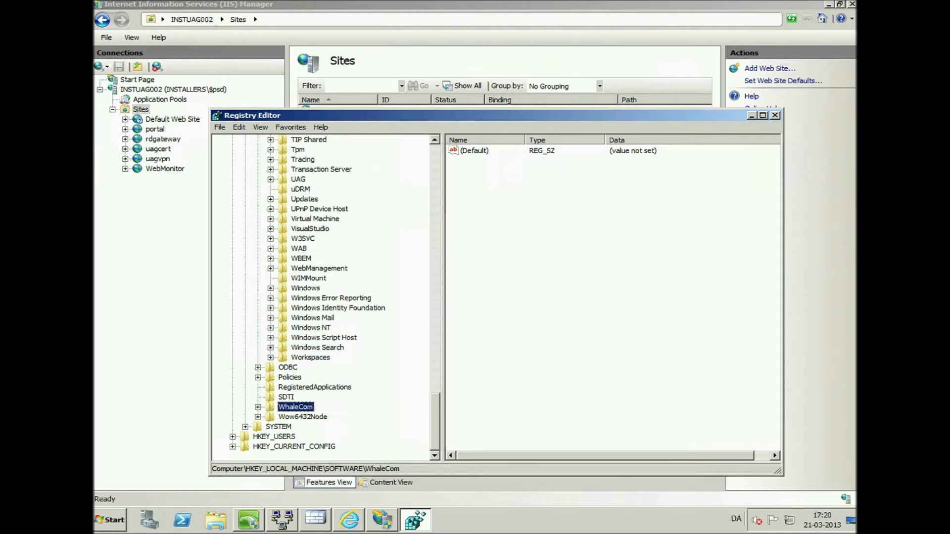
{"action": "key", "text": "Up"}
{"action": "key", "text": "Up"}
{"action": "key", "text": "Up"}
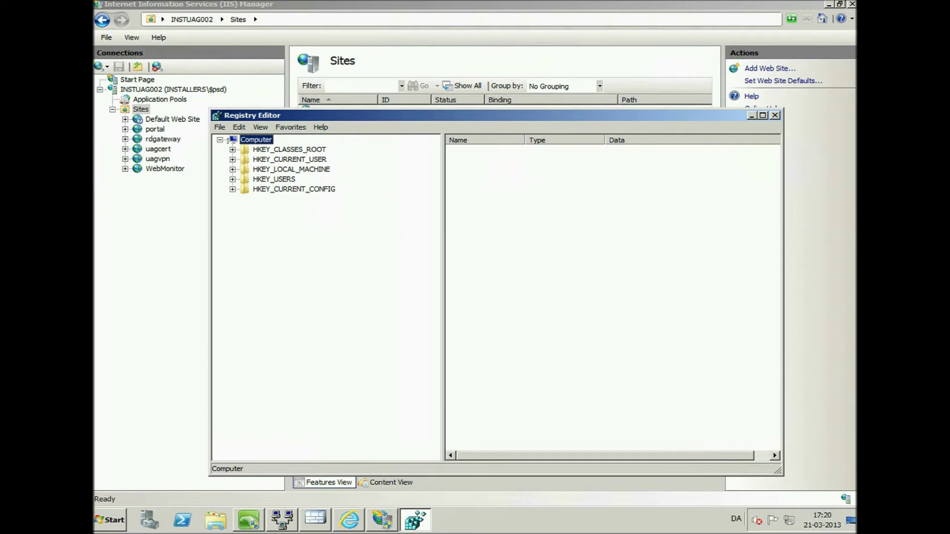
{"action": "key", "text": "Down"}
{"action": "key", "text": "Down"}
{"action": "key", "text": "Down"}
{"action": "key", "text": "Right"}
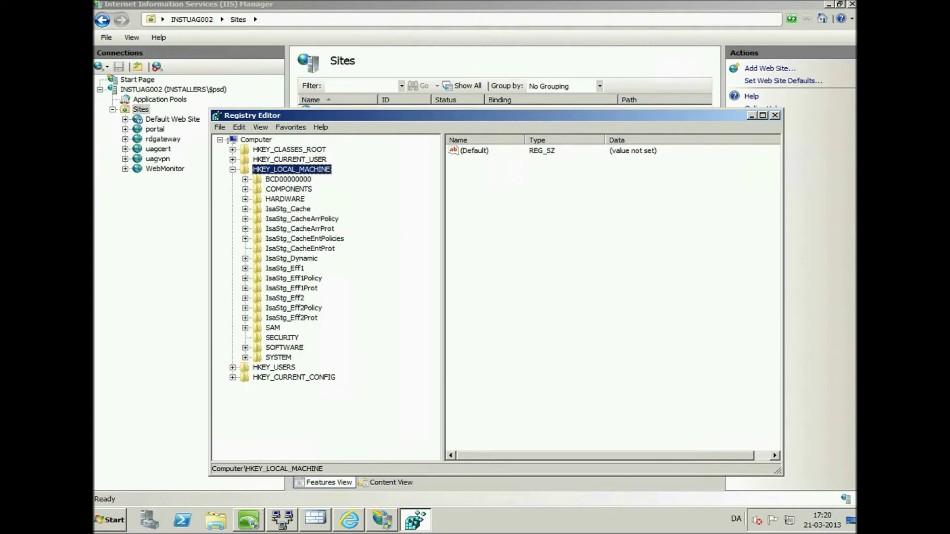
{"action": "key", "text": "s"}
{"action": "key", "text": "o"}
{"action": "key", "text": "Right"}
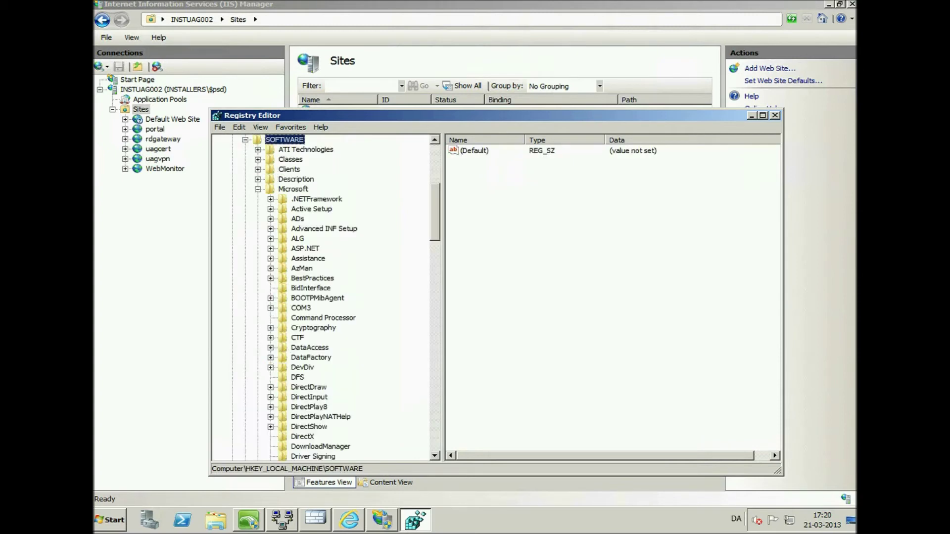
{"action": "key", "text": "w"}
{"action": "key", "text": "h"}
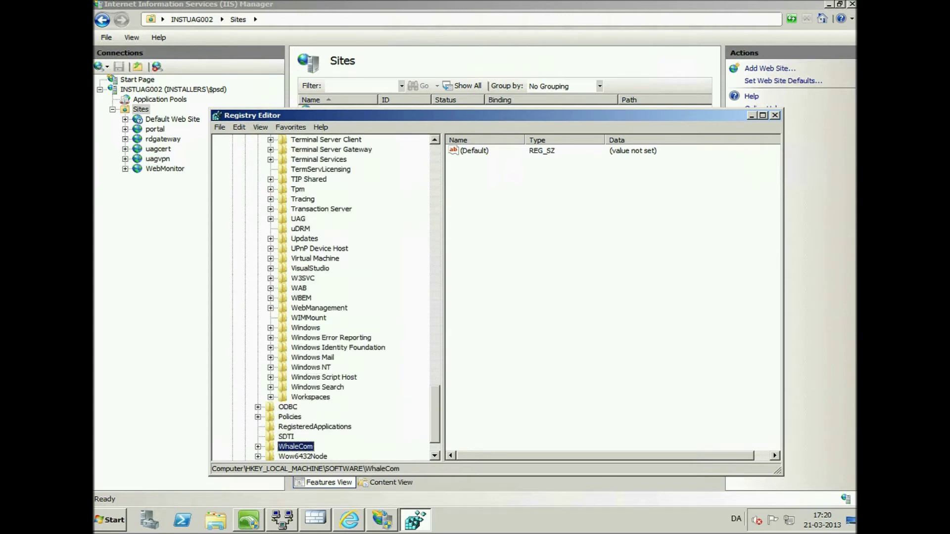
{"action": "key", "text": "Right"}
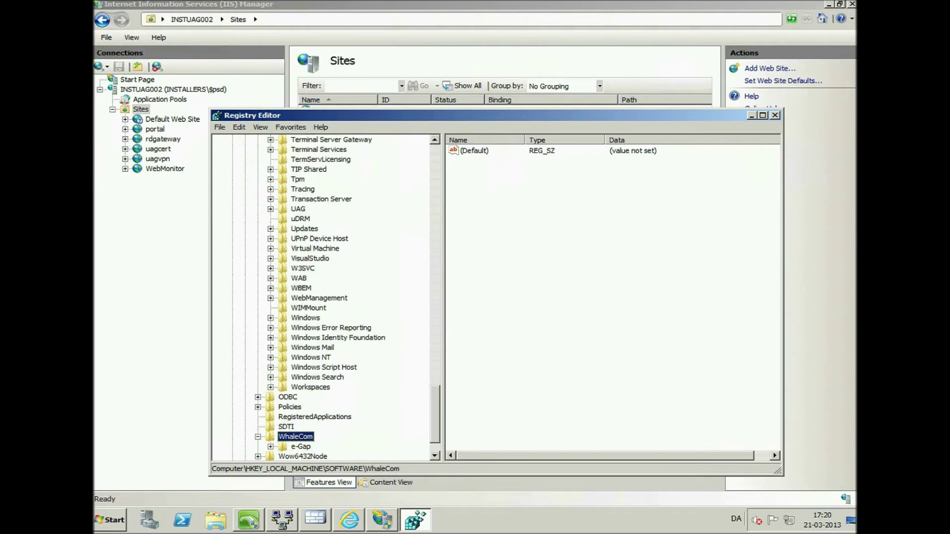
{"action": "key", "text": "Right"}
{"action": "key", "text": "Right"}
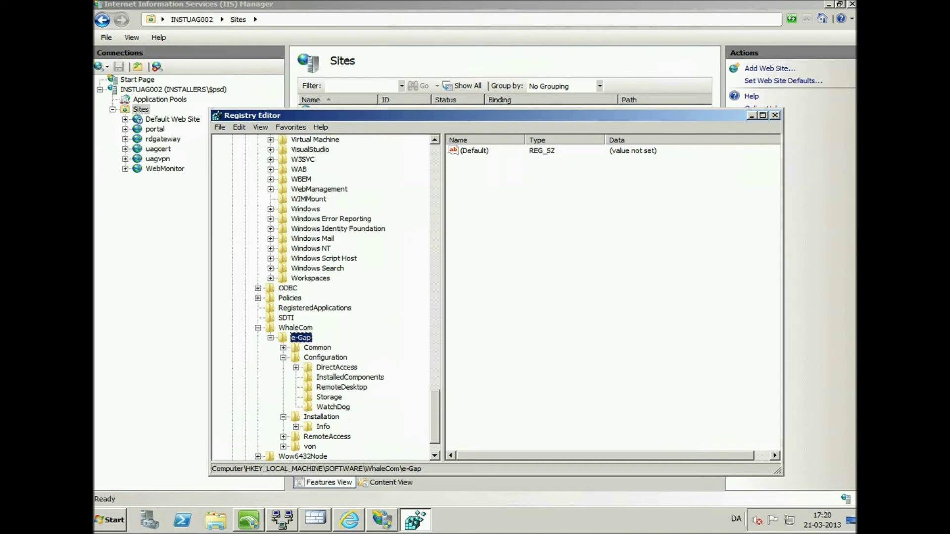
{"action": "key", "text": "Down"}
{"action": "key", "text": "Down"}
{"action": "key", "text": "Down"}
{"action": "key", "text": "Down"}
{"action": "key", "text": "Down"}
{"action": "key", "text": "Down"}
{"action": "key", "text": "Down"}
{"action": "key", "text": "Down"}
{"action": "key", "text": "Down"}
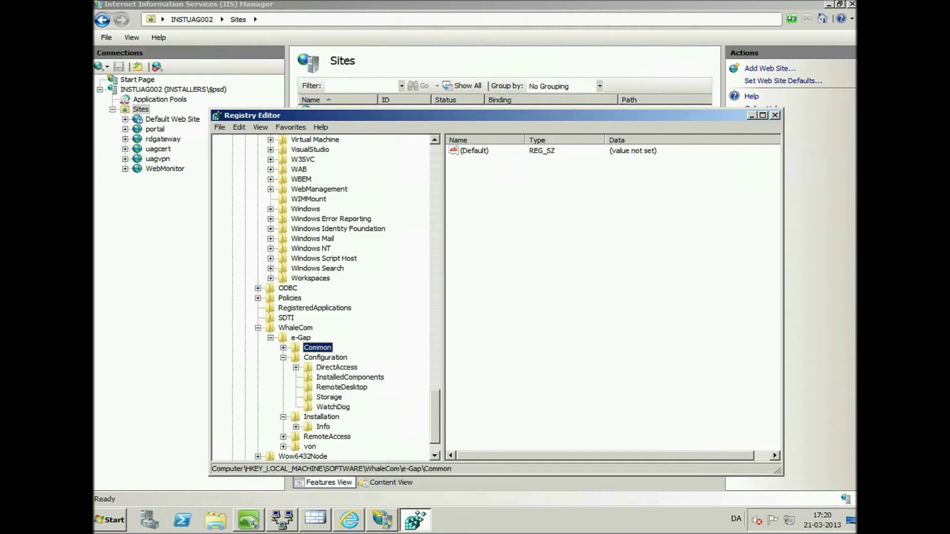
{"action": "key", "text": "Left"}
{"action": "key", "text": "Left"}
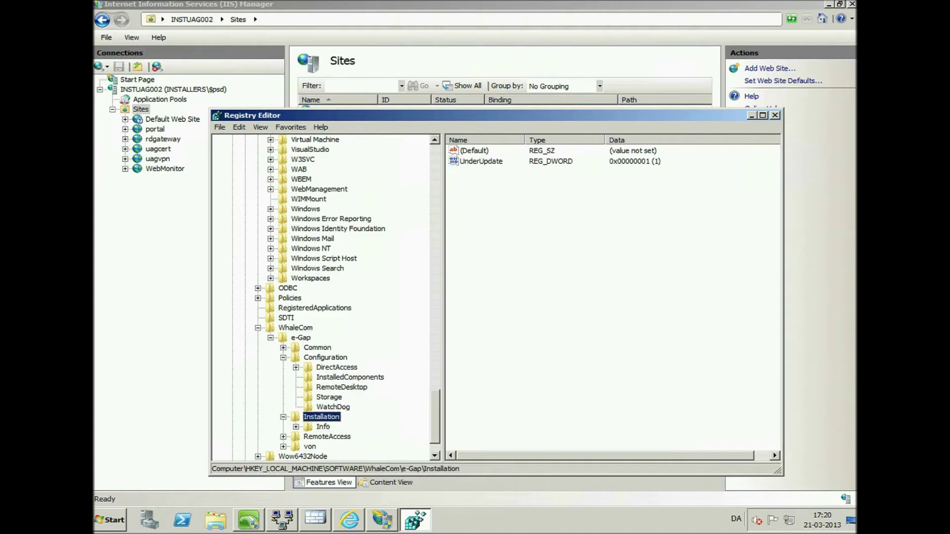
{"action": "key", "text": "Up"}
{"action": "key", "text": "Up"}
{"action": "key", "text": "Up"}
{"action": "key", "text": "Up"}
{"action": "key", "text": "Up"}
{"action": "key", "text": "Up"}
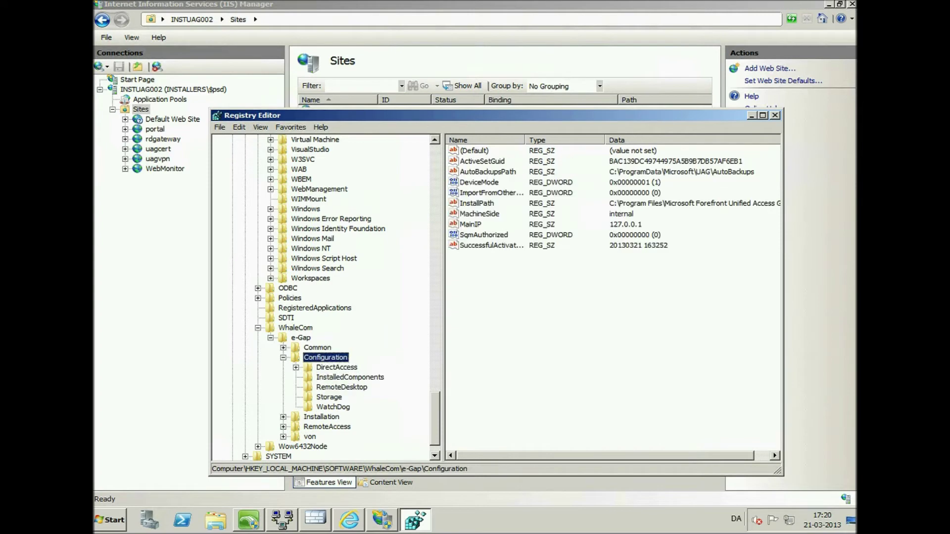
Create a new key named RWS under Configuration
{"action": "key", "text": "shift+F10"}
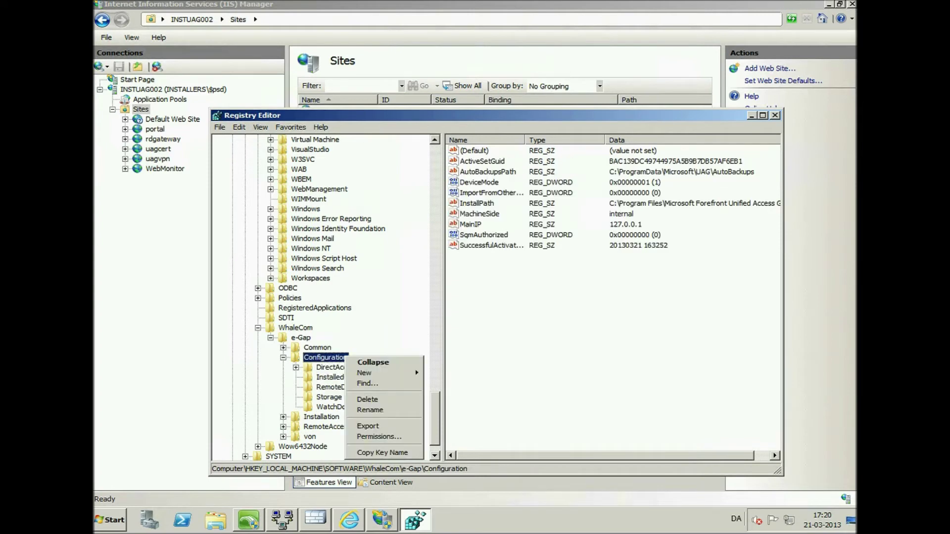
{"action": "key", "text": "Down"}
{"action": "key", "text": "Right"}
{"action": "key", "text": "Return"}
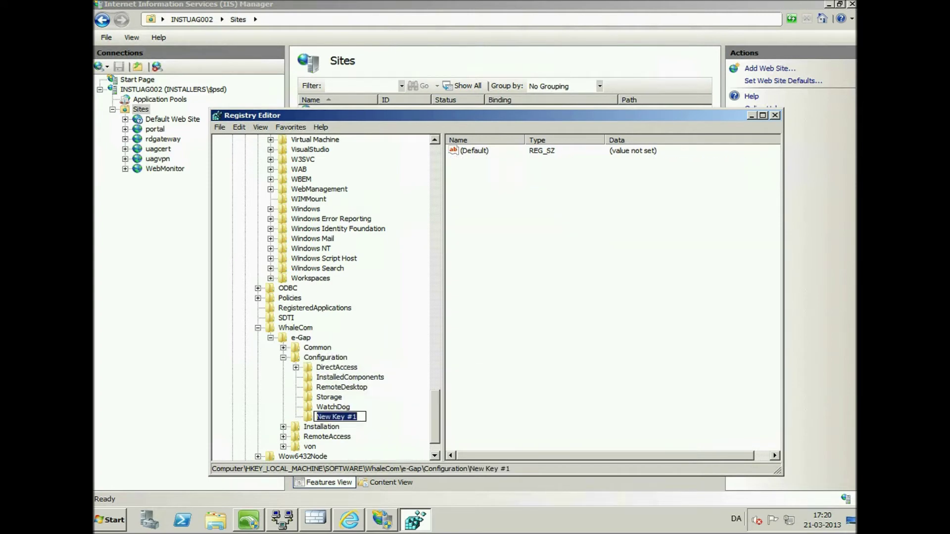
{"action": "type", "text": "RWS"}
{"action": "key", "text": "Return"}
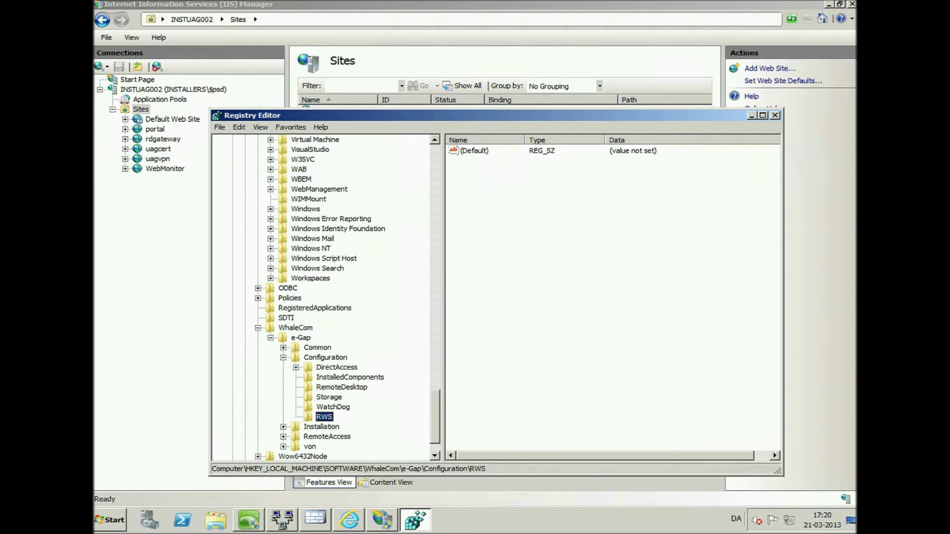
Add a FileVista subkey under RWS and move Registry Editor aside
{"action": "key", "text": "shift+F10"}
{"action": "key", "text": "Down"}
{"action": "key", "text": "Right"}
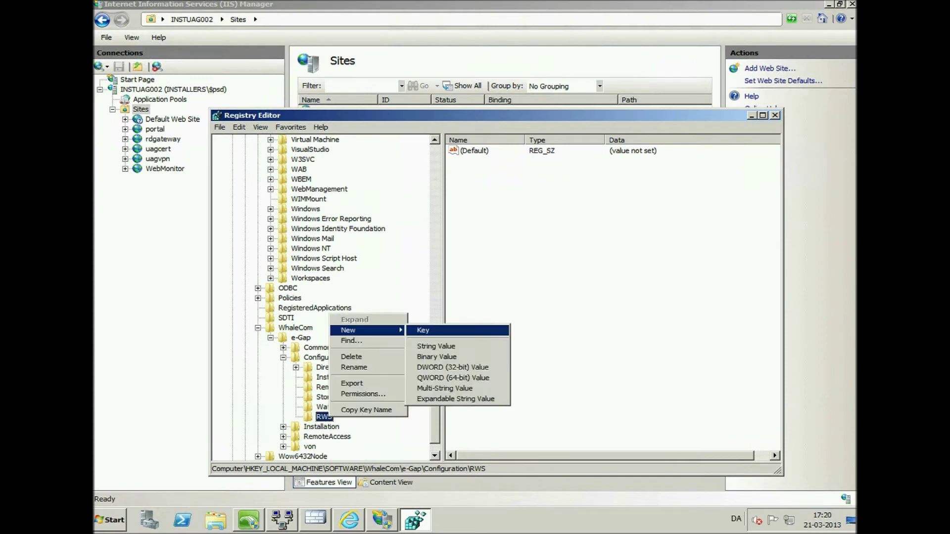
{"action": "key", "text": "Return"}
{"action": "type", "text": "Fil"}
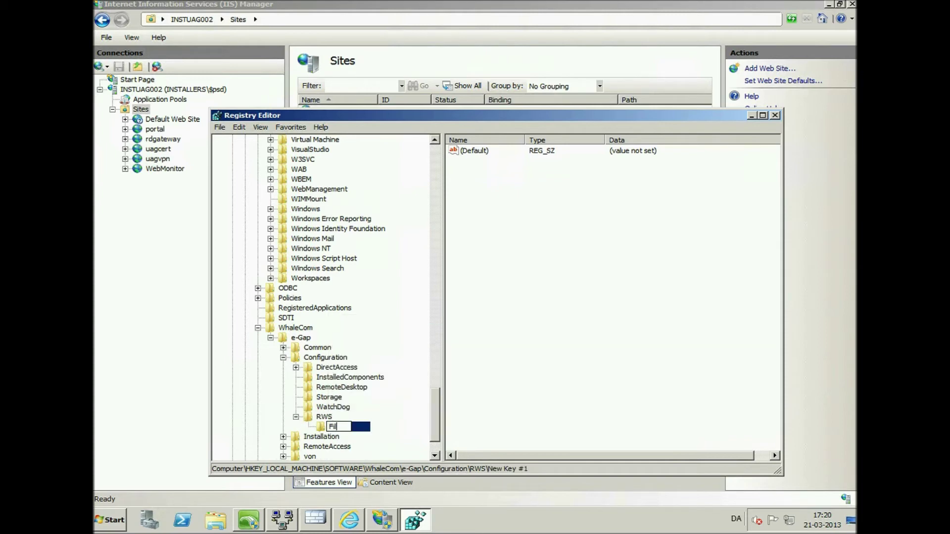
{"action": "type", "text": "eVista"}
{"action": "key", "text": "Return"}
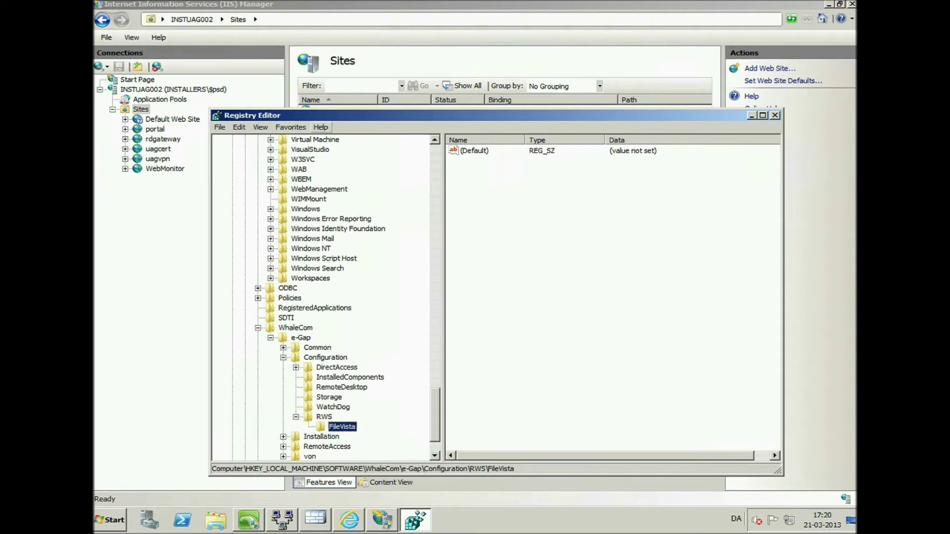
{"action": "left_click_drag", "start_coordinate": [346, 115], "coordinate": [548, 124]}
Start a new website with physical path C:\inetpub\FileVista and site name FileVista
{"action": "right_click", "coordinate": [140, 109]}
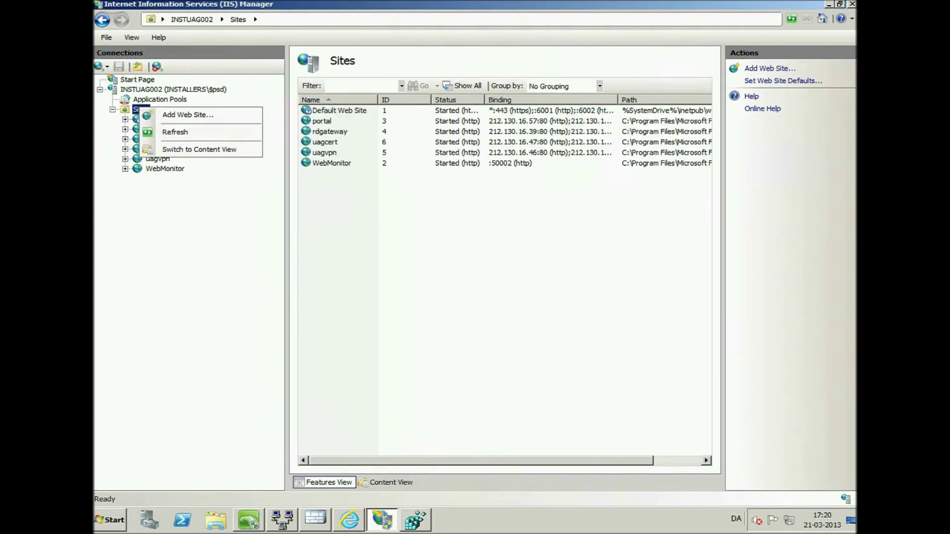
{"action": "left_click", "coordinate": [165, 115]}
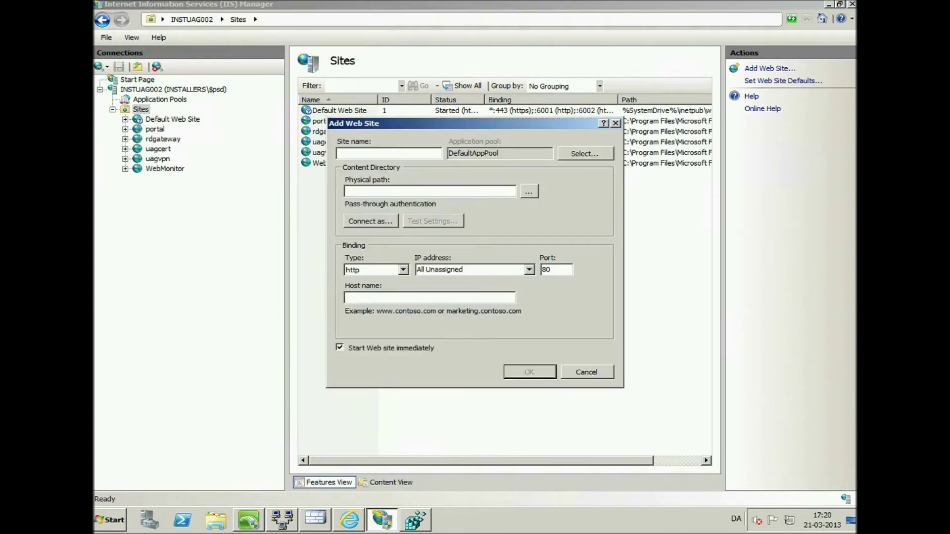
{"action": "left_click", "coordinate": [529, 191]}
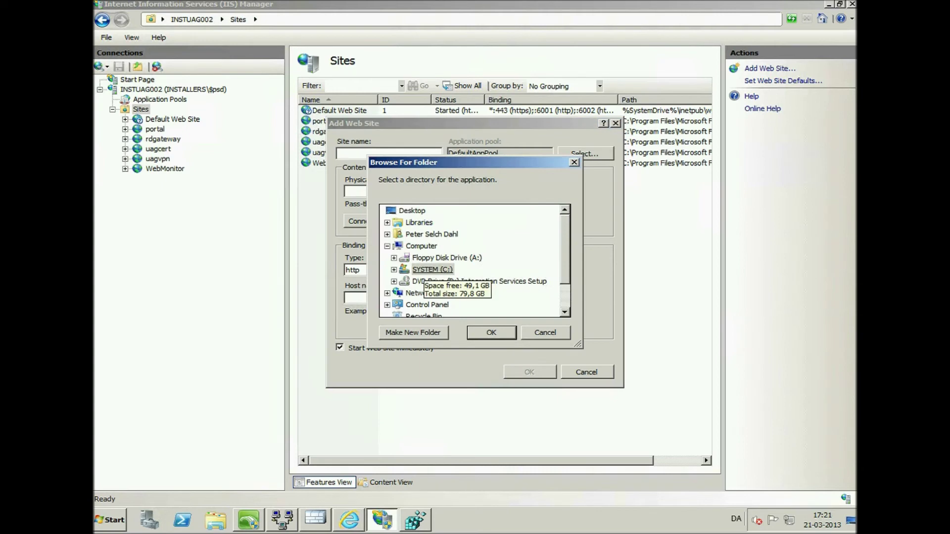
{"action": "double_click", "coordinate": [432, 270]}
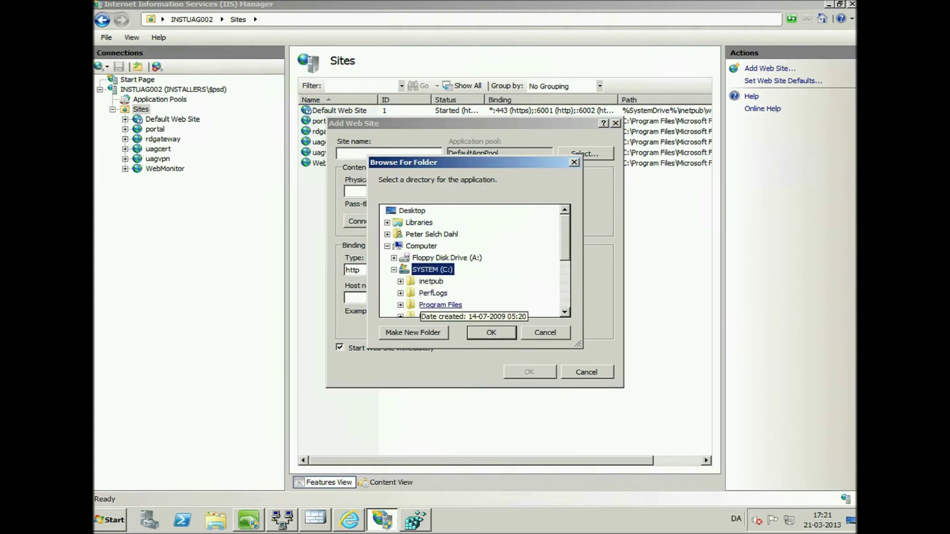
{"action": "left_click", "coordinate": [401, 281]}
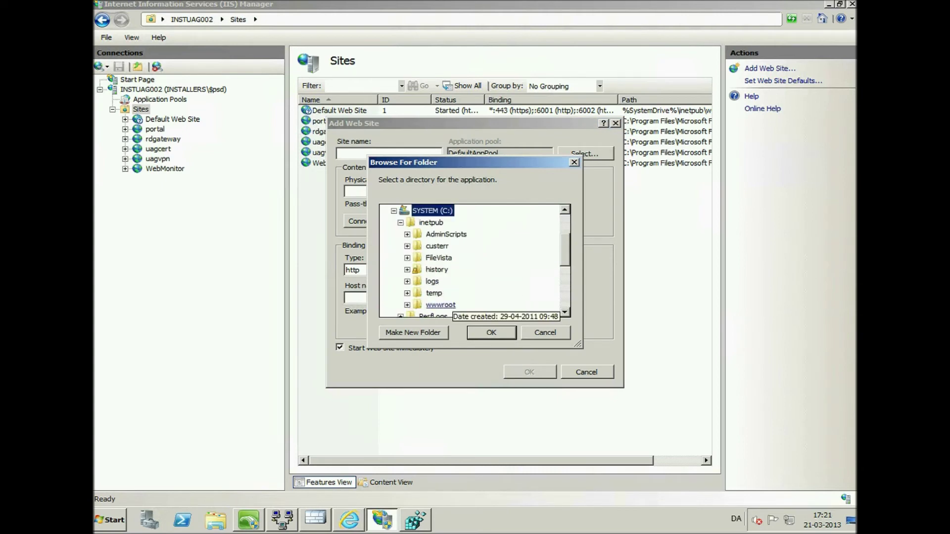
{"action": "double_click", "coordinate": [438, 258]}
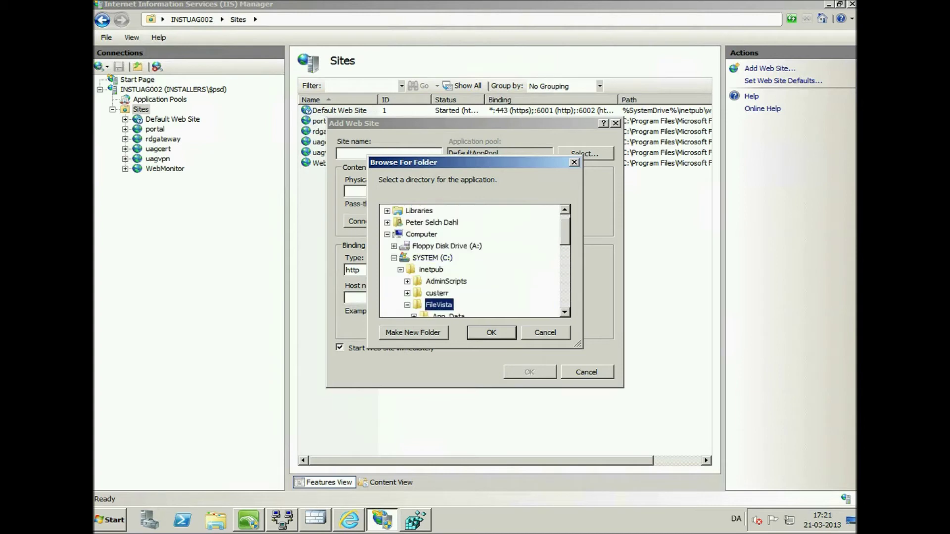
{"action": "key", "text": "Return"}
{"action": "left_click", "coordinate": [397, 191]}
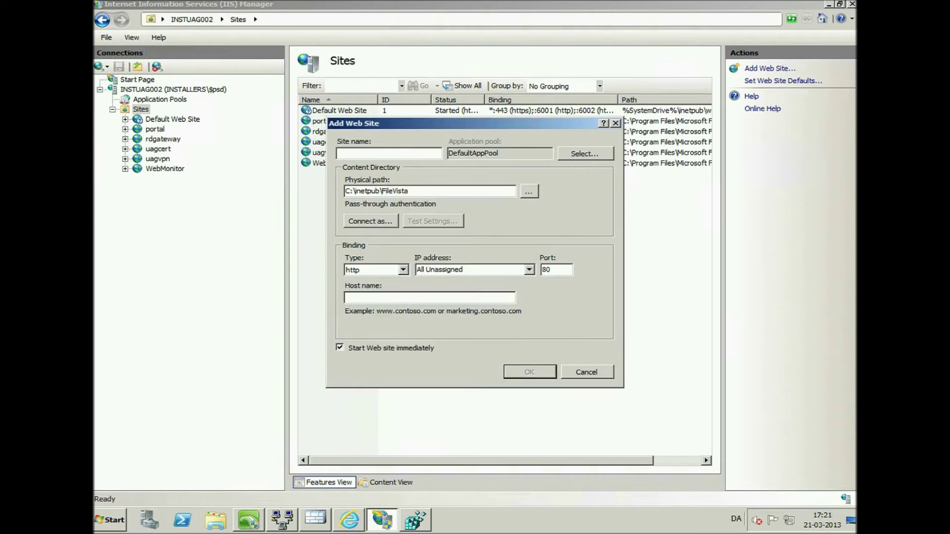
{"action": "double_click", "coordinate": [397, 191]}
{"action": "key", "text": "ctrl+c"}
{"action": "left_click", "coordinate": [388, 153]}
{"action": "key", "text": "ctrl+v"}
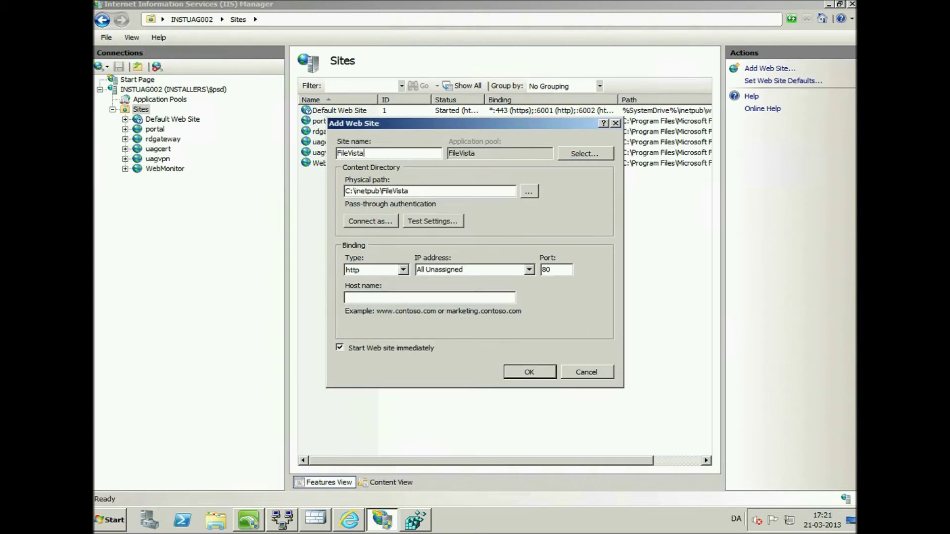
Assign the FileVista application pool and port 83, then create the site
{"action": "left_click", "coordinate": [585, 154]}
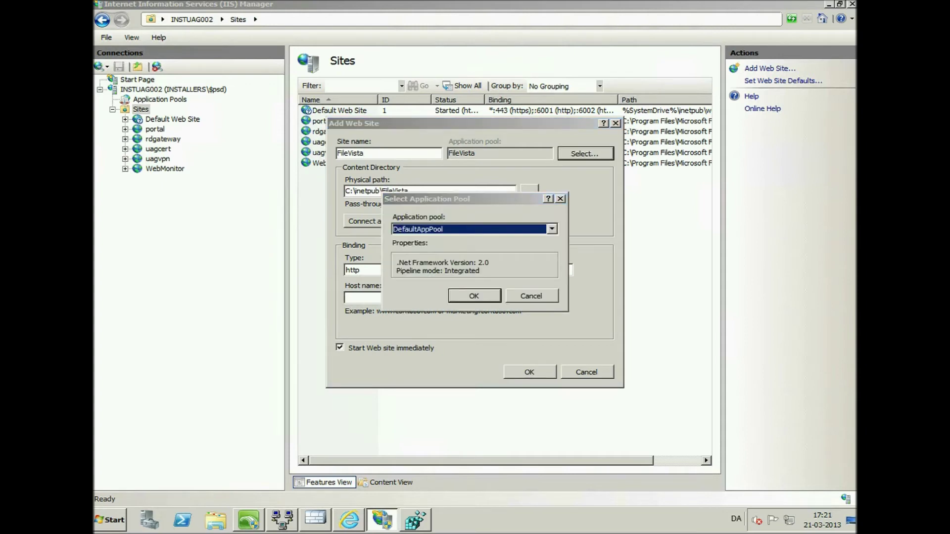
{"action": "left_click", "coordinate": [551, 229]}
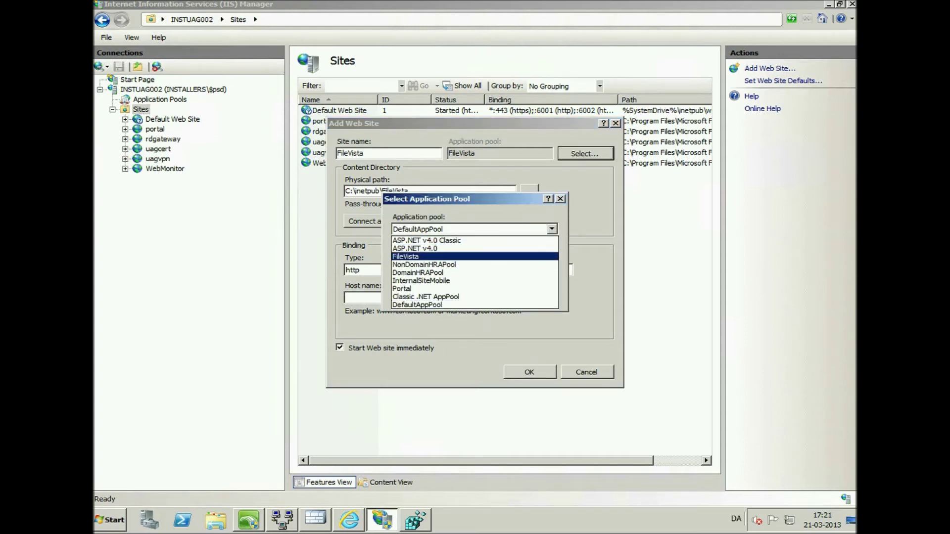
{"action": "left_click", "coordinate": [405, 256]}
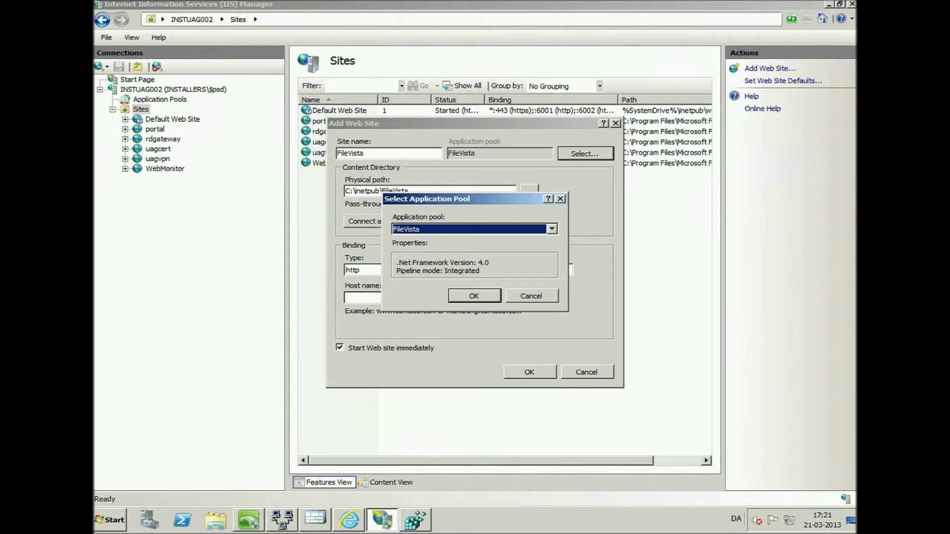
{"action": "key", "text": "Return"}
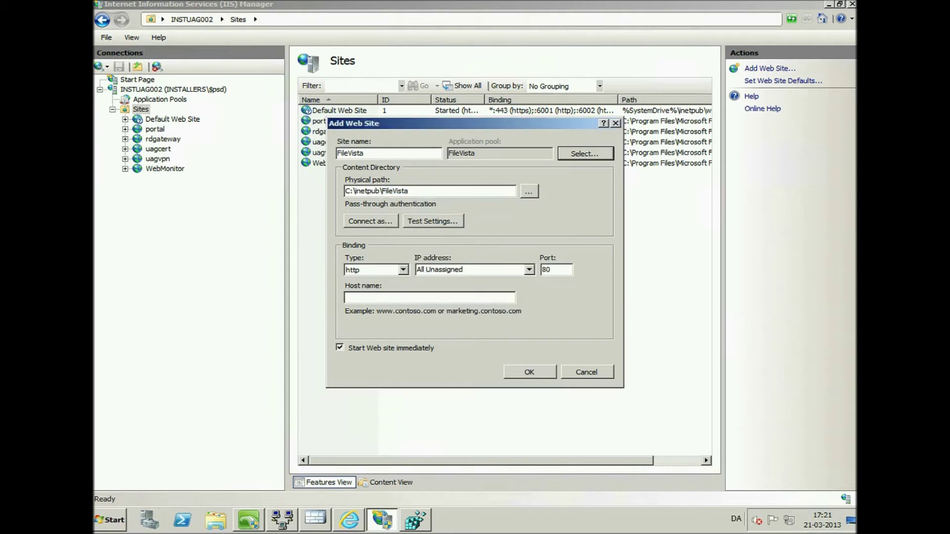
{"action": "left_click", "coordinate": [552, 270]}
{"action": "type", "text": "3"}
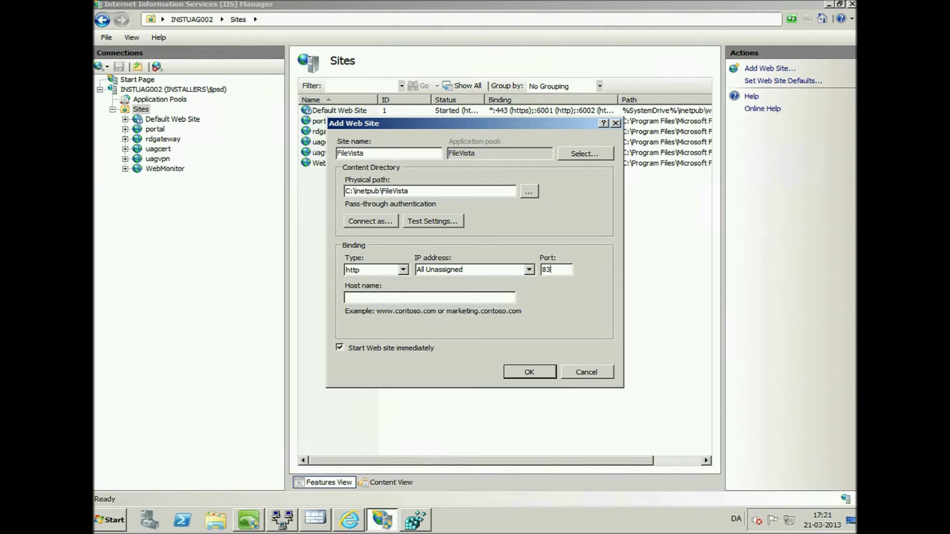
{"action": "key", "text": "Return"}
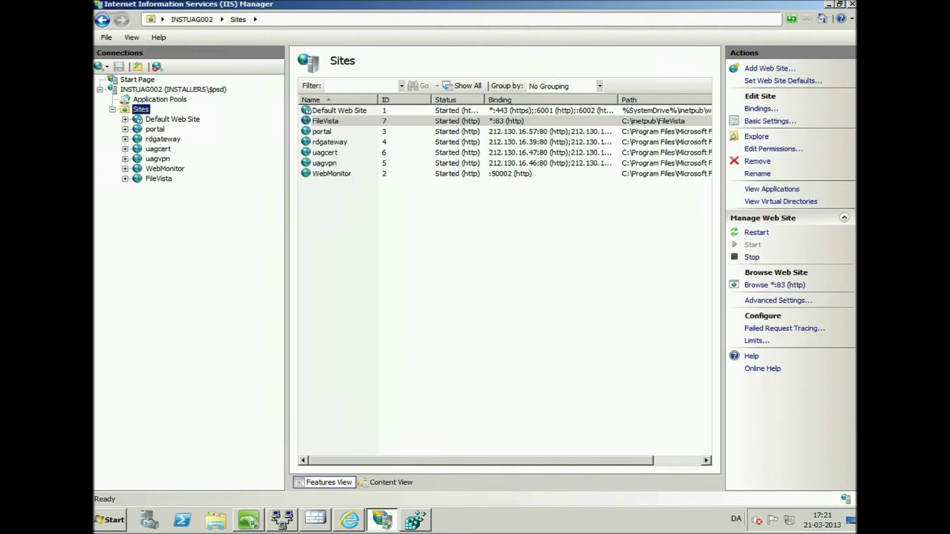
Open the new FileVista site and browse it on port 83
{"action": "left_click", "coordinate": [157, 178]}
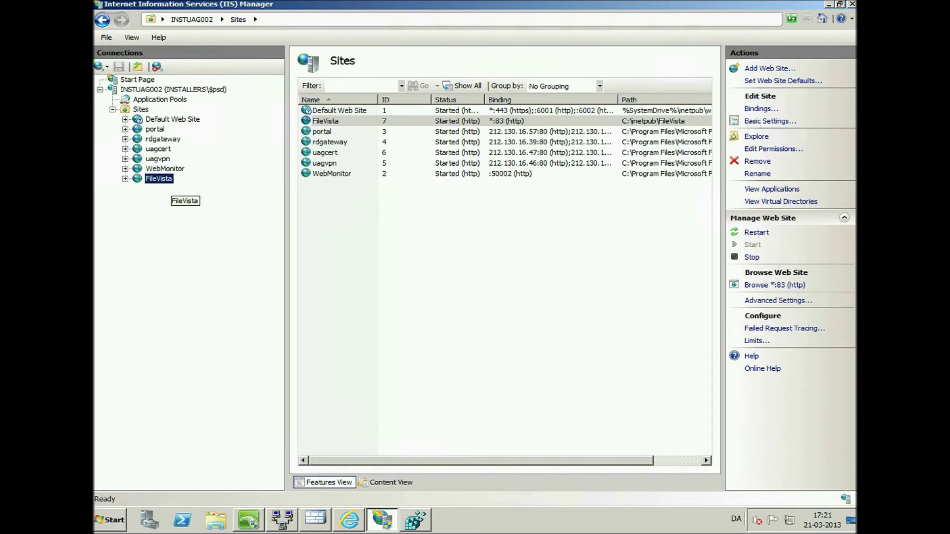
{"action": "right_click", "coordinate": [159, 178]}
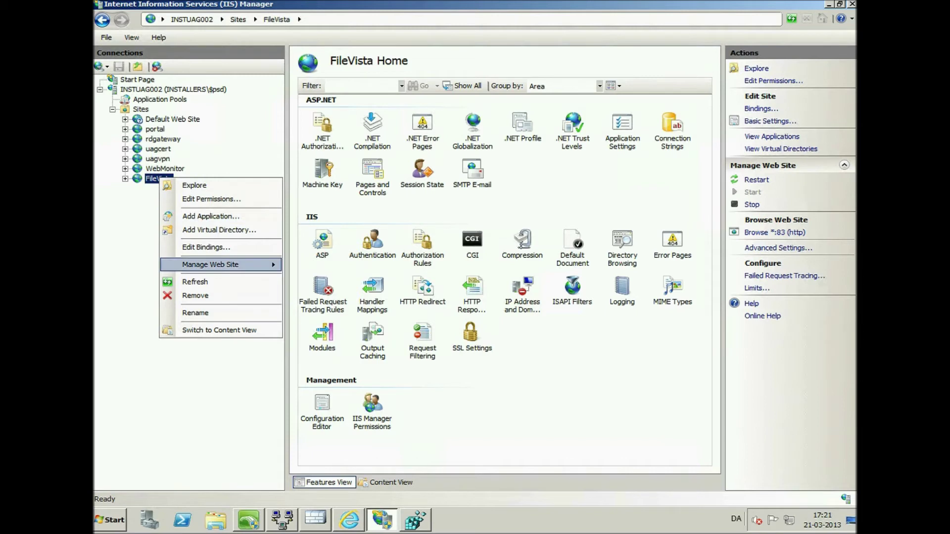
{"action": "key", "text": "Escape"}
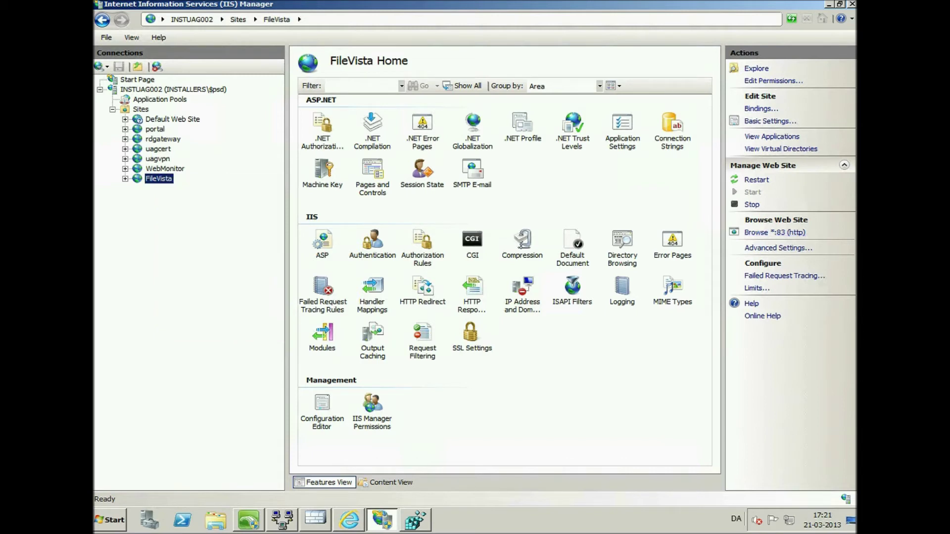
{"action": "left_click", "coordinate": [774, 233]}
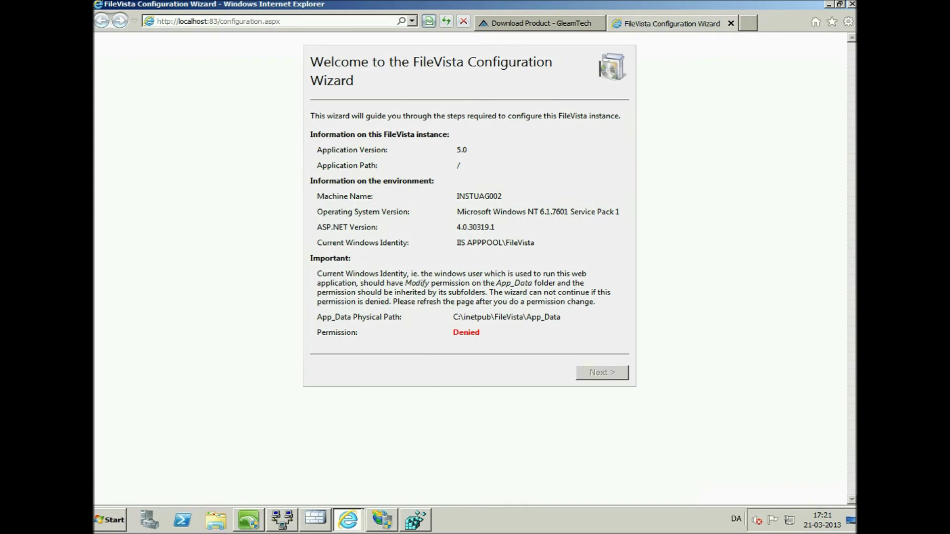
Highlight the wizard's identity details and the App_Data 'Permission: Denied' line
{"action": "mouse_move", "coordinate": [322, 333]}
{"action": "left_mouse_down"}
{"action": "mouse_move", "coordinate": [482, 334]}
{"action": "mouse_move", "coordinate": [316, 332]}
{"action": "left_mouse_up"}
{"action": "left_click", "coordinate": [490, 346]}
{"action": "left_click_drag", "start_coordinate": [317, 273], "coordinate": [482, 335]}
{"action": "left_click", "coordinate": [490, 347]}
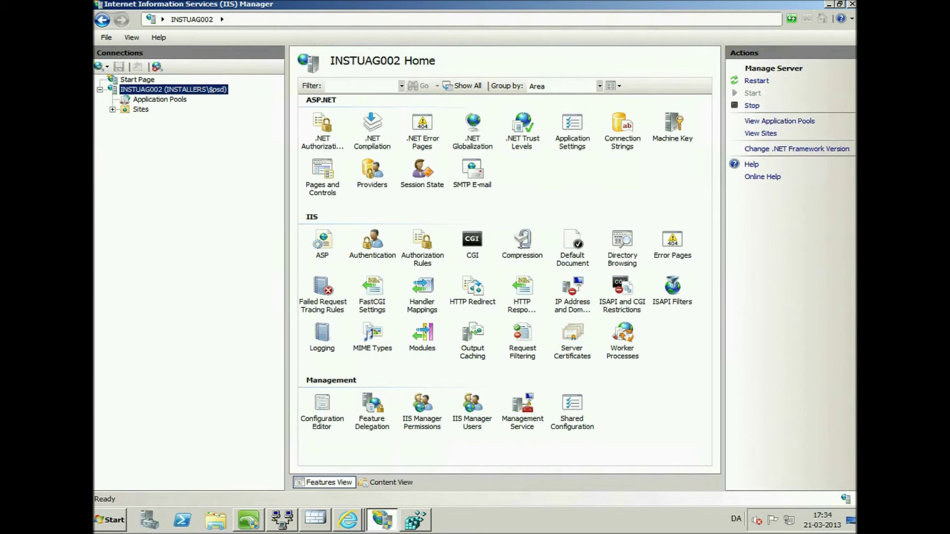
{"action": "left_click", "coordinate": [216, 519]}
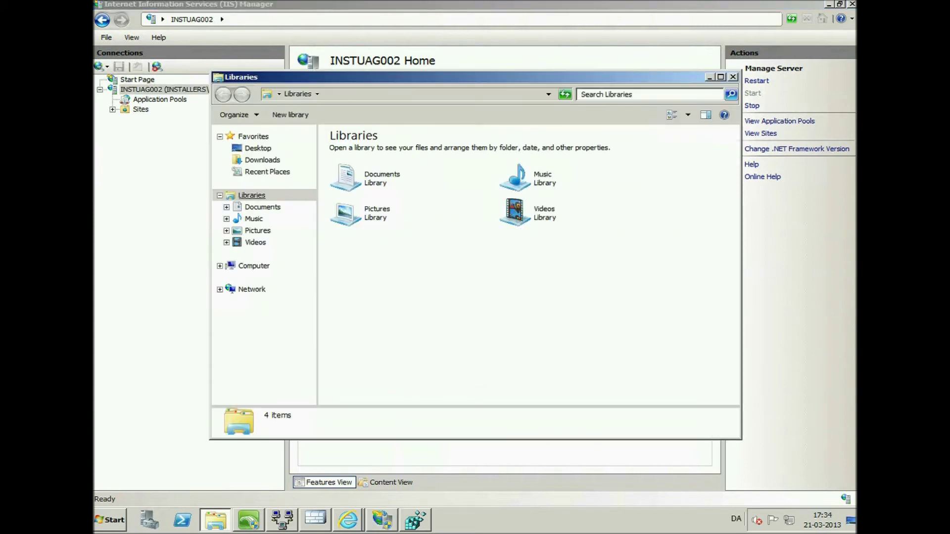
Browse Windows Explorer via Computer and SYSTEM (C:) to C:\inetpub\FileVista and its App_Data folder
{"action": "left_click", "coordinate": [257, 148]}
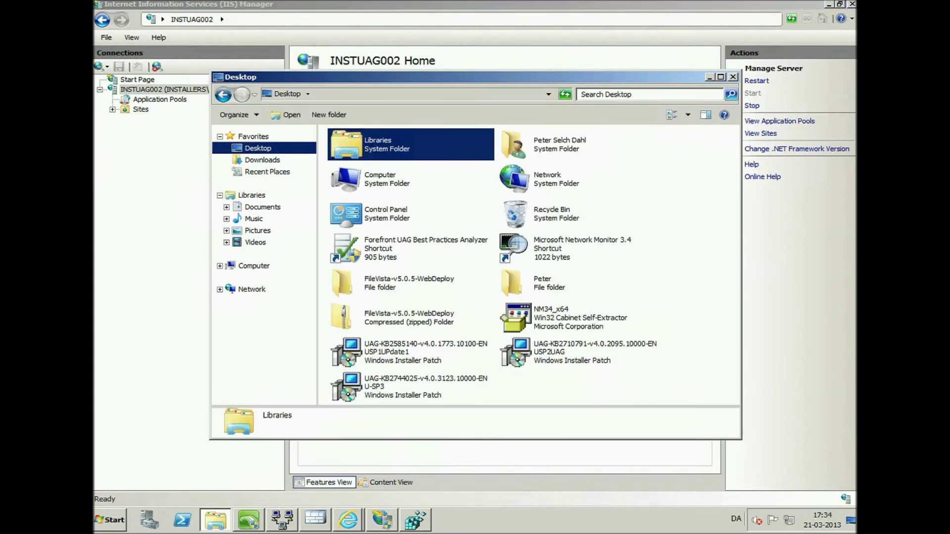
{"action": "left_click", "coordinate": [254, 265]}
{"action": "left_click", "coordinate": [356, 156]}
{"action": "double_click", "coordinate": [356, 156]}
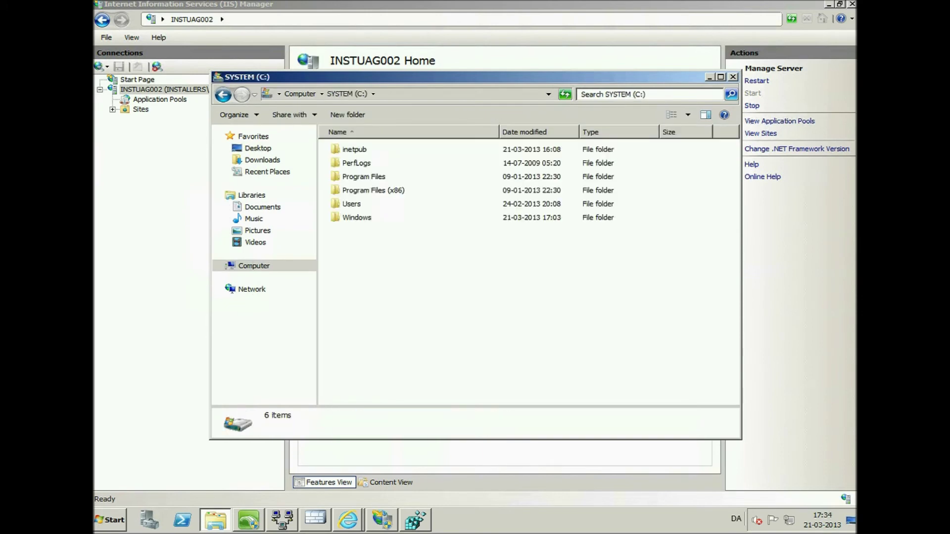
{"action": "left_click", "coordinate": [355, 149]}
{"action": "double_click", "coordinate": [354, 149]}
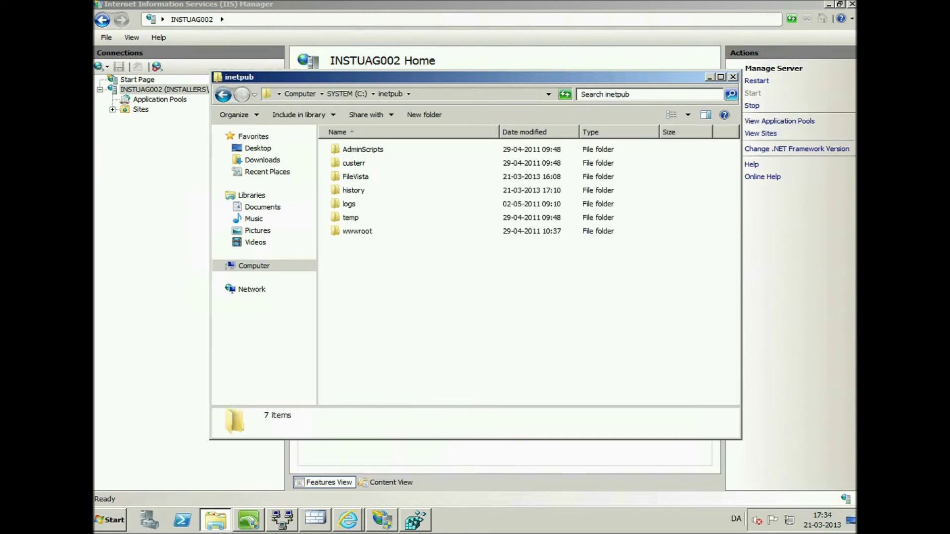
{"action": "left_click", "coordinate": [355, 176]}
{"action": "double_click", "coordinate": [355, 176]}
{"action": "right_click", "coordinate": [361, 150]}
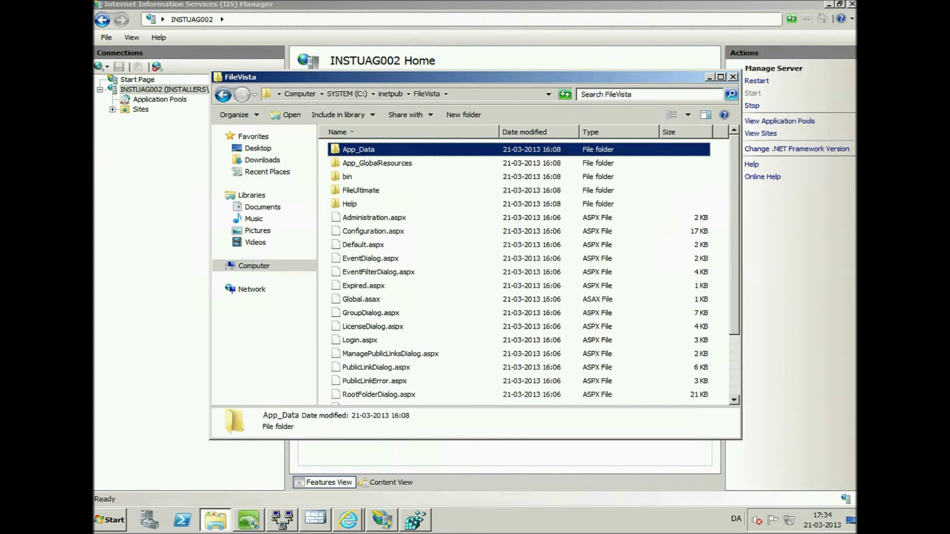
Add the local IIS_IUSRS group to App_Data's security permissions
{"action": "left_click", "coordinate": [392, 302]}
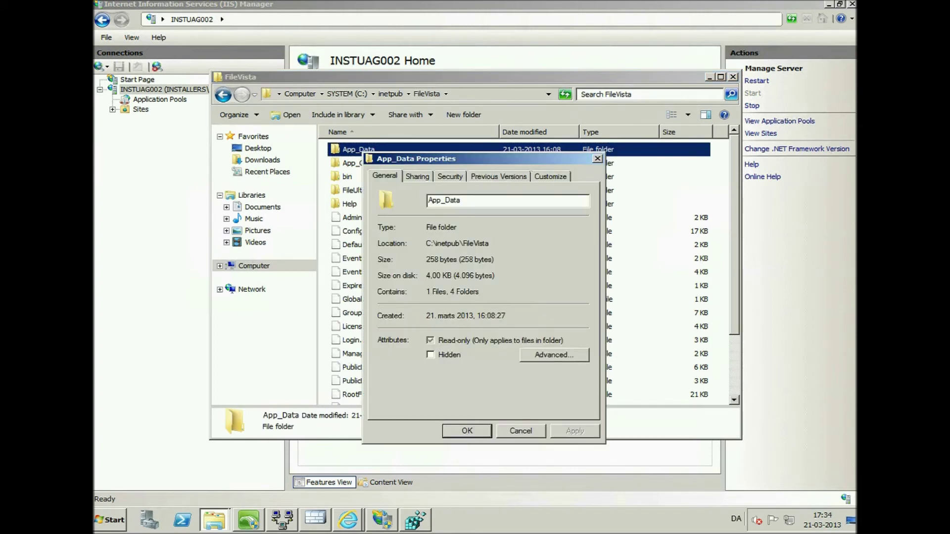
{"action": "left_click", "coordinate": [449, 175]}
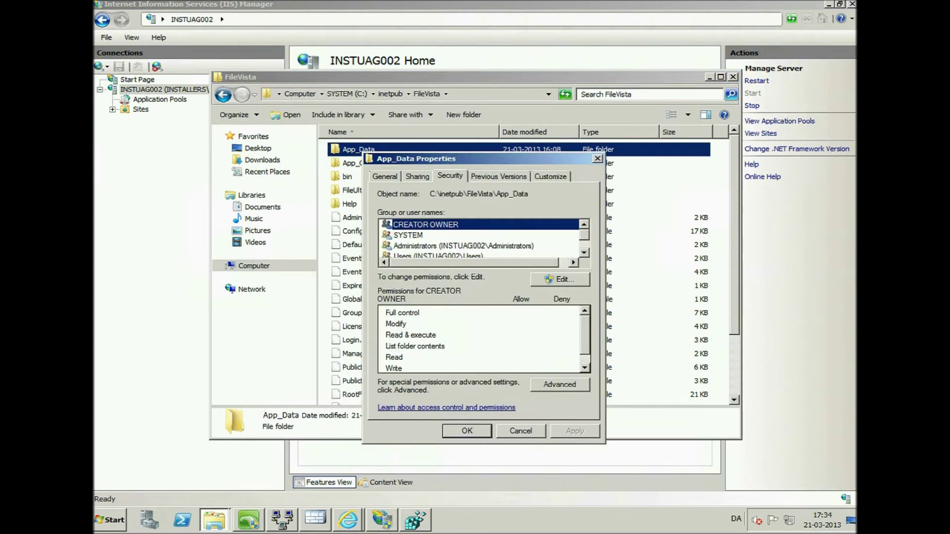
{"action": "left_click", "coordinate": [559, 279]}
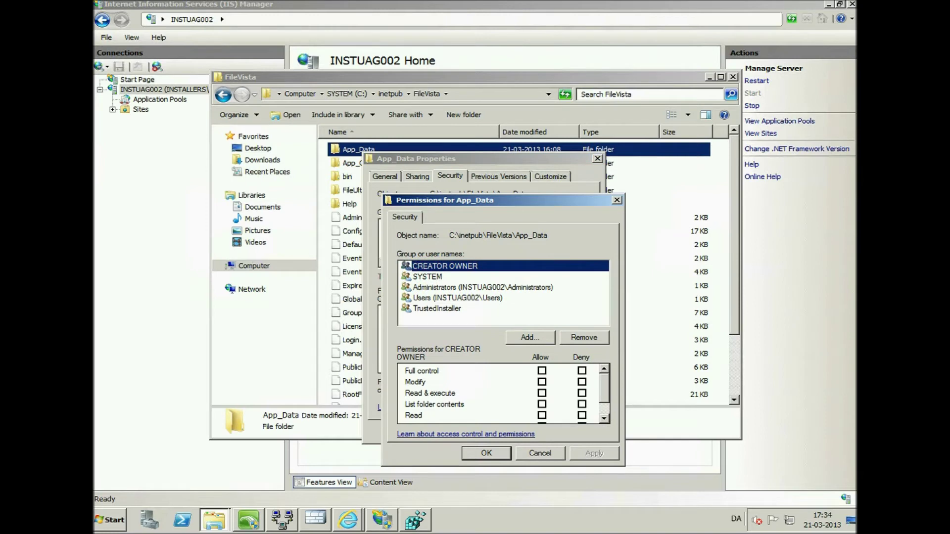
{"action": "key", "text": "alt+d"}
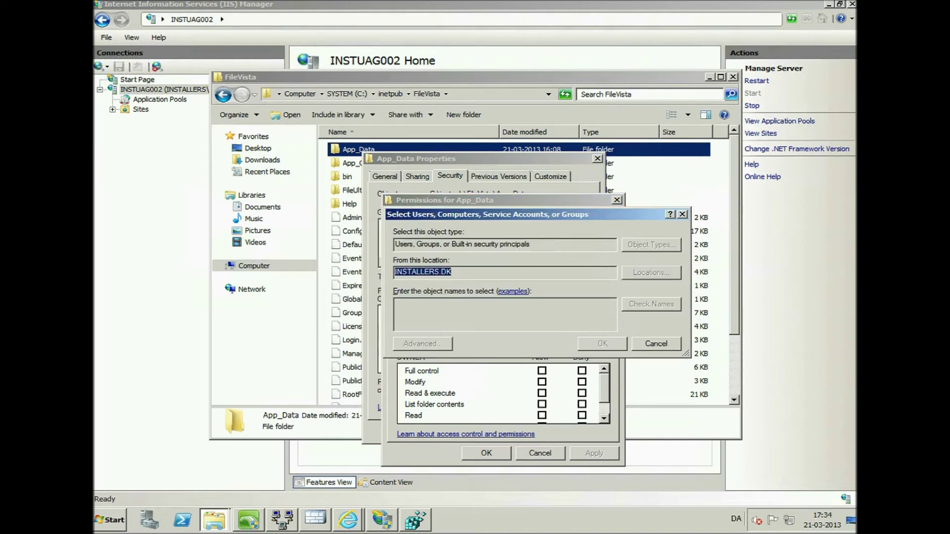
{"action": "key", "text": "alt+l"}
{"action": "key", "text": "Return"}
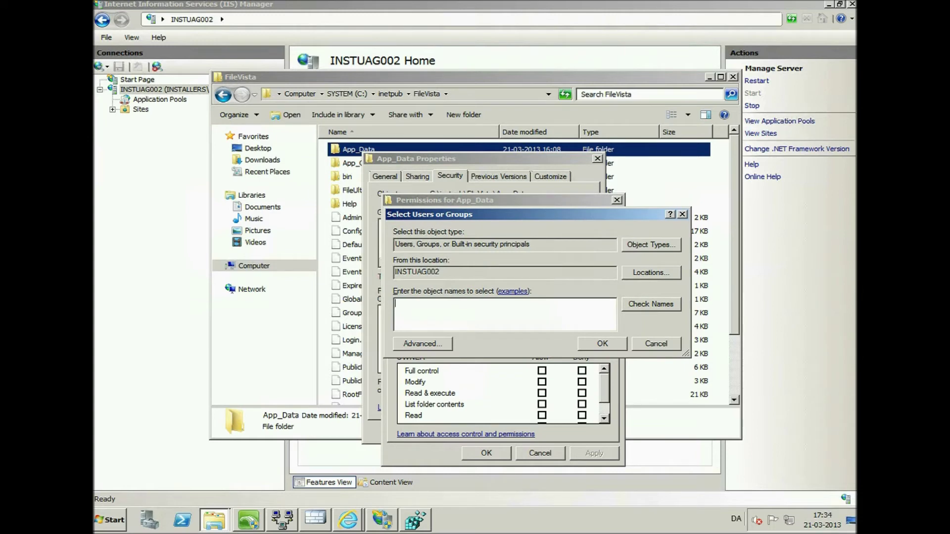
{"action": "key", "text": "alt+a"}
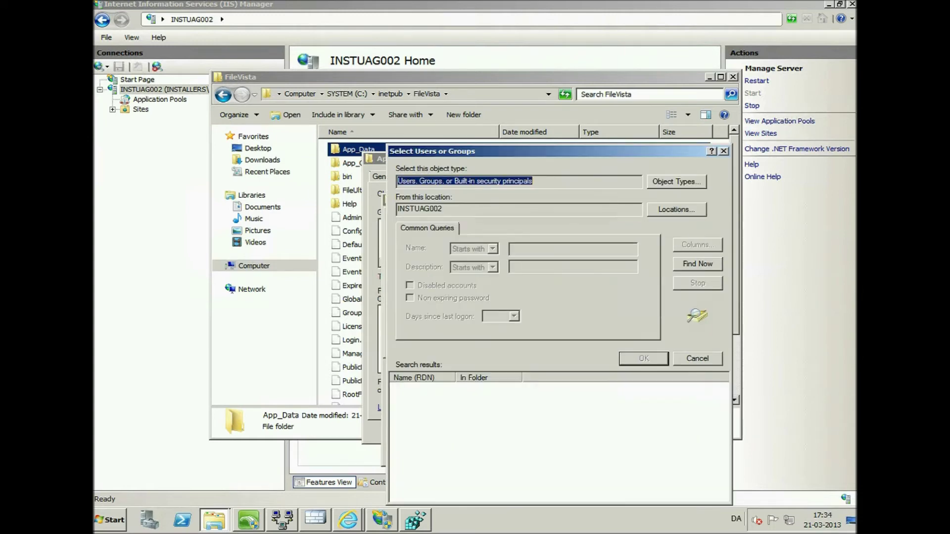
{"action": "key", "text": "alt+n"}
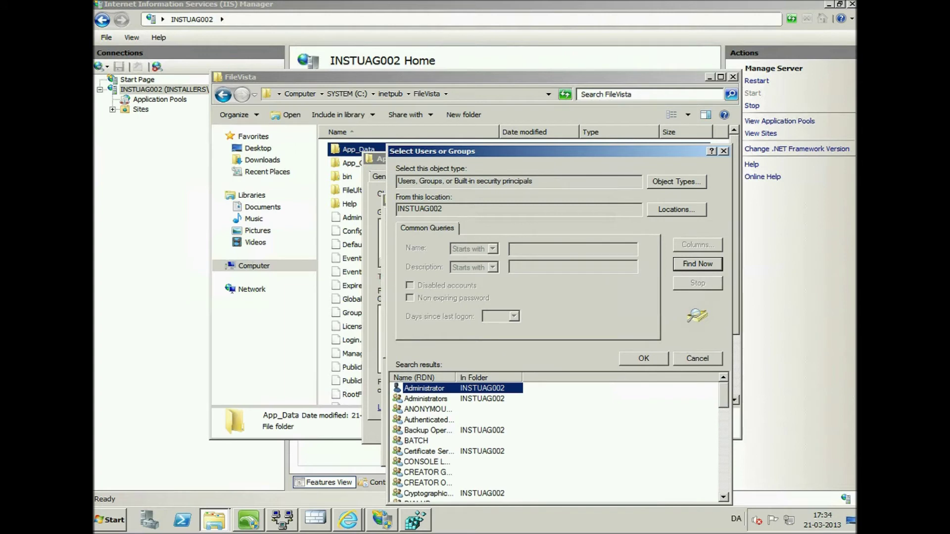
{"action": "left_click", "coordinate": [426, 451]}
{"action": "scroll", "coordinate": [554, 441], "scroll_direction": "down", "scroll_amount": 3}
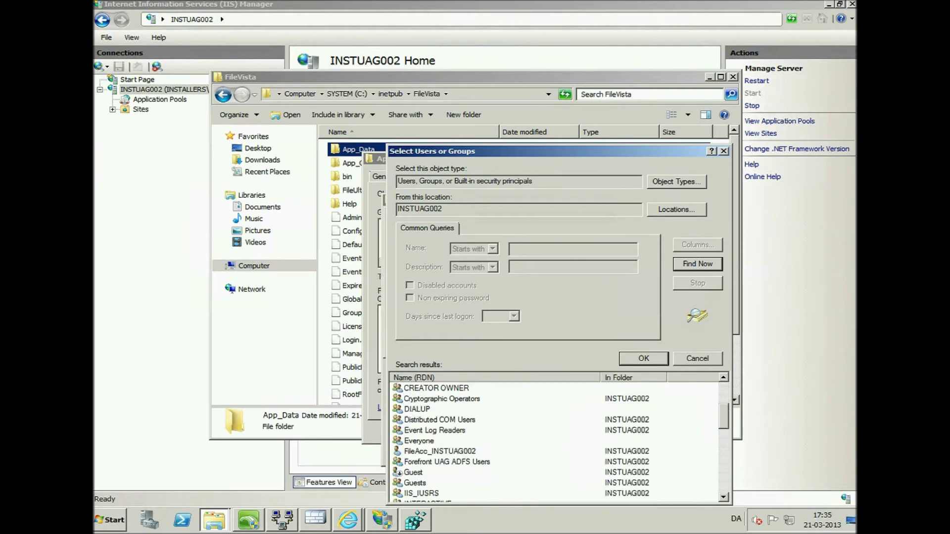
{"action": "scroll", "coordinate": [554, 440], "scroll_direction": "down", "scroll_amount": 1}
{"action": "left_click", "coordinate": [421, 461]}
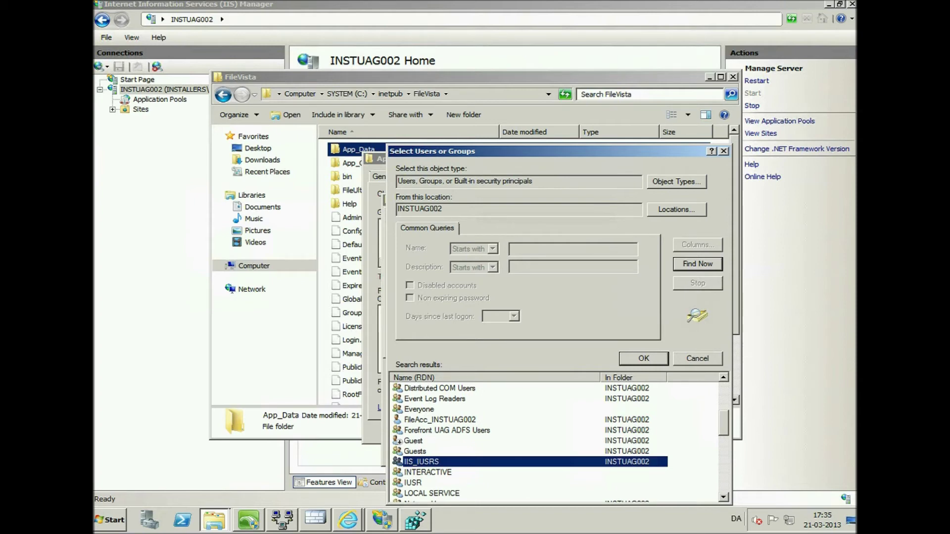
{"action": "key", "text": "Return"}
{"action": "key", "text": "Return"}
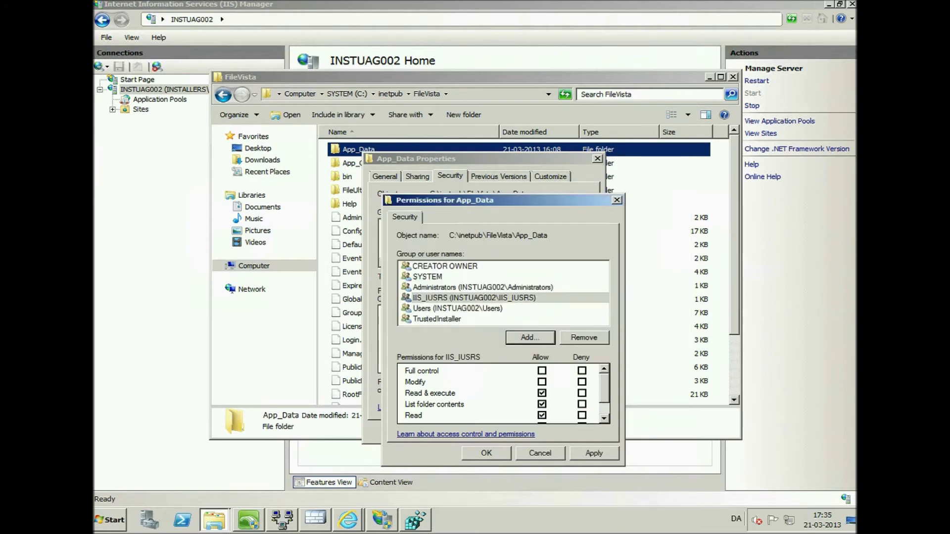
Allow Modify for IIS_IUSRS and replace all child object permissions under App_Data
{"action": "left_click", "coordinate": [541, 382]}
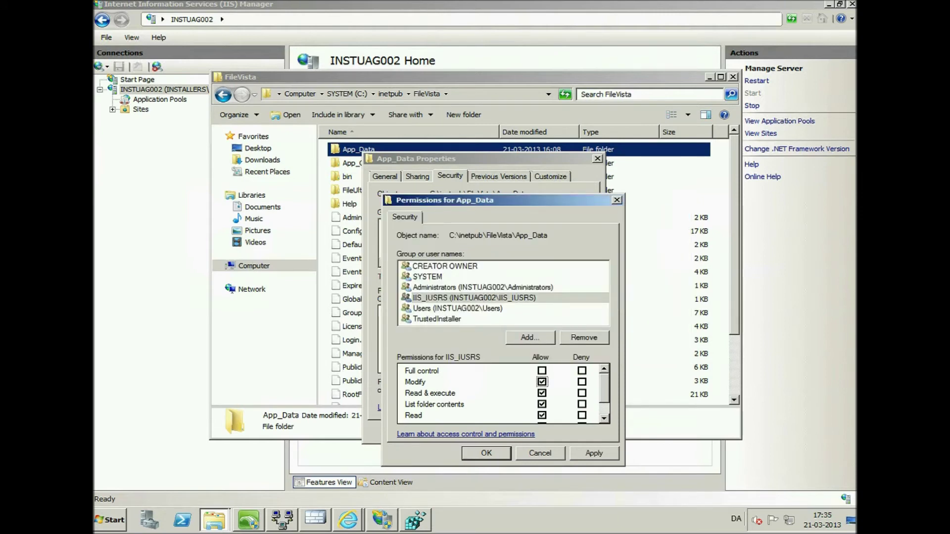
{"action": "key", "text": "alt+a"}
{"action": "key", "text": "Return"}
{"action": "key", "text": "alt+v"}
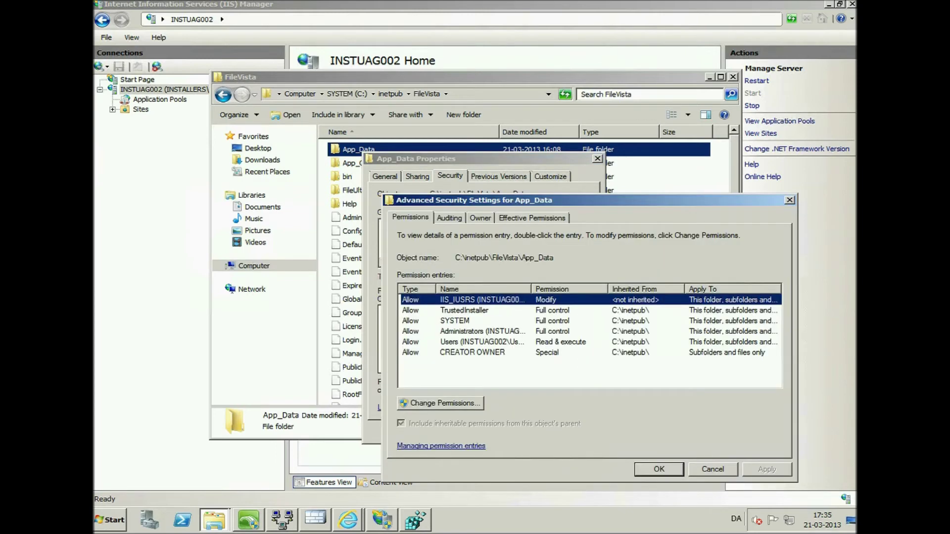
{"action": "key", "text": "alt+c"}
{"action": "key", "text": "alt+p"}
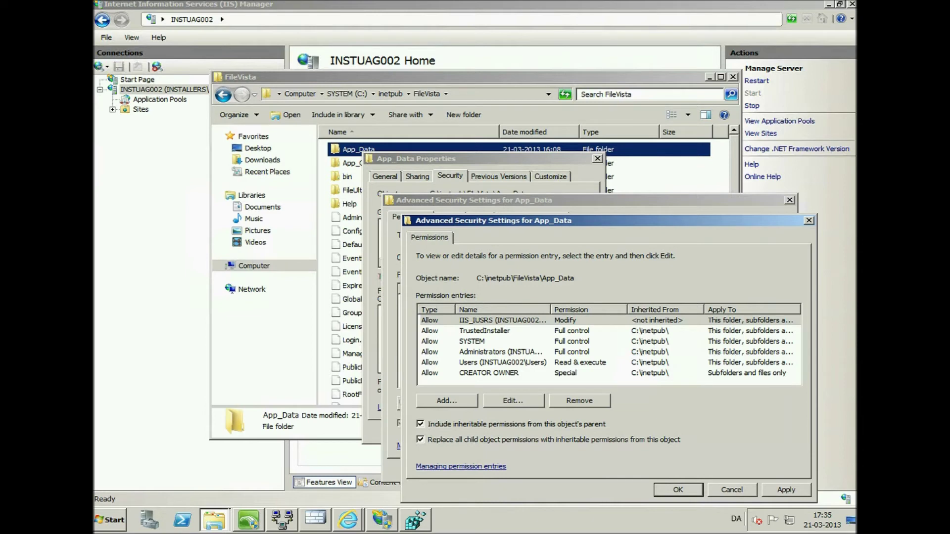
{"action": "key", "text": "Return"}
{"action": "key", "text": "Return"}
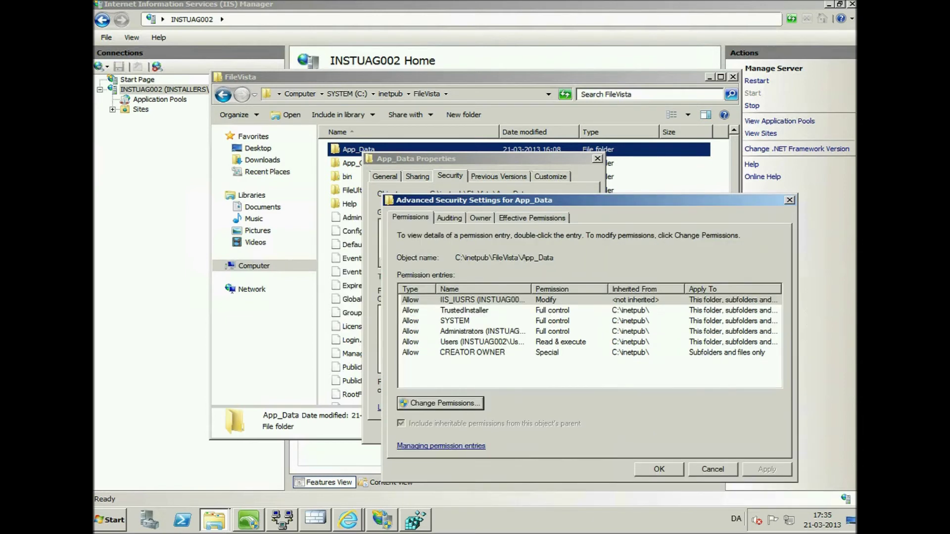
{"action": "key", "text": "Return"}
{"action": "key", "text": "Return"}
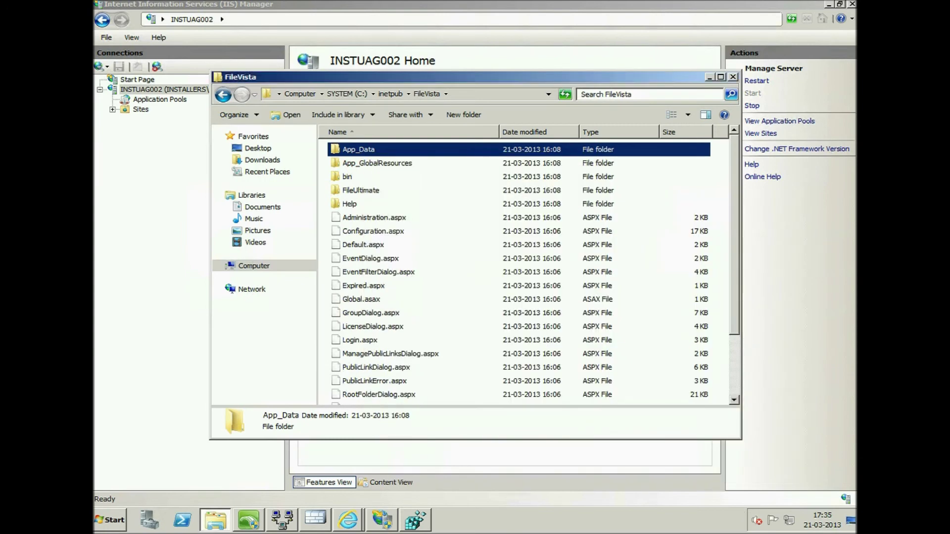
{"action": "key", "text": "alt+F4"}
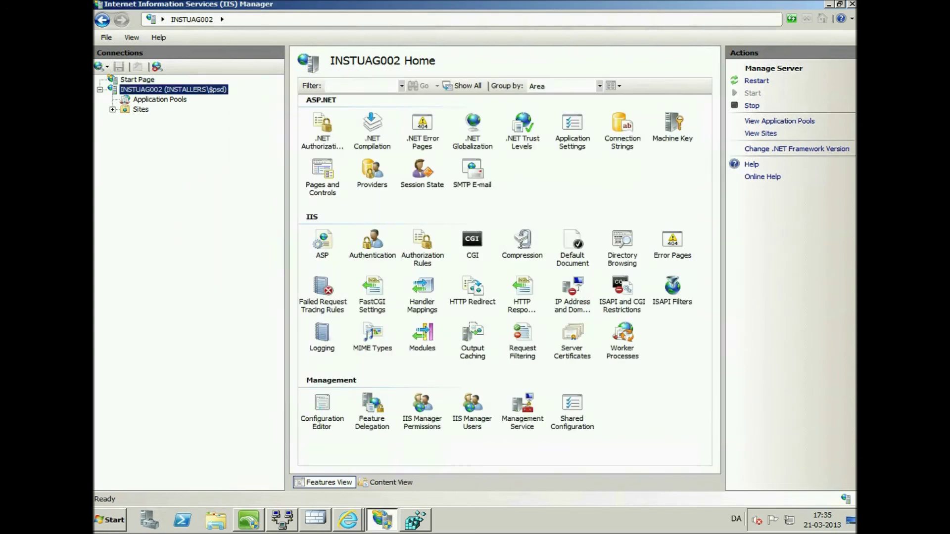
{"action": "key", "text": "alt+Tab"}
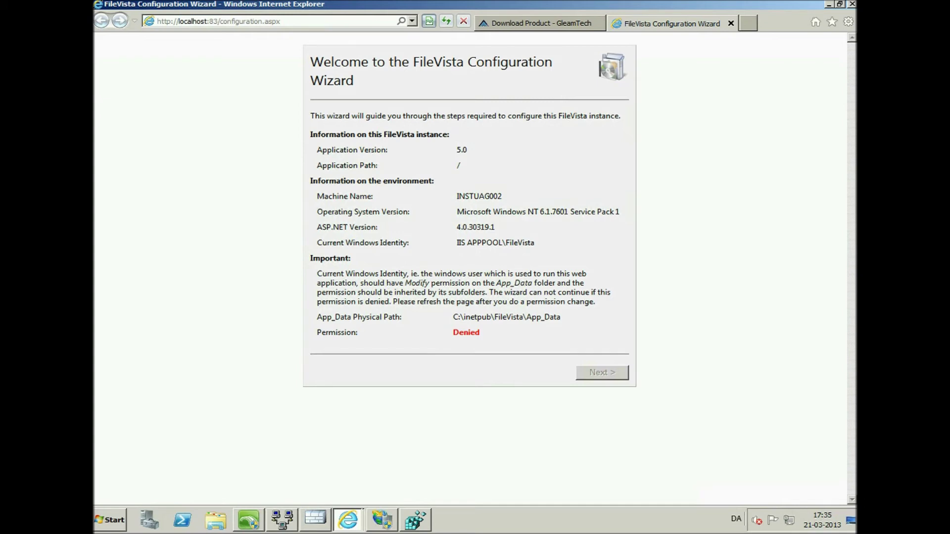
Recheck App_Data permission, keep the default VistaDB database and pass the connection test
{"action": "key", "text": "F5"}
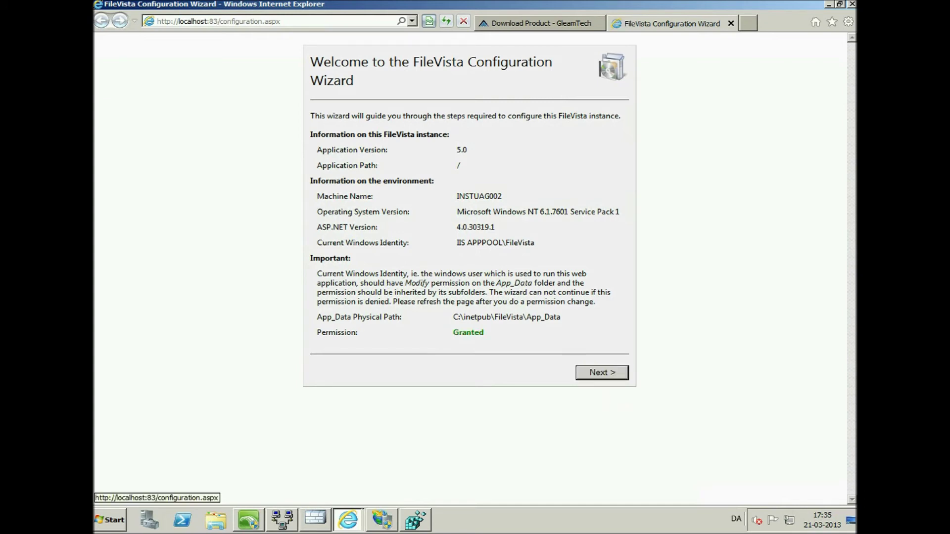
{"action": "key", "text": "Return"}
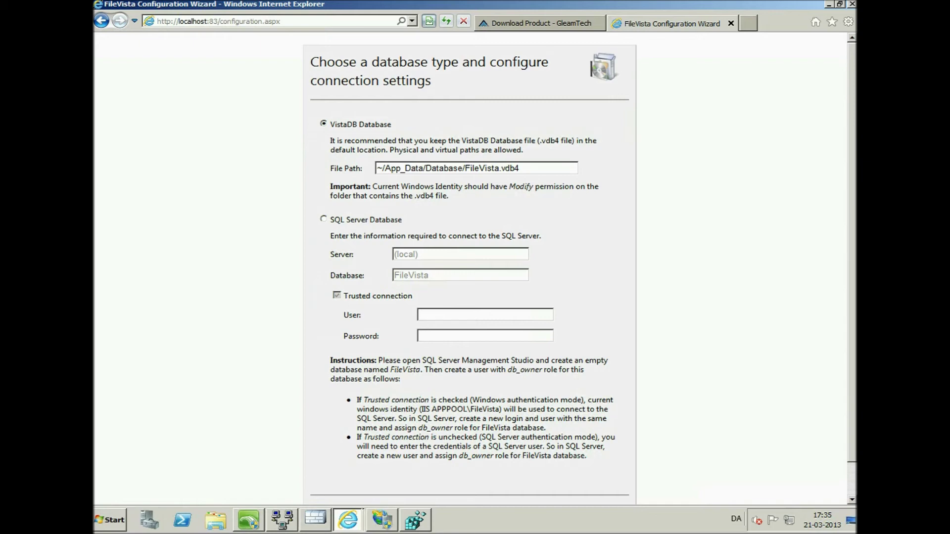
{"action": "scroll", "coordinate": [469, 267], "scroll_direction": "down", "scroll_amount": 2}
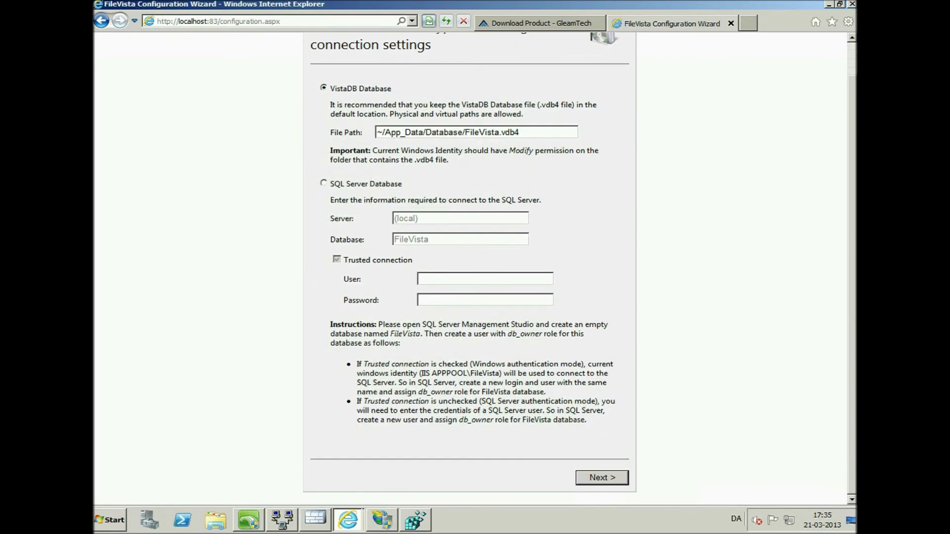
{"action": "left_click", "coordinate": [602, 477]}
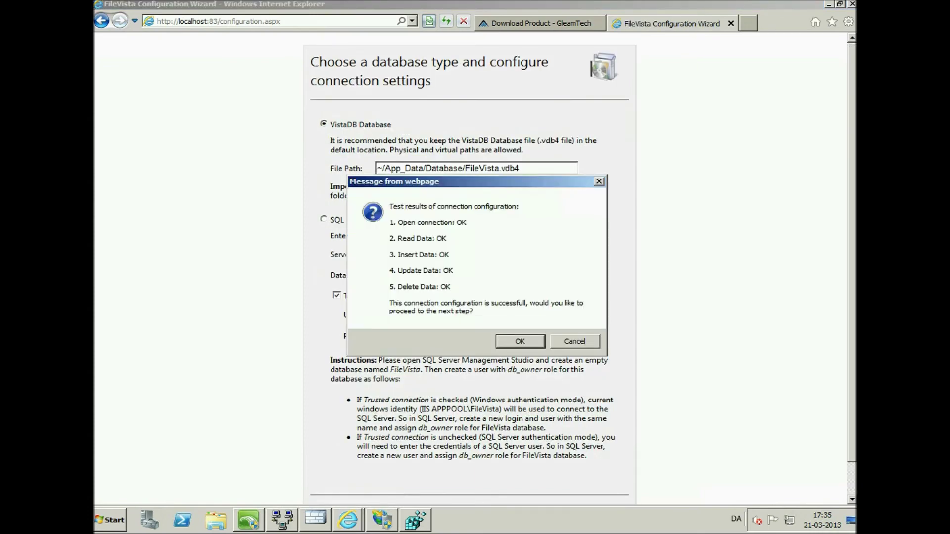
{"action": "key", "text": "Return"}
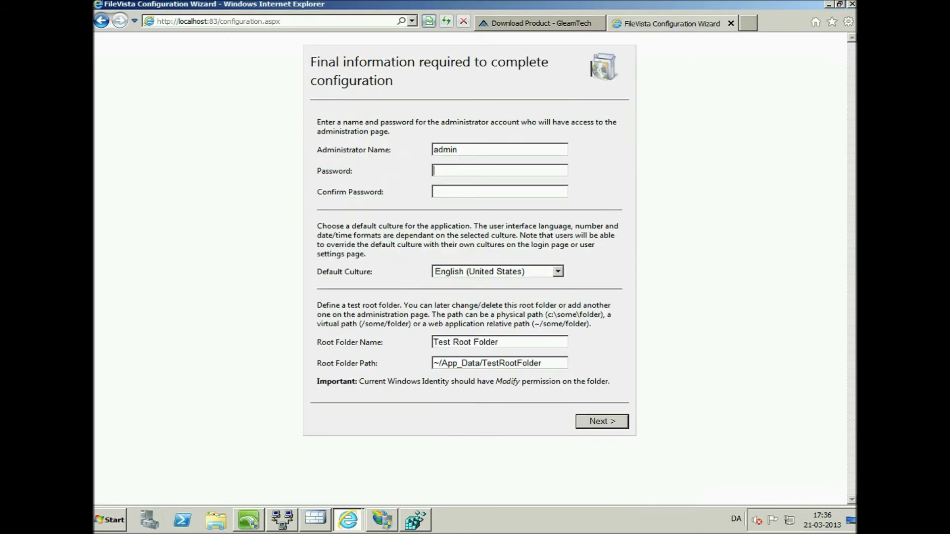
Set the administrator account password, complete the configuration wizard and launch FileVista
{"action": "type", "text": "********************"}
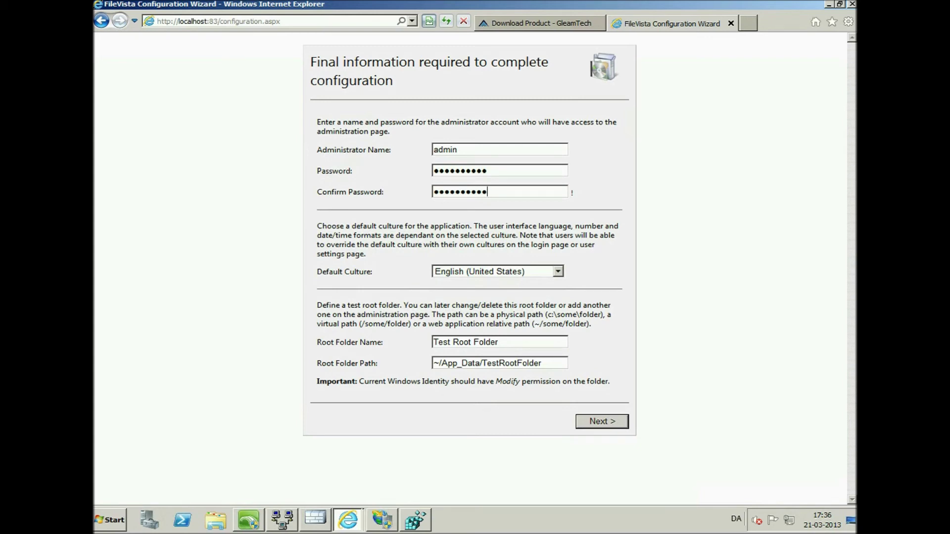
{"action": "key", "text": "Return"}
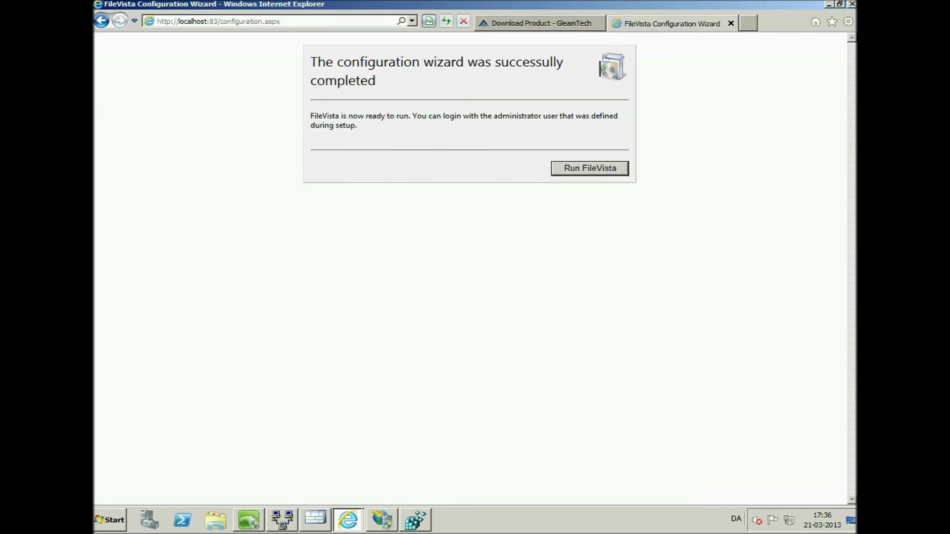
{"action": "key", "text": "Return"}
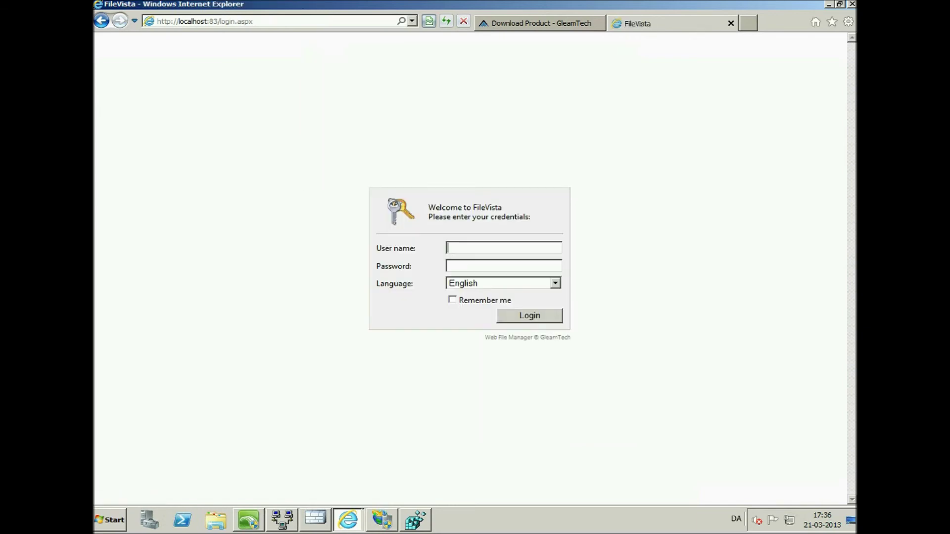
Sign in to FileVista as admin with the account password and Remember me ticked
{"action": "type", "text": "admin"}
{"action": "key", "text": "Tab"}
{"action": "type", "text": "a•••••••••"}
{"action": "key", "text": "Tab"}
{"action": "key", "text": "space"}
{"action": "key", "text": "Tab"}
{"action": "key", "text": "Return"}
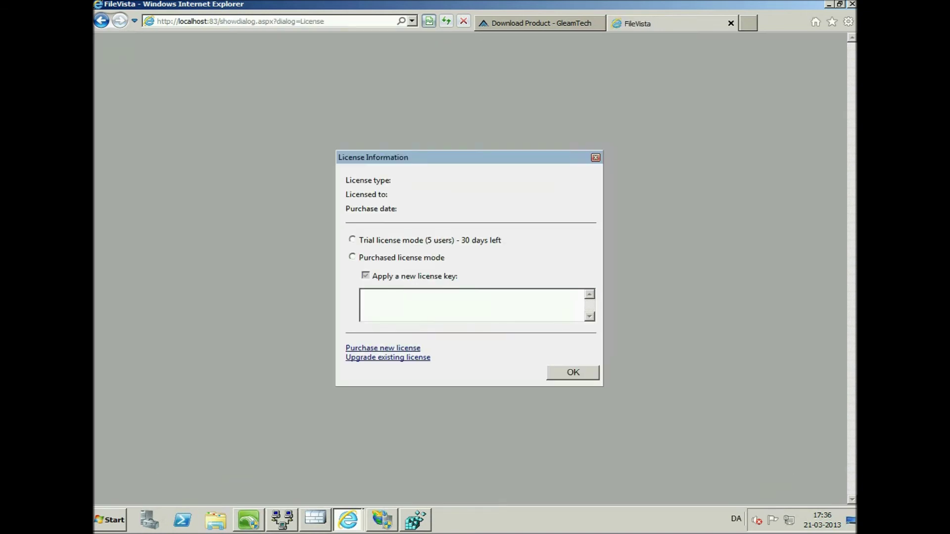
Choose the Trial licence mode and switch to the Forefront UAG management console
{"action": "left_click", "coordinate": [352, 240]}
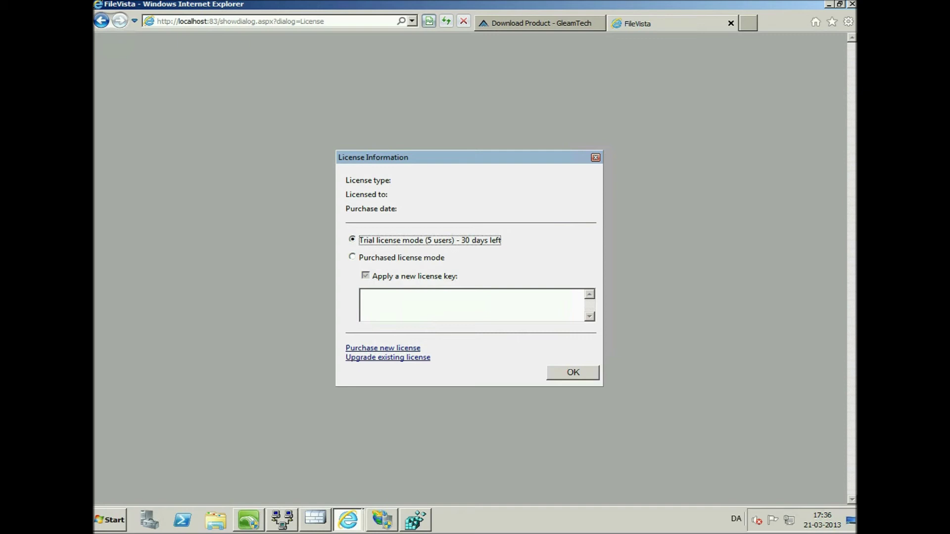
{"action": "key", "text": "Return"}
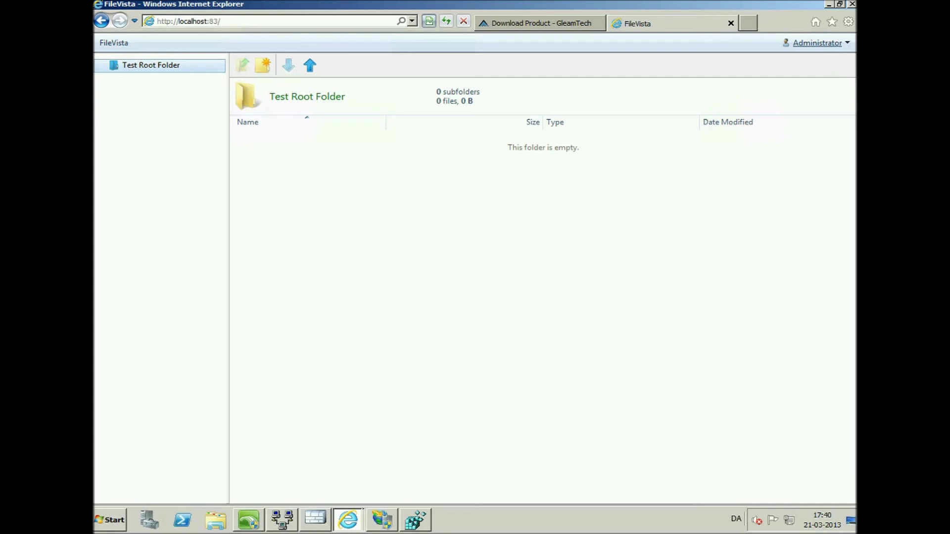
{"action": "key", "text": "alt+Tab"}
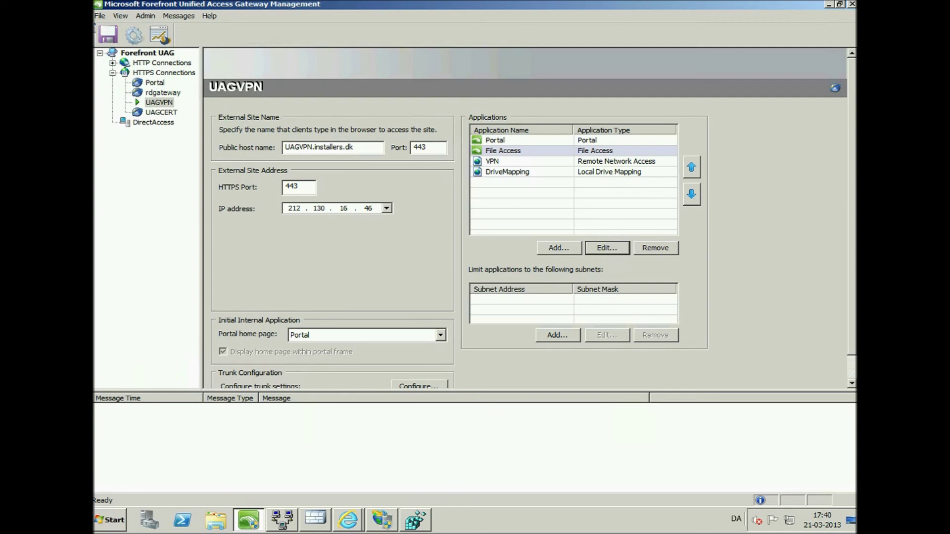
On the UAGVPN trunk, add a Web: Other Web Application (portal hostname) application
{"action": "left_click", "coordinate": [159, 102]}
{"action": "key", "text": "Tab"}
{"action": "key", "text": "shift+Tab"}
{"action": "key", "text": "Return"}
{"action": "key", "text": "Return"}
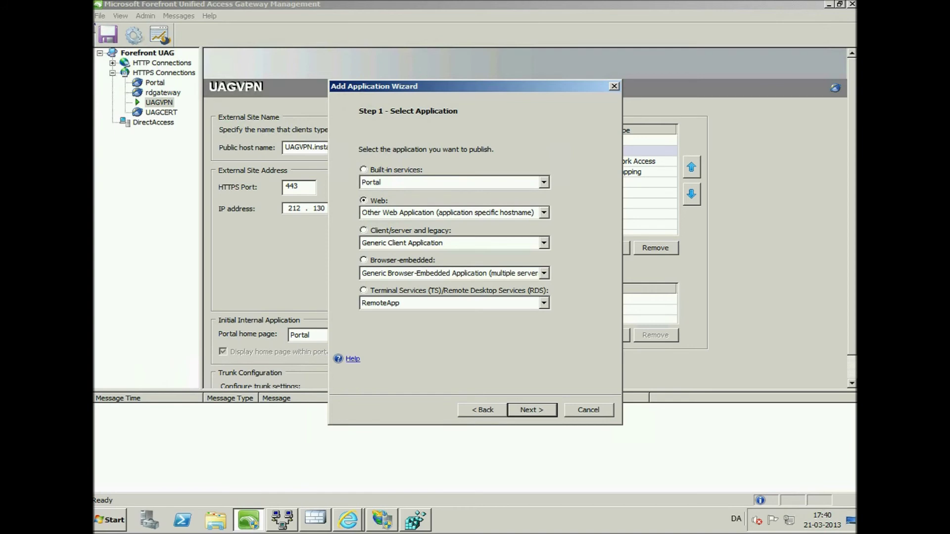
{"action": "key", "text": "alt+Down"}
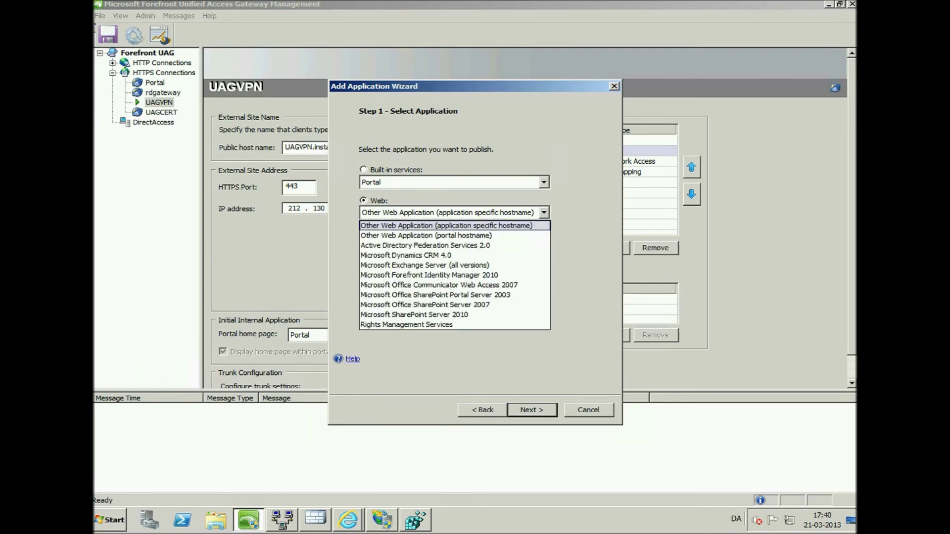
{"action": "key", "text": "Down"}
{"action": "key", "text": "Up"}
{"action": "key", "text": "Down"}
{"action": "key", "text": "Return"}
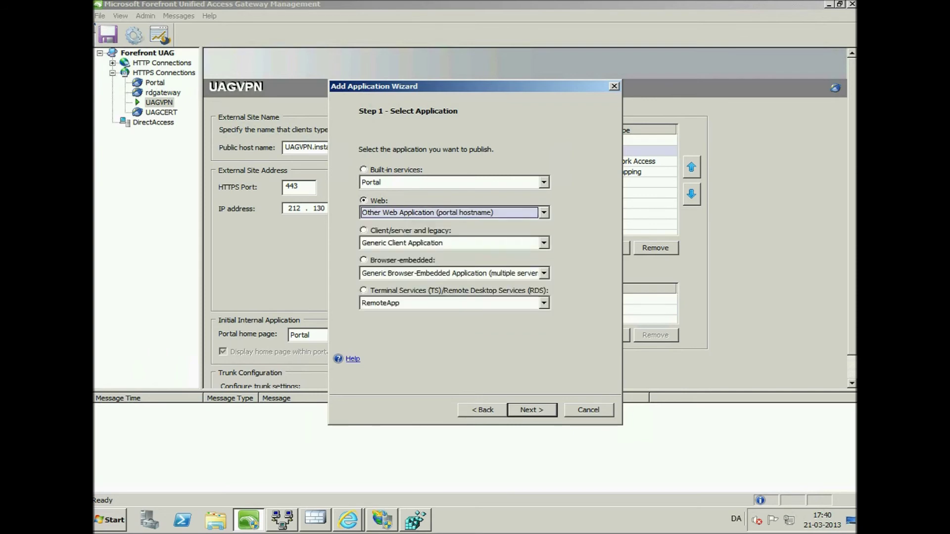
{"action": "key", "text": "Return"}
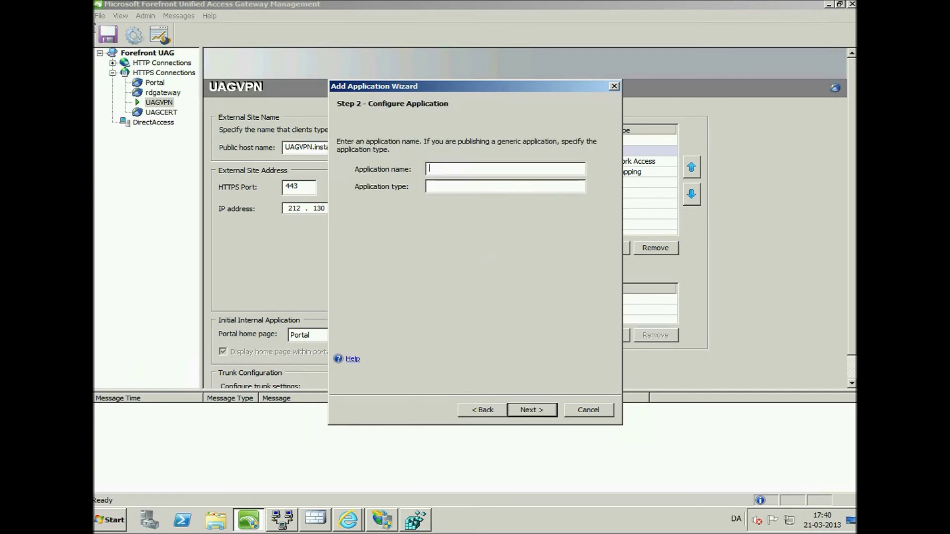
Name the application FileVista with type FileVista and keep default endpoint policies
{"action": "type", "text": "FileVista"}
{"action": "key", "text": "Return"}
{"action": "key", "text": "Return"}
{"action": "key", "text": "shift+Home"}
{"action": "key", "text": "ctrl+c"}
{"action": "key", "text": "Tab"}
{"action": "key", "text": "ctrl+v"}
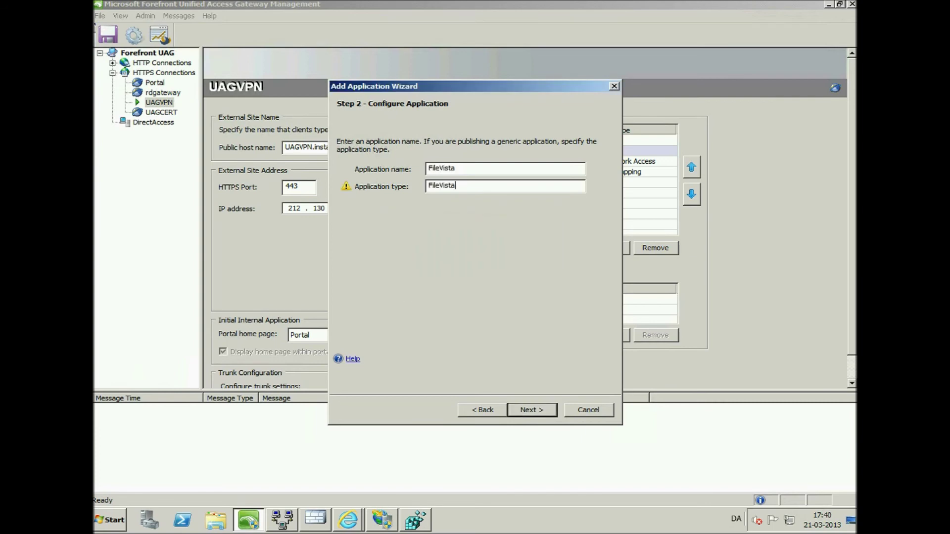
{"action": "key", "text": "Return"}
{"action": "key", "text": "Return"}
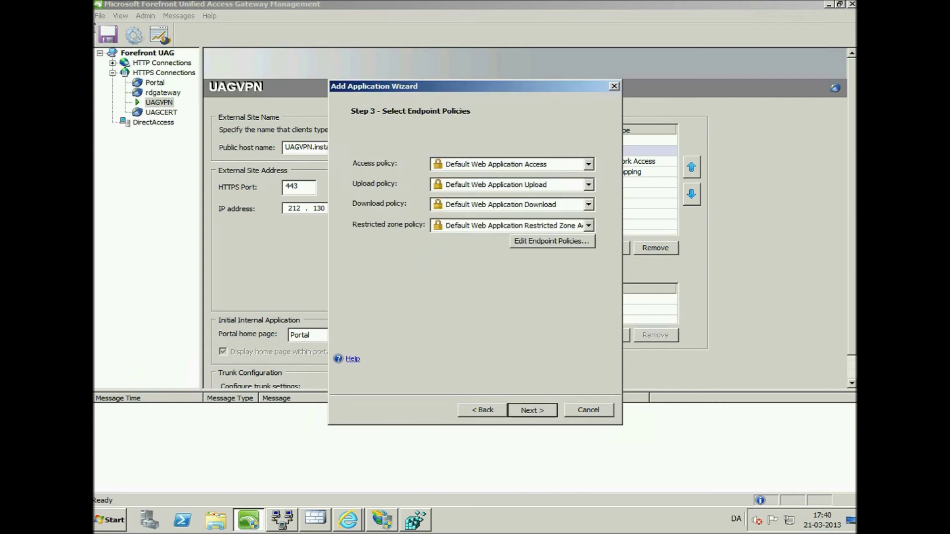
{"action": "key", "text": "Return"}
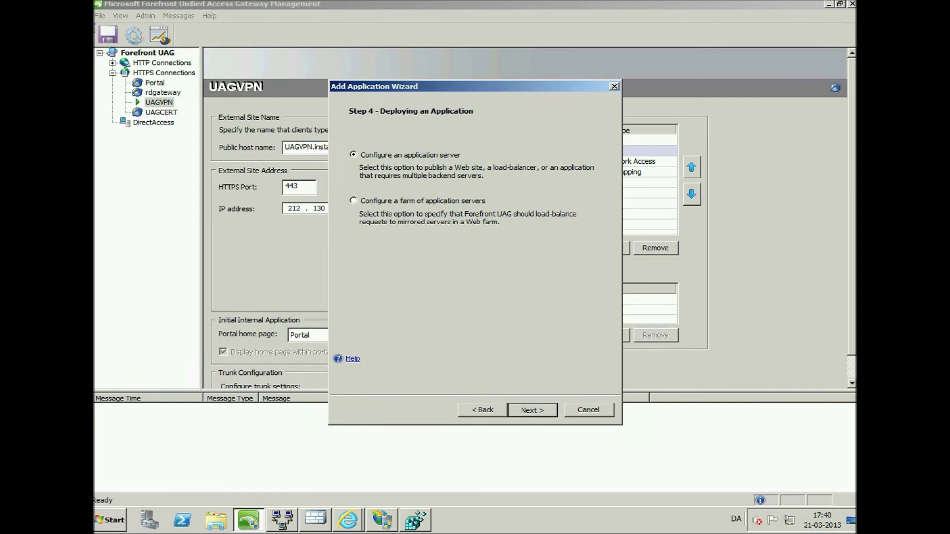
Point it at web server localhost on HTTP port 83 with the HTTPS port cleared
{"action": "left_click", "coordinate": [418, 163]}
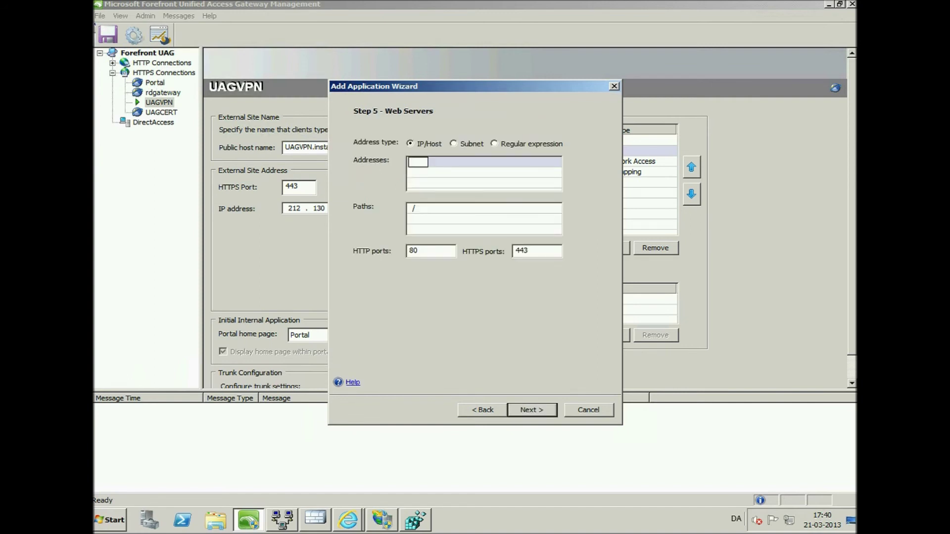
{"action": "type", "text": "localhost"}
{"action": "left_click", "coordinate": [413, 207]}
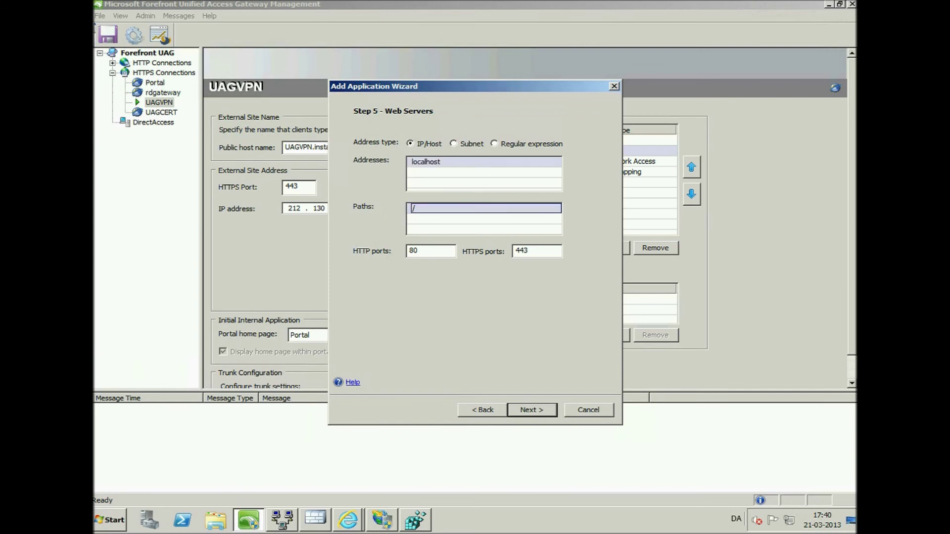
{"action": "key", "text": "Tab"}
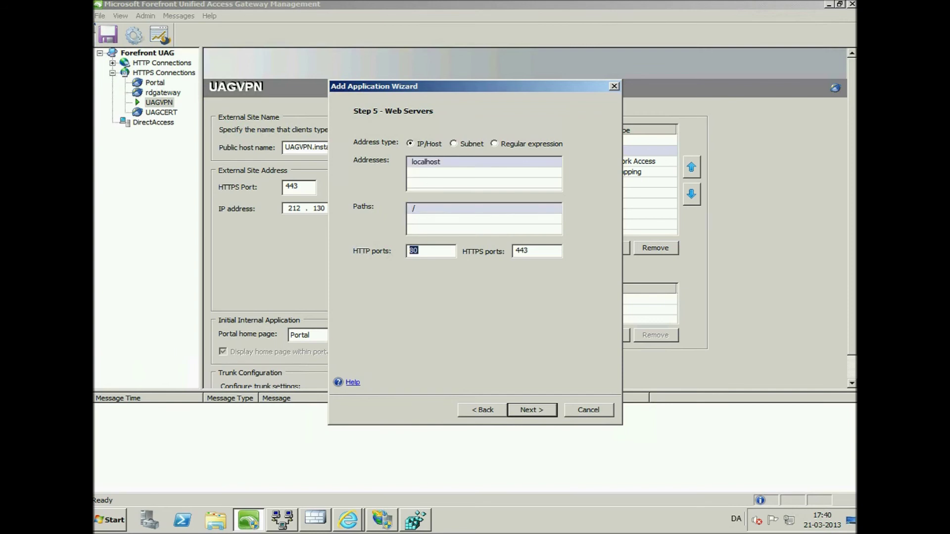
{"action": "type", "text": "83"}
{"action": "key", "text": "Tab"}
{"action": "key", "text": "BackSpace"}
{"action": "key", "text": "Return"}
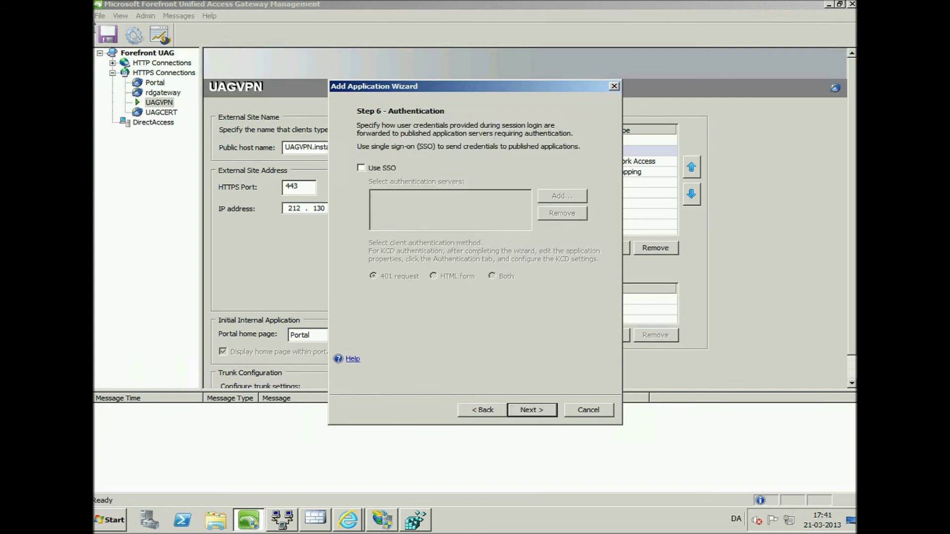
Keep single sign-on off and default portal link and authorization, finish, then activate the configuration
{"action": "key", "text": "space"}
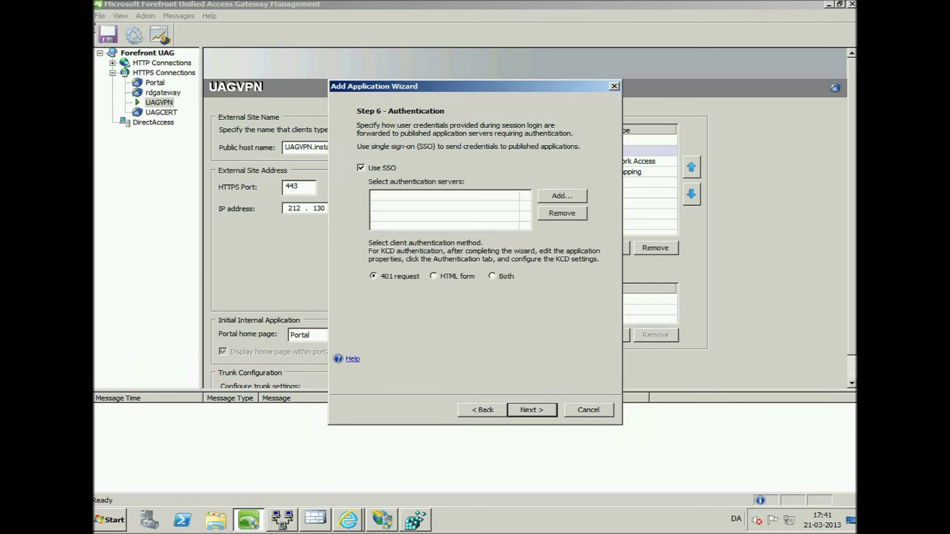
{"action": "key", "text": "space"}
{"action": "key", "text": "Return"}
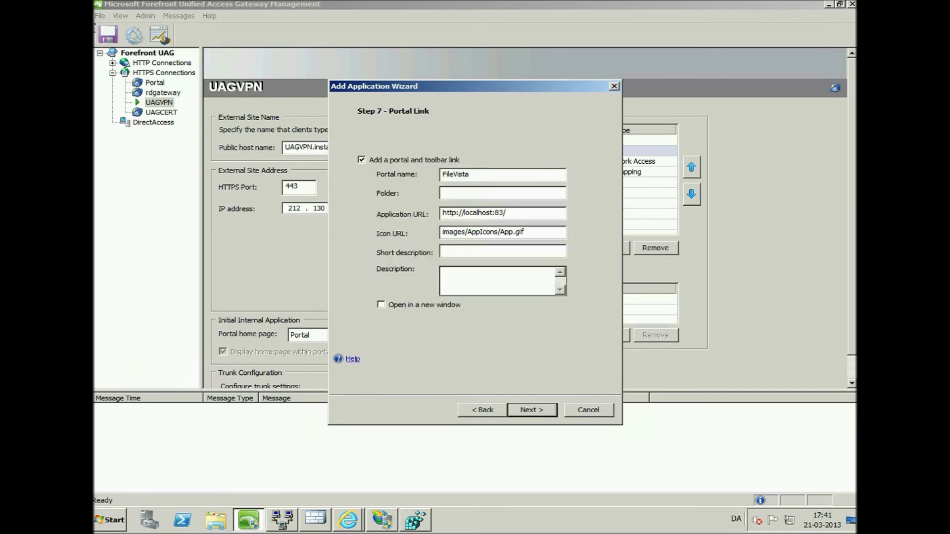
{"action": "key", "text": "Return"}
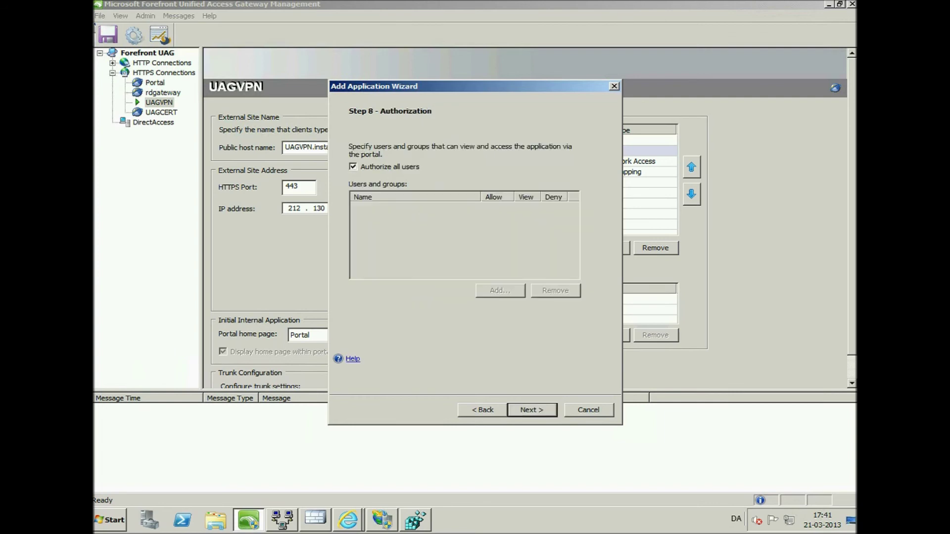
{"action": "key", "text": "Return"}
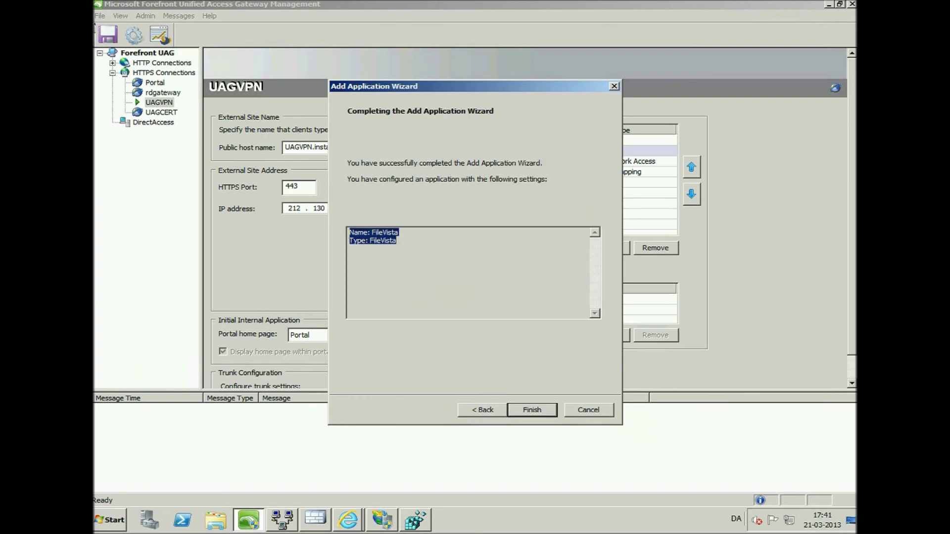
{"action": "key", "text": "Return"}
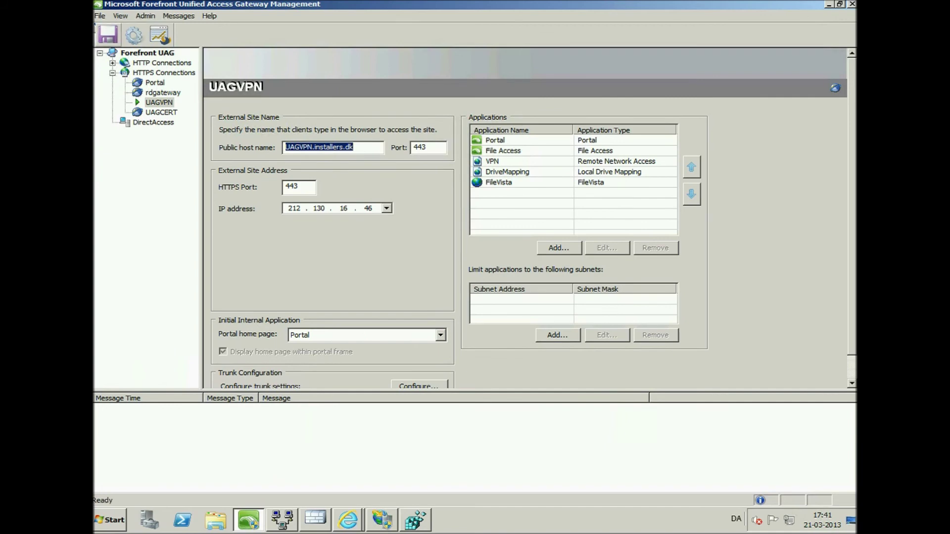
{"action": "key", "text": "ctrl+shift+a"}
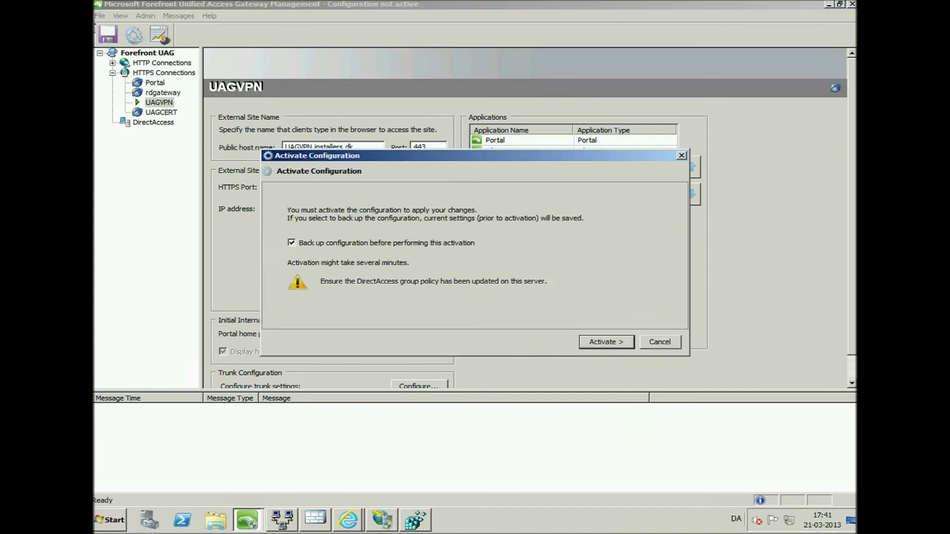
{"action": "key", "text": "Return"}
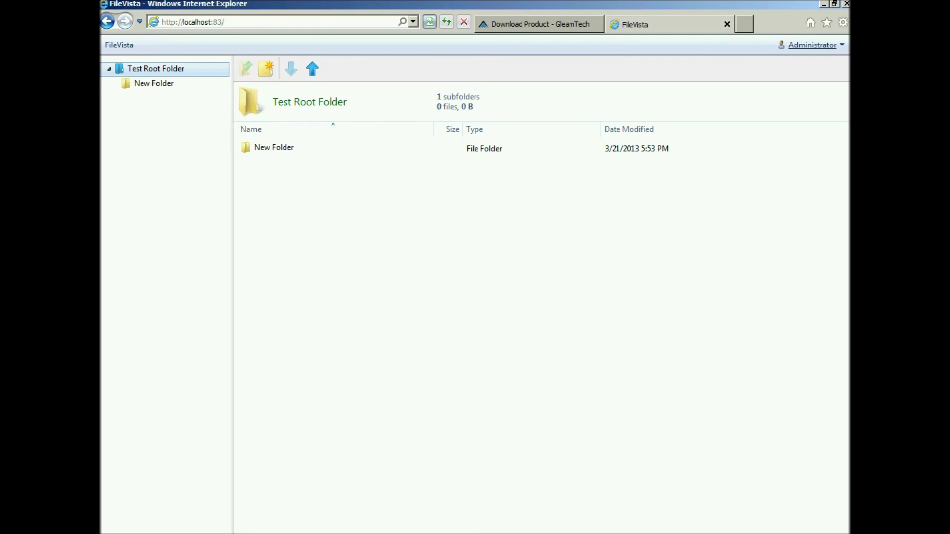
Open FileVista administration's Root Folders list and start a new root folder
{"action": "left_click", "coordinate": [812, 44]}
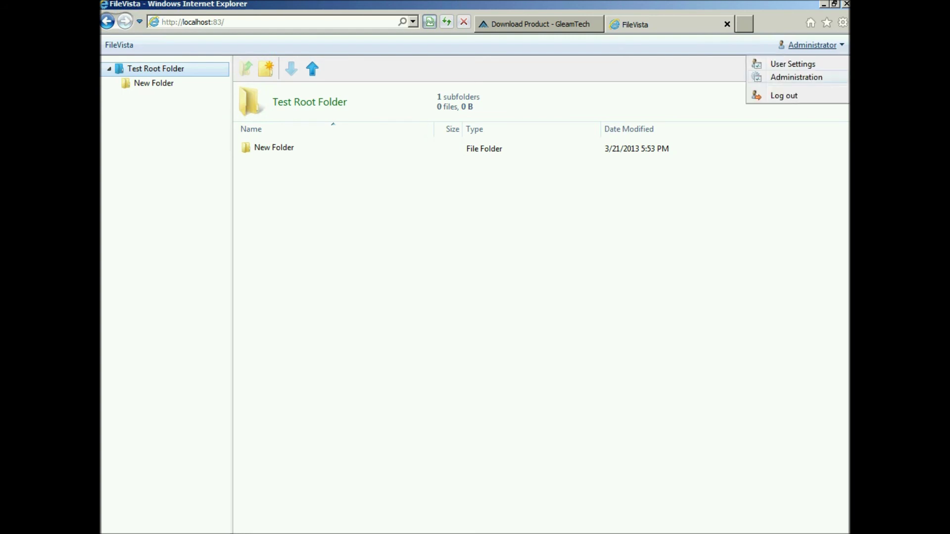
{"action": "left_click", "coordinate": [797, 76]}
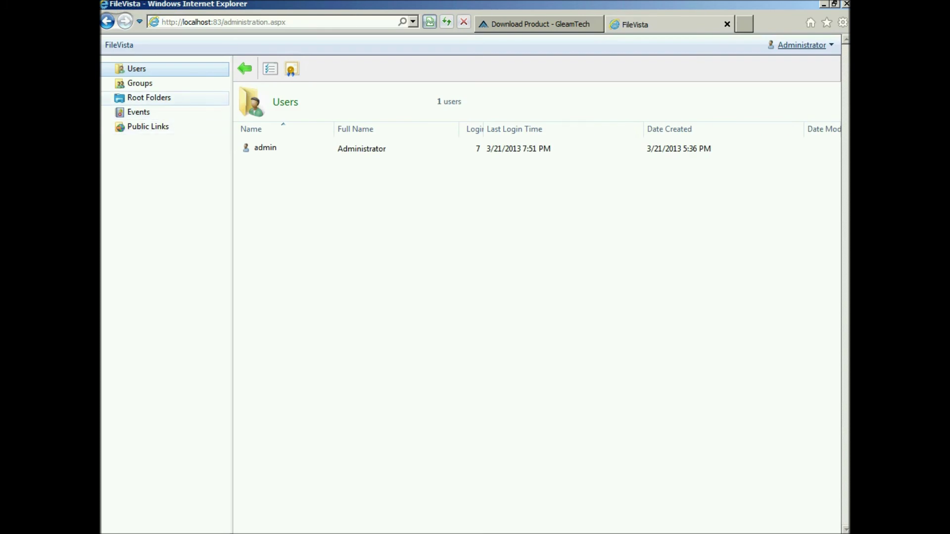
{"action": "left_click", "coordinate": [148, 97]}
{"action": "right_click", "coordinate": [412, 224]}
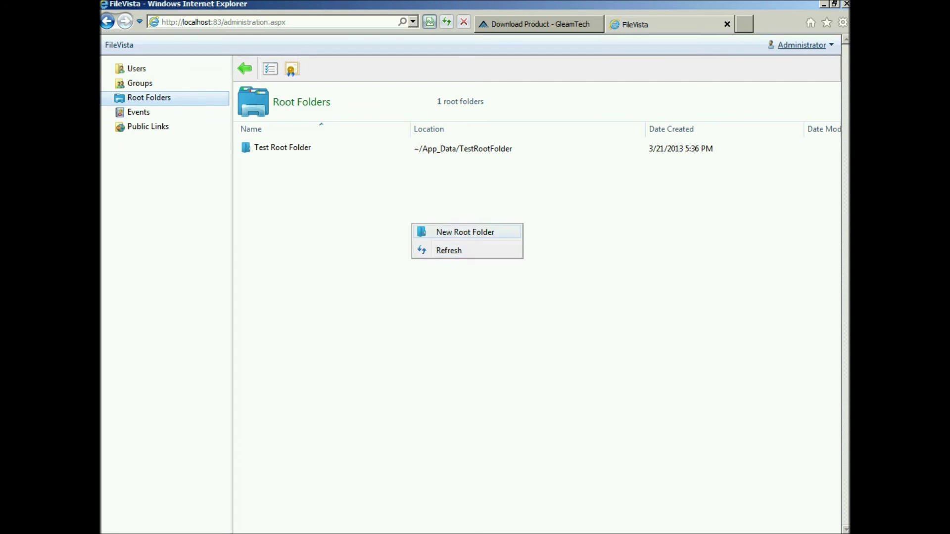
{"action": "left_click", "coordinate": [465, 232]}
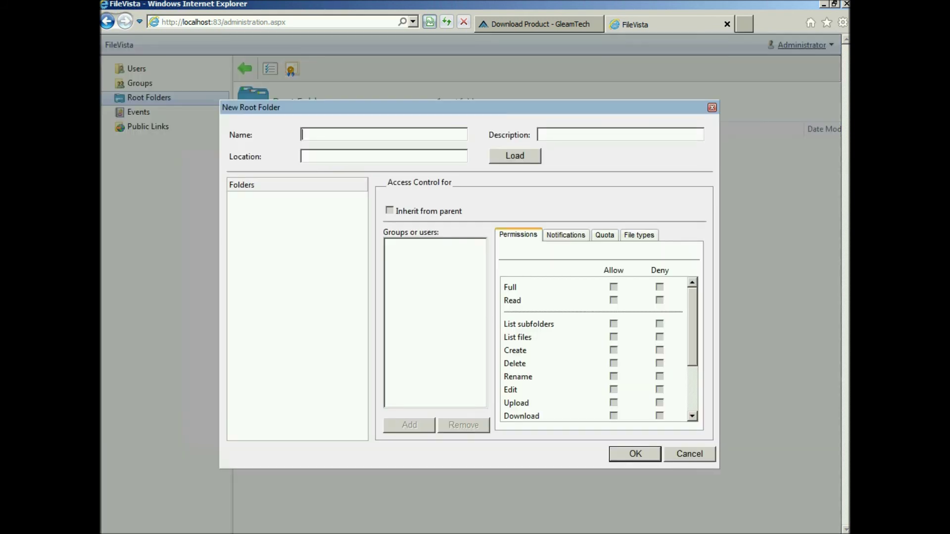
Enter Software as name and description and try the \\INSTFIL001\Software location
{"action": "type", "text": "Software"}
{"action": "key", "text": "Tab"}
{"action": "type", "text": "Software"}
{"action": "key", "text": "Tab"}
{"action": "type", "text": "\\\\"}
{"action": "key", "text": "Down"}
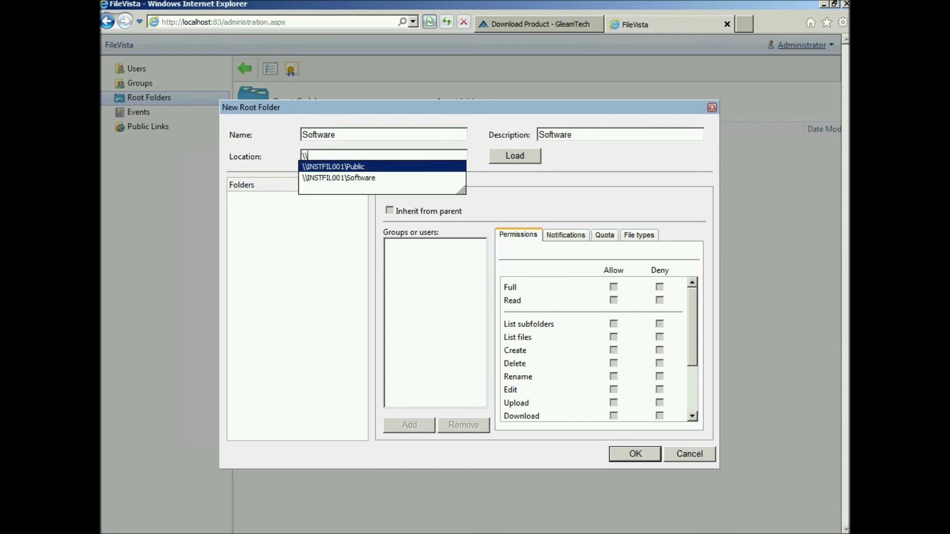
{"action": "key", "text": "Down"}
{"action": "key", "text": "Tab"}
{"action": "left_click", "coordinate": [387, 156]}
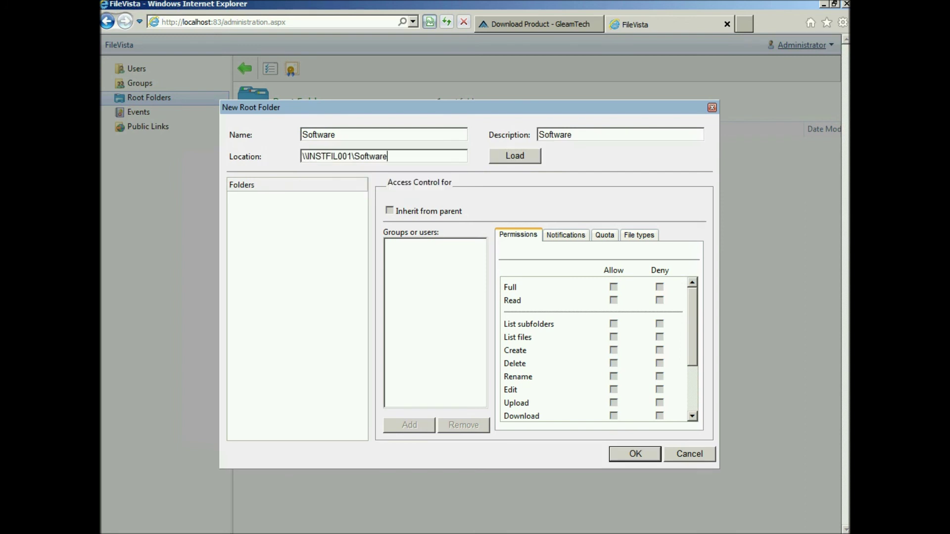
{"action": "key", "text": "ctrl+a"}
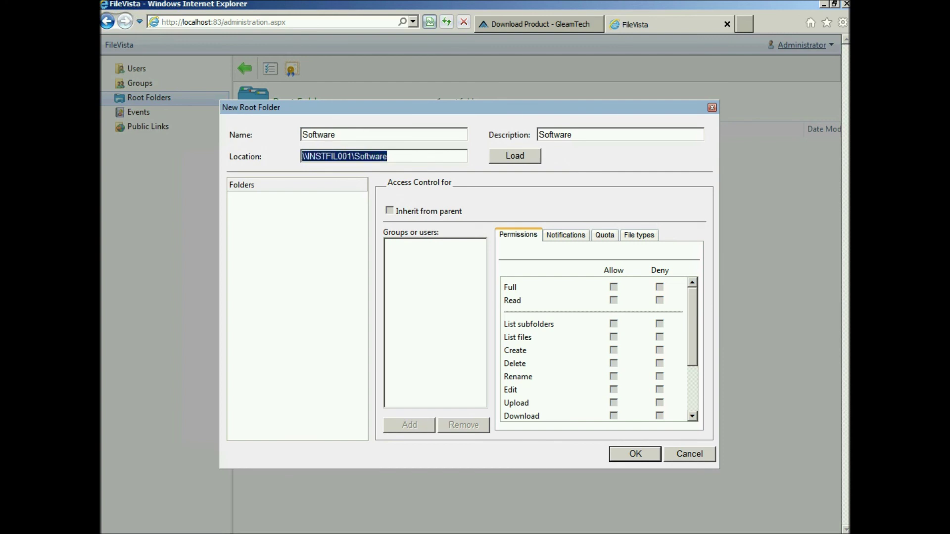
{"action": "key", "text": "BackSpace"}
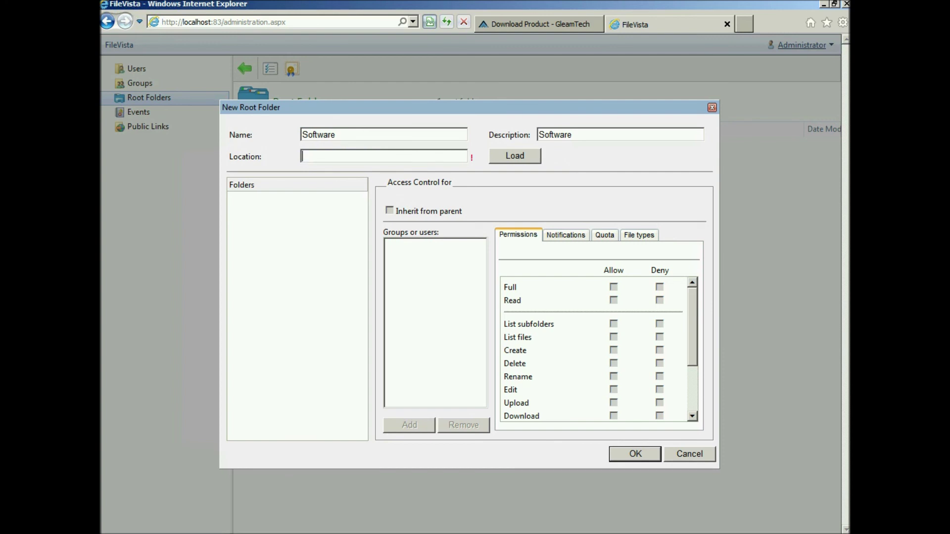
{"action": "key", "text": "shift+Tab"}
{"action": "key", "text": "shift+Tab"}
{"action": "type", "text": "Software"}
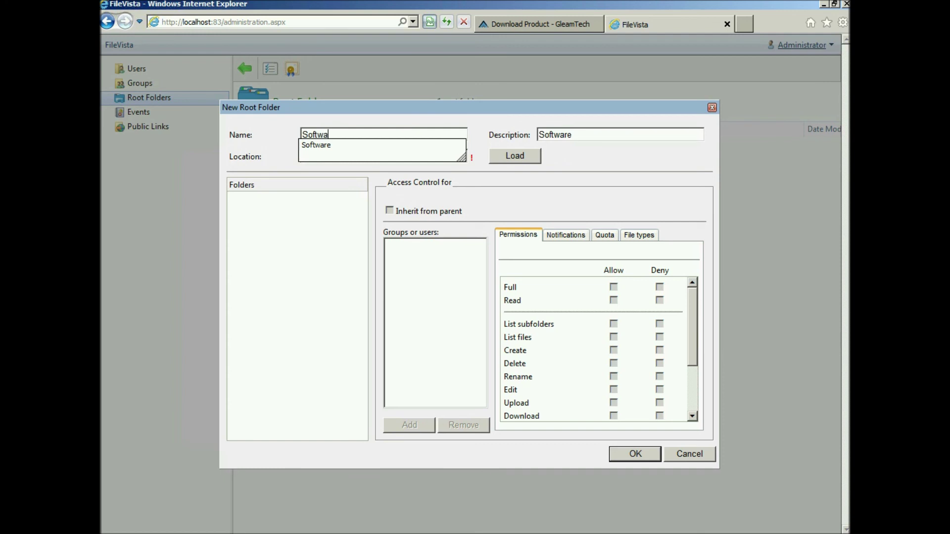
{"action": "key", "text": "Tab"}
Rename it Software2, set location \\INSTFIL001\Software and load its subfolders
{"action": "left_click", "coordinate": [335, 135]}
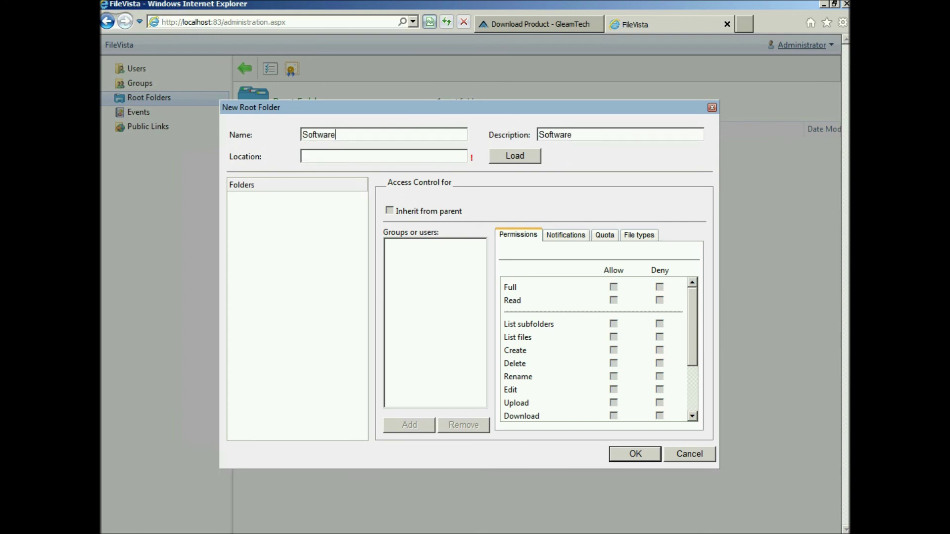
{"action": "type", "text": "2"}
{"action": "key", "text": "Tab"}
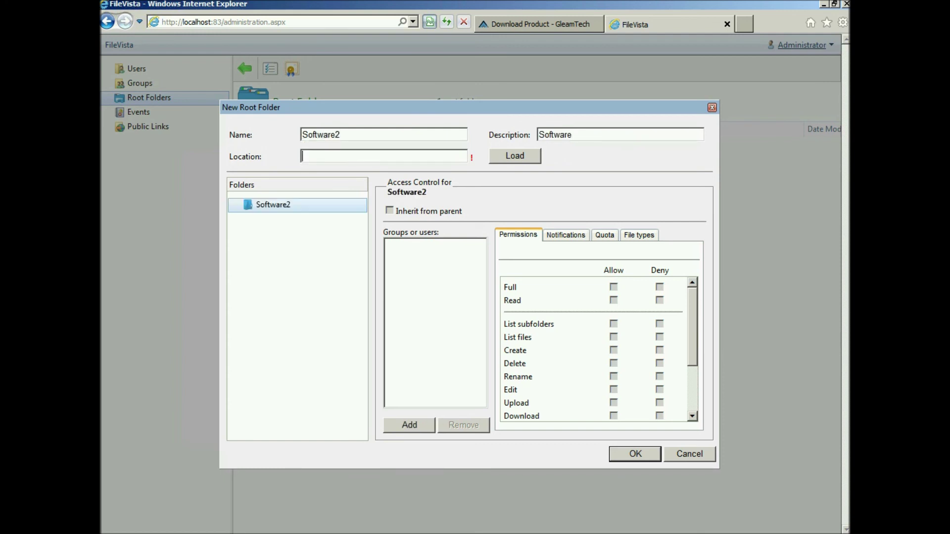
{"action": "key", "text": "Down"}
{"action": "key", "text": "Down"}
{"action": "key", "text": "Down"}
{"action": "key", "text": "Return"}
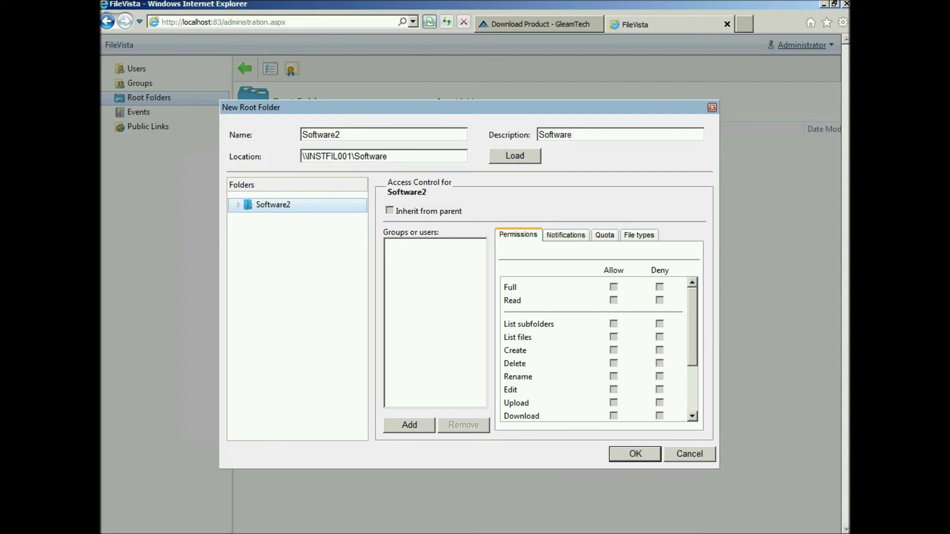
{"action": "key", "text": "Tab"}
{"action": "key", "text": "Return"}
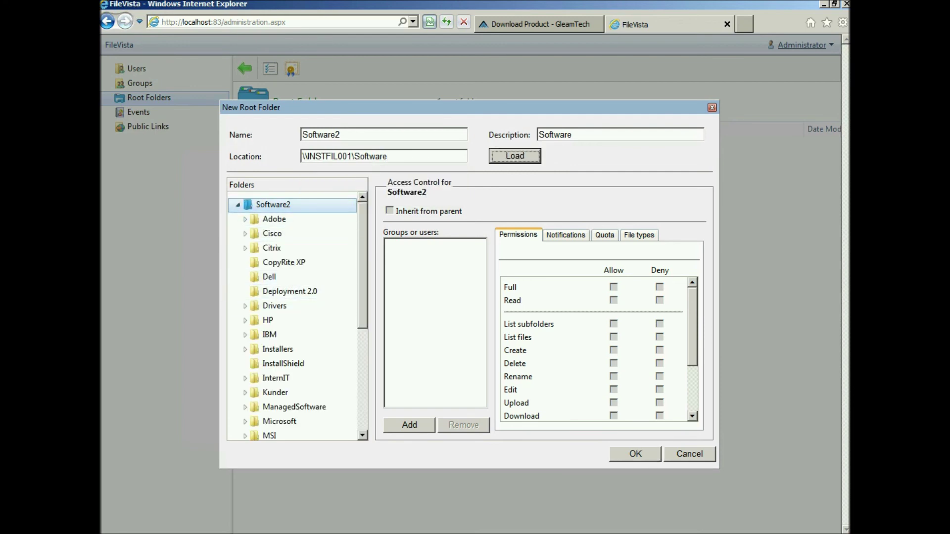
Add admin with Full Allow permission and save the Software2 root folder
{"action": "left_click", "coordinate": [409, 425]}
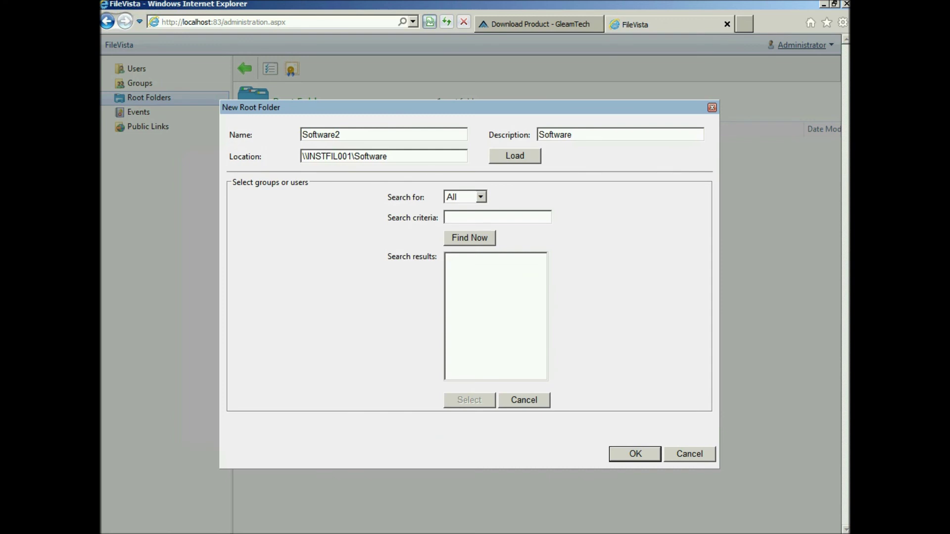
{"action": "left_click", "coordinate": [469, 238]}
{"action": "left_click", "coordinate": [458, 259]}
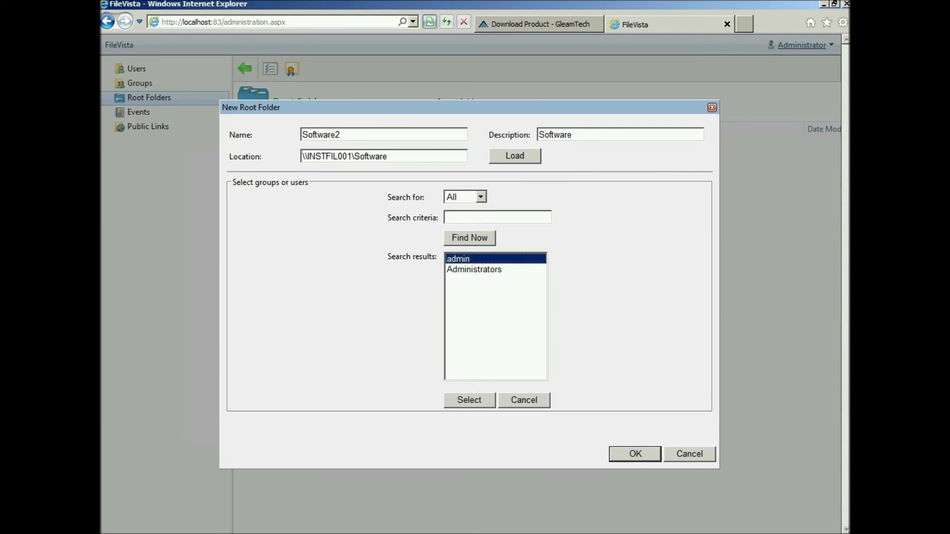
{"action": "left_click", "coordinate": [469, 400]}
{"action": "left_click", "coordinate": [614, 287]}
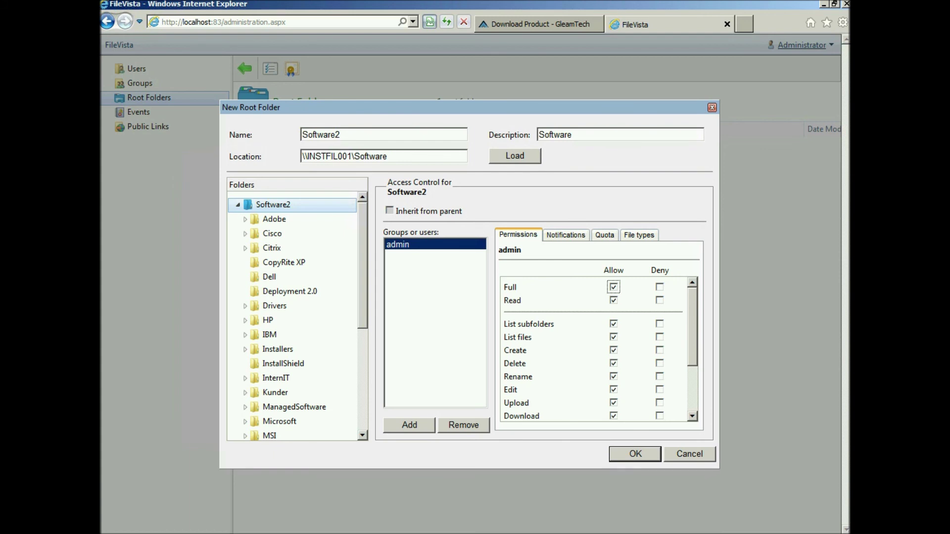
{"action": "left_click", "coordinate": [635, 454]}
{"action": "right_click", "coordinate": [407, 218]}
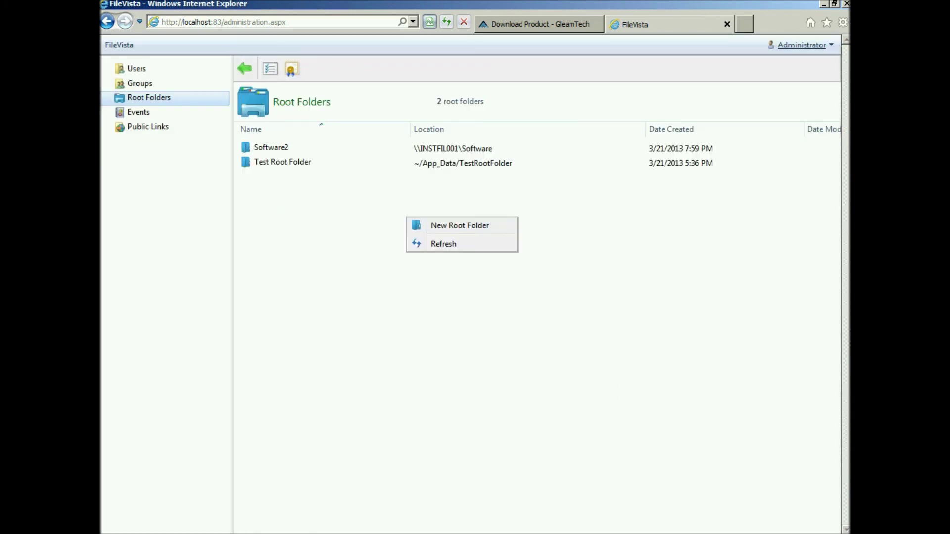
Start a new root folder named Public2 with description Public
{"action": "left_click", "coordinate": [445, 223]}
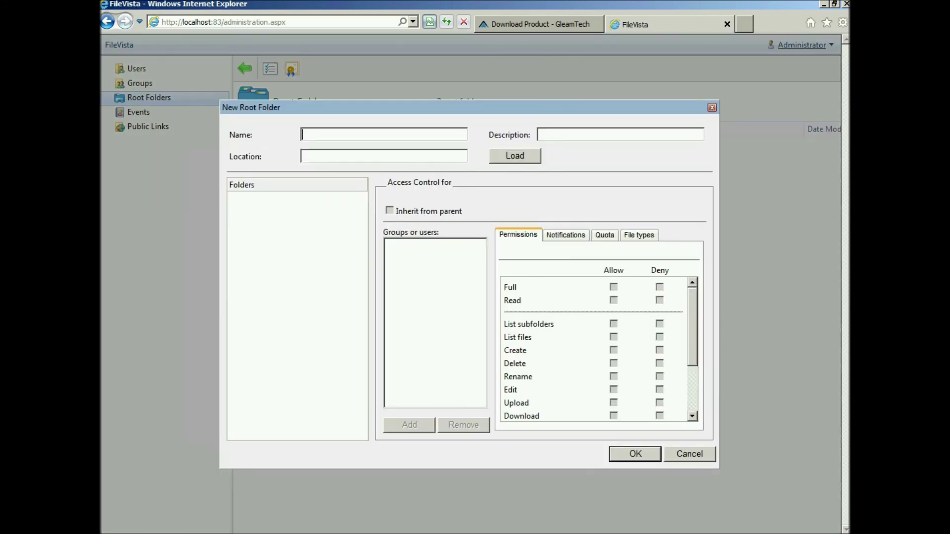
{"action": "type", "text": "Pub"}
{"action": "key", "text": "Down"}
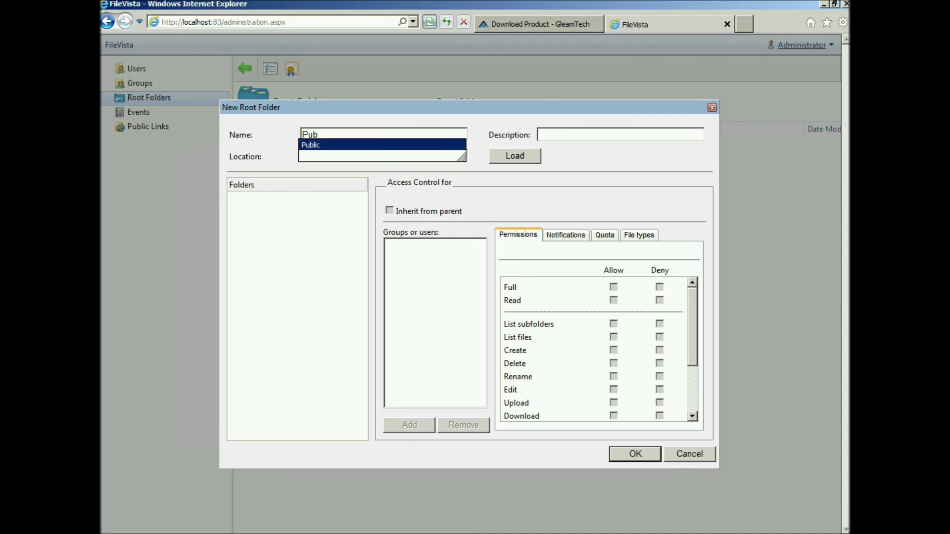
{"action": "key", "text": "Tab"}
{"action": "type", "text": "Publi"}
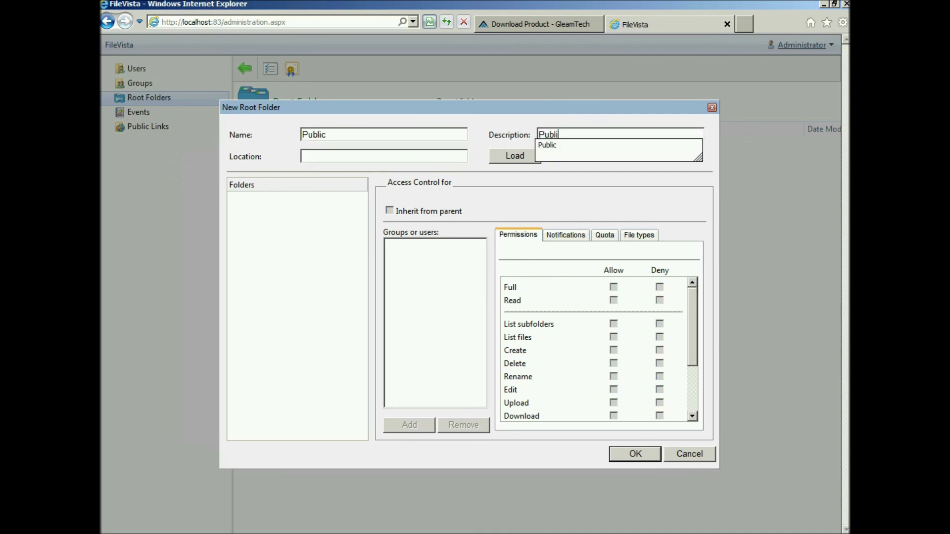
{"action": "key", "text": "Down"}
{"action": "key", "text": "Tab"}
{"action": "type", "text": "2"}
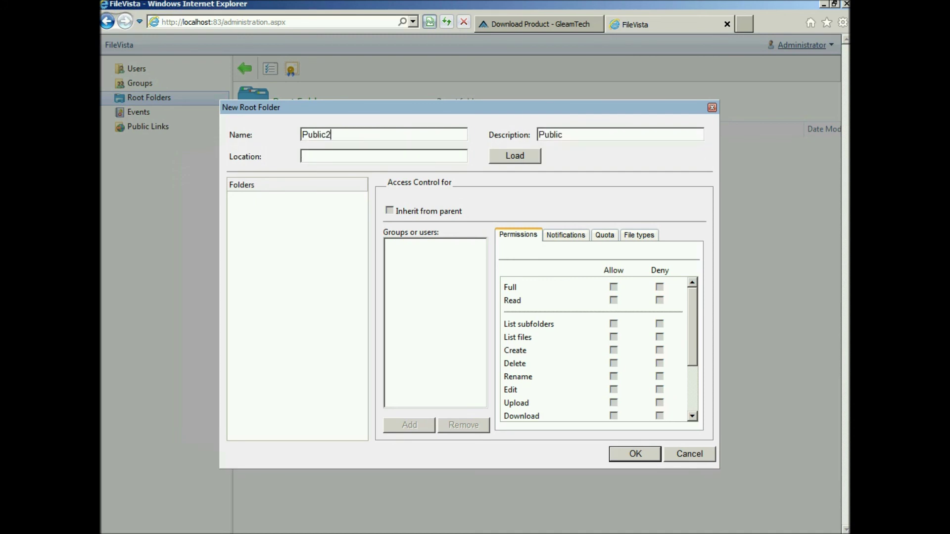
{"action": "key", "text": "Tab"}
{"action": "key", "text": "Tab"}
Set its location to \\INSTFIL001\Public and load the share's subfolders
{"action": "type", "text": "\\\\"}
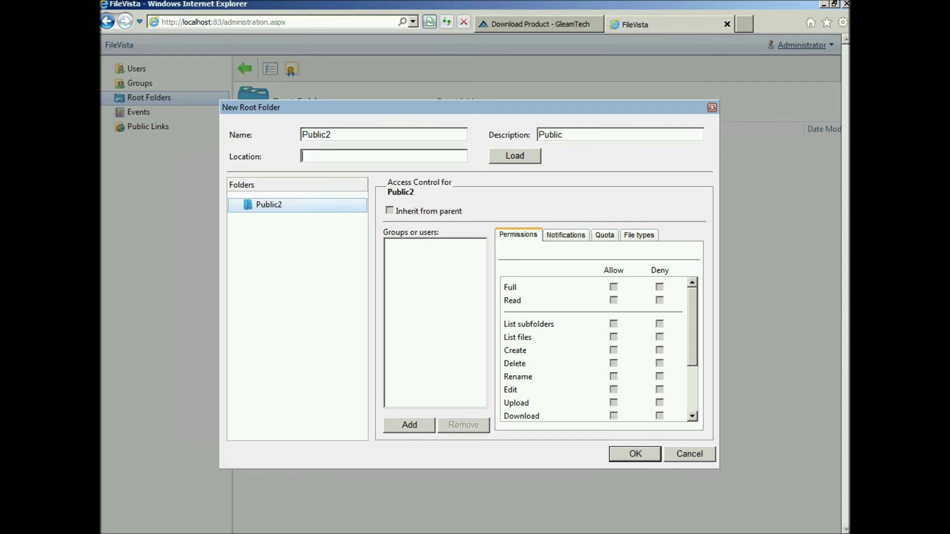
{"action": "key", "text": "Down"}
{"action": "key", "text": "Down"}
{"action": "key", "text": "Up"}
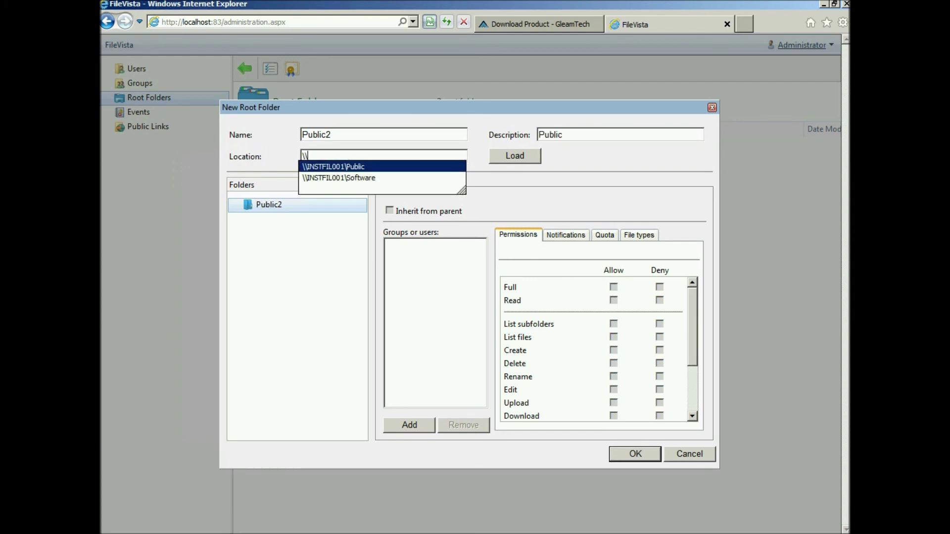
{"action": "key", "text": "Tab"}
{"action": "key", "text": "Return"}
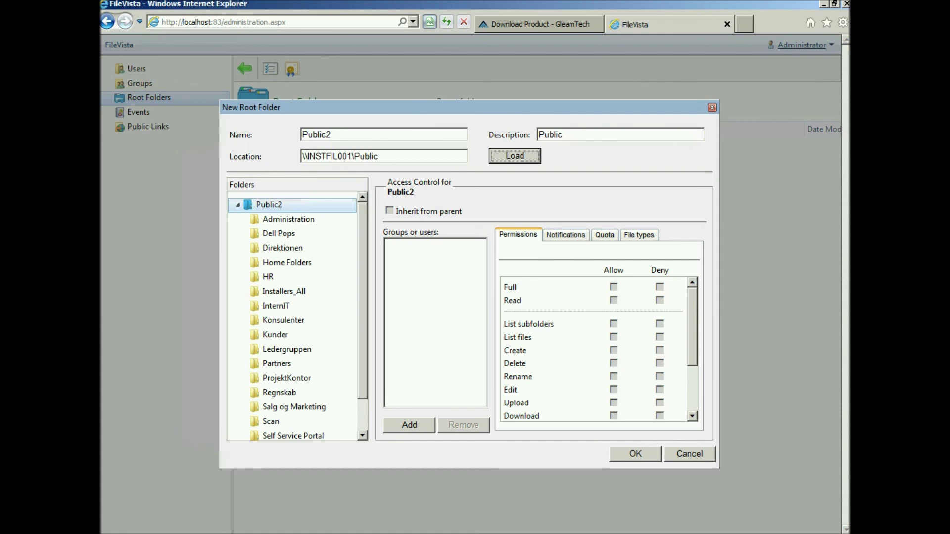
Add admin with Full Allow permission and save the Public2 root folder
{"action": "key", "text": "Tab"}
{"action": "key", "text": "Tab"}
{"action": "key", "text": "Tab"}
{"action": "key", "text": "Return"}
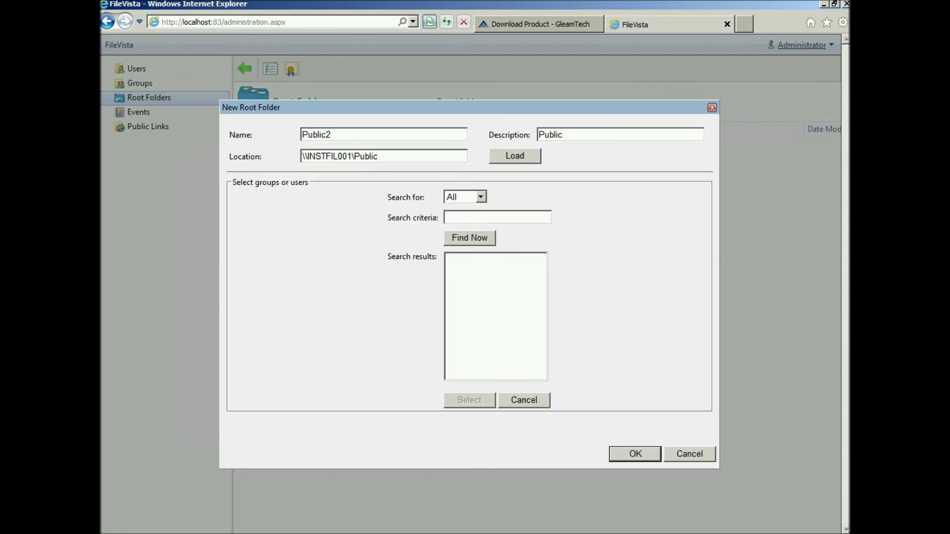
{"action": "key", "text": "Return"}
{"action": "left_click", "coordinate": [458, 258]}
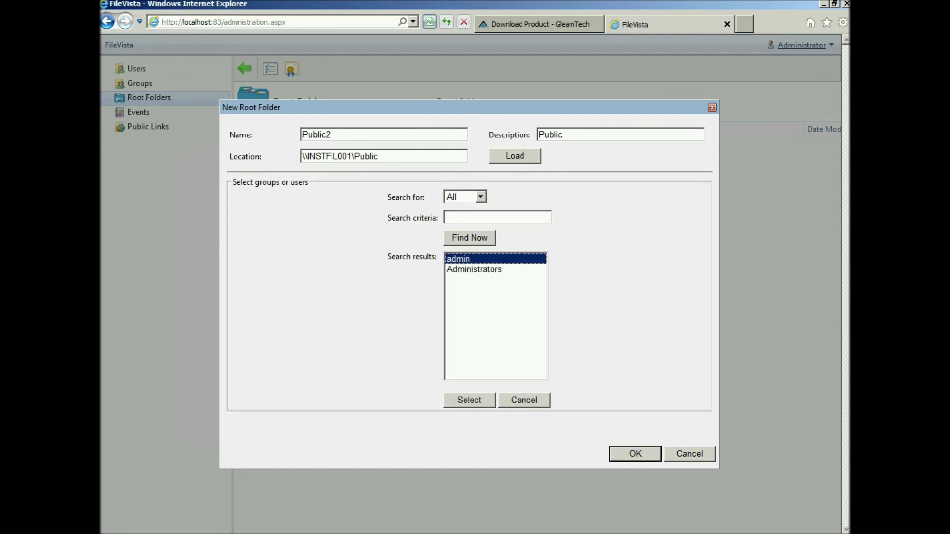
{"action": "key", "text": "Tab"}
{"action": "key", "text": "Return"}
{"action": "key", "text": "Tab"}
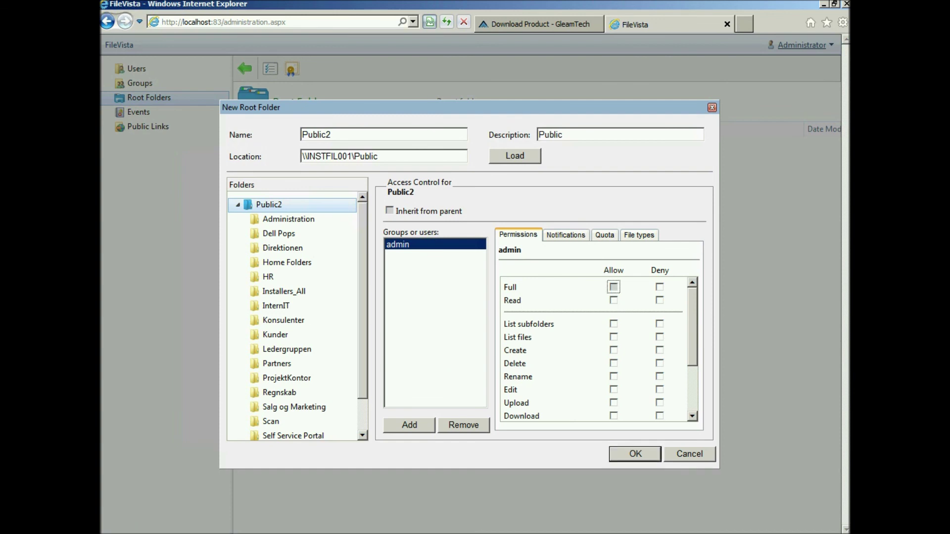
{"action": "key", "text": "space"}
{"action": "key", "text": "Return"}
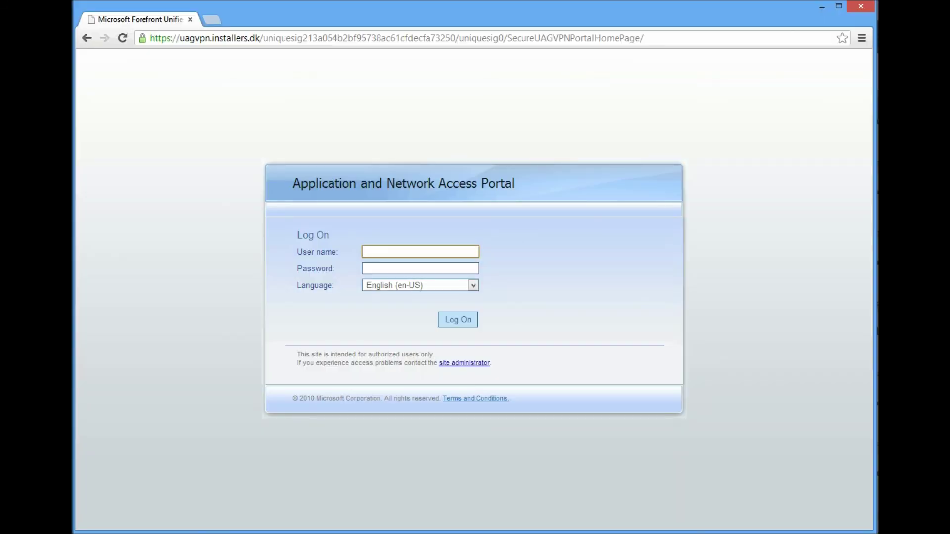
Log on to the UAG portal with the user's credentials and accept the licence notice to open FileVista
{"action": "type", "text": "psd"}
{"action": "key", "text": "Tab"}
{"action": "type", "text": "••••••••••••••••"}
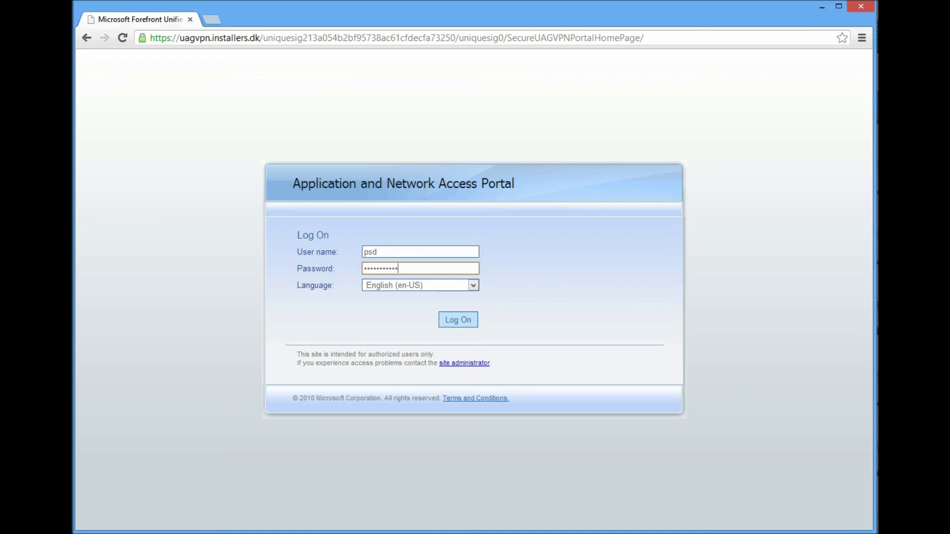
{"action": "key", "text": "Return"}
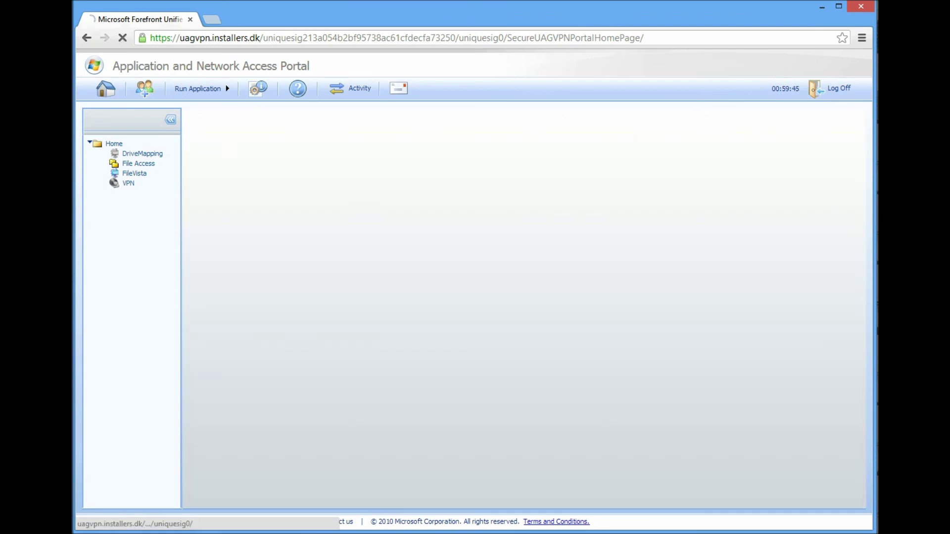
{"action": "key", "text": "Return"}
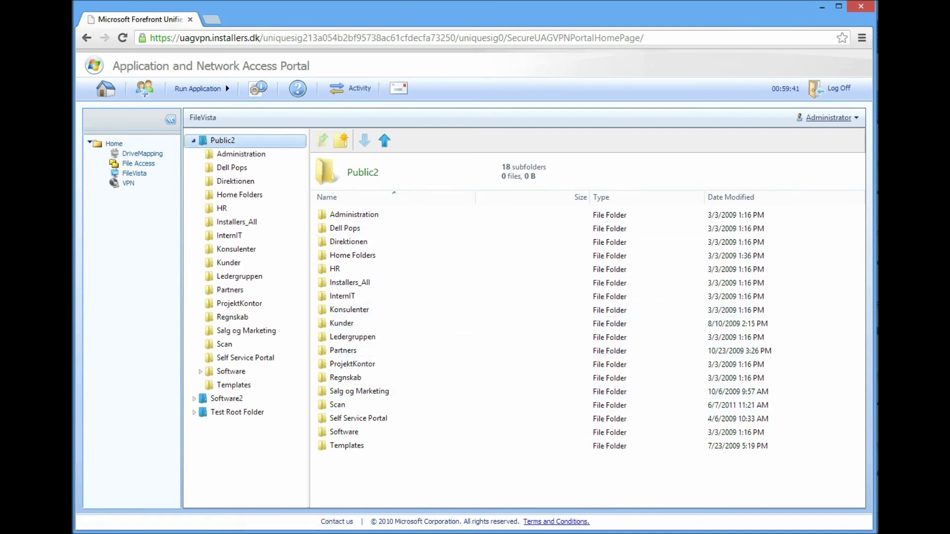
Expand Software2 and browse to Drivers > Canon DR-1210c > 2_CapturePerfect
{"action": "left_click", "coordinate": [193, 143]}
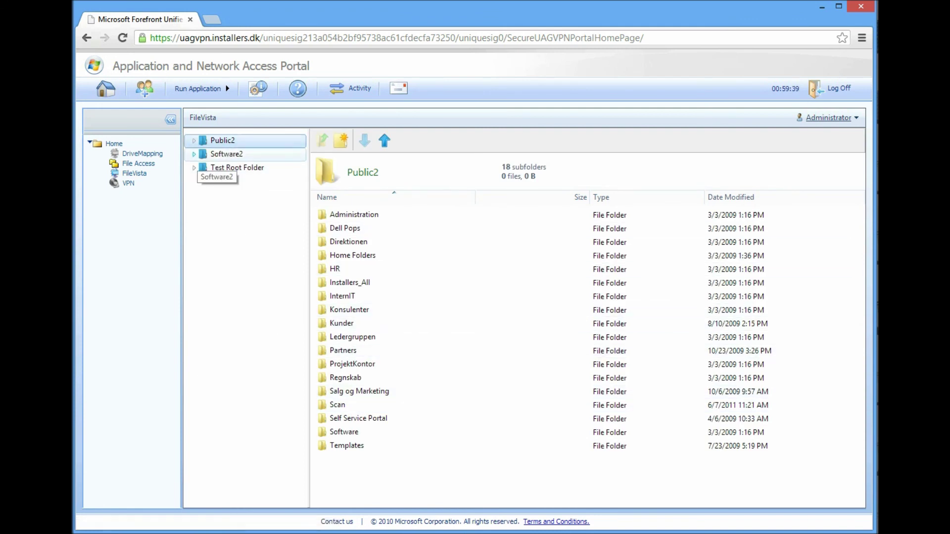
{"action": "left_click", "coordinate": [193, 154]}
{"action": "left_click", "coordinate": [194, 140]}
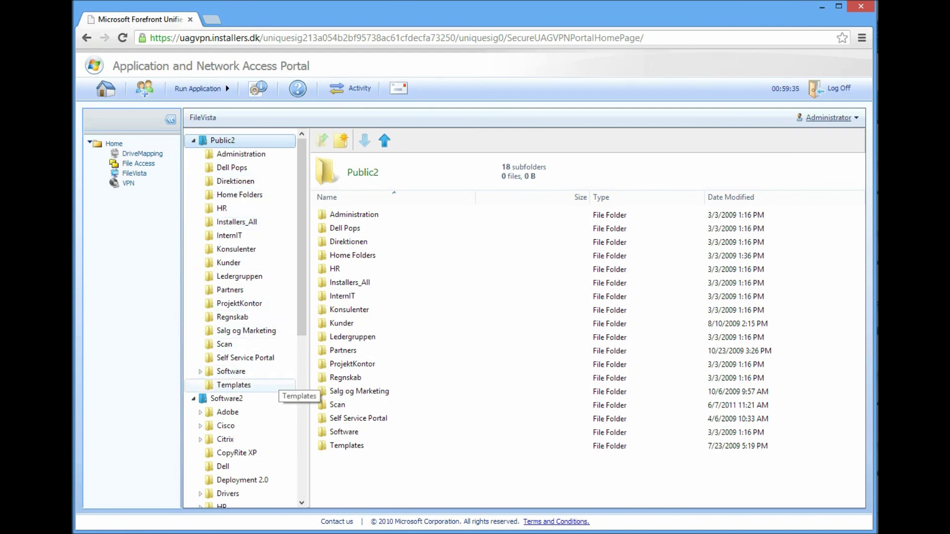
{"action": "scroll", "coordinate": [267, 384], "scroll_direction": "down", "scroll_amount": 4}
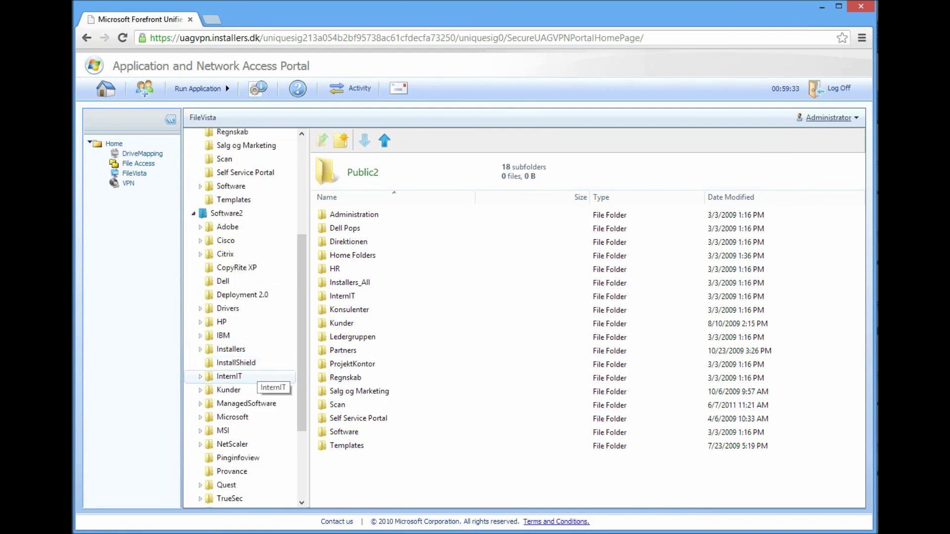
{"action": "left_click", "coordinate": [236, 308]}
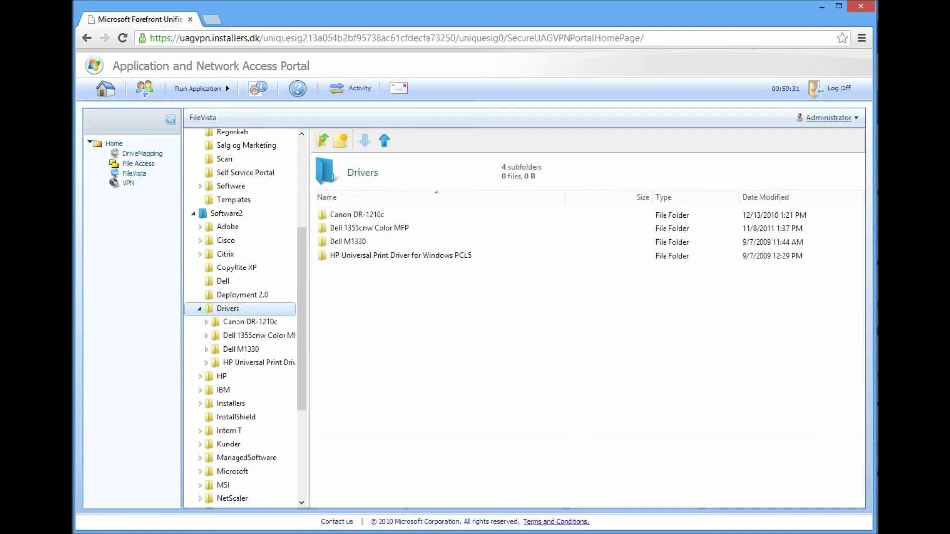
{"action": "left_click", "coordinate": [250, 322]}
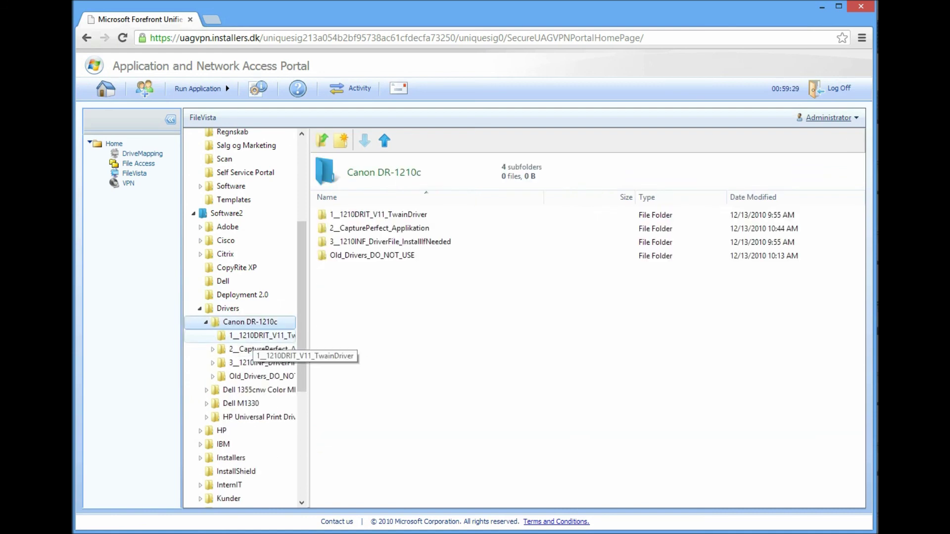
{"action": "left_click", "coordinate": [262, 350]}
Open CapturePerfect v3.0.82 and download its setup.ini file
{"action": "double_click", "coordinate": [357, 215]}
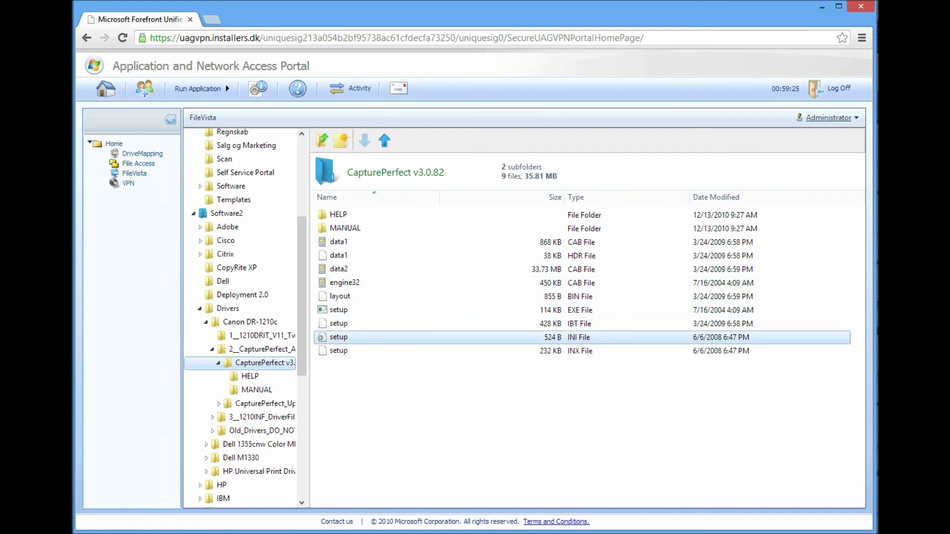
{"action": "double_click", "coordinate": [338, 336]}
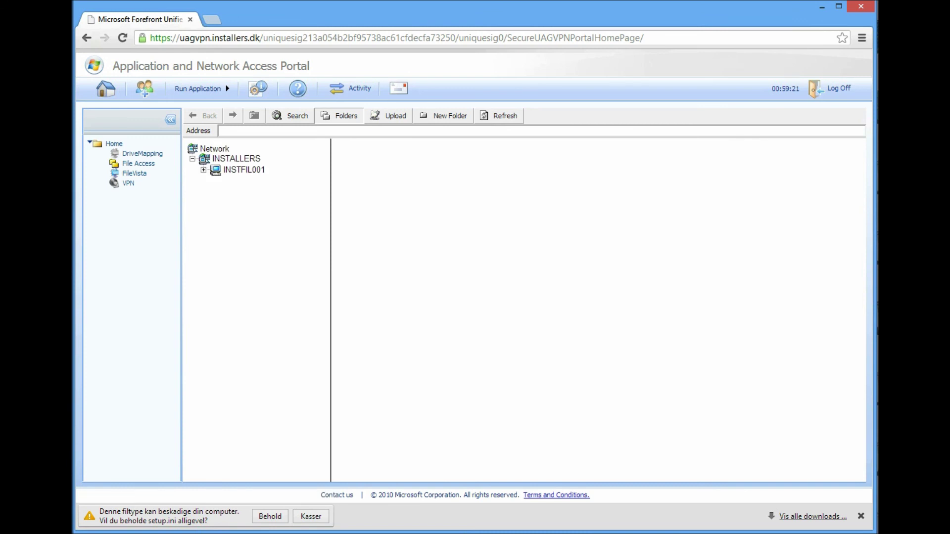
{"action": "left_click", "coordinate": [225, 173]}
Browse the Software share to Dell 1355cnw Color MFP, then back in FileVista open and close Upload
{"action": "left_click", "coordinate": [250, 192]}
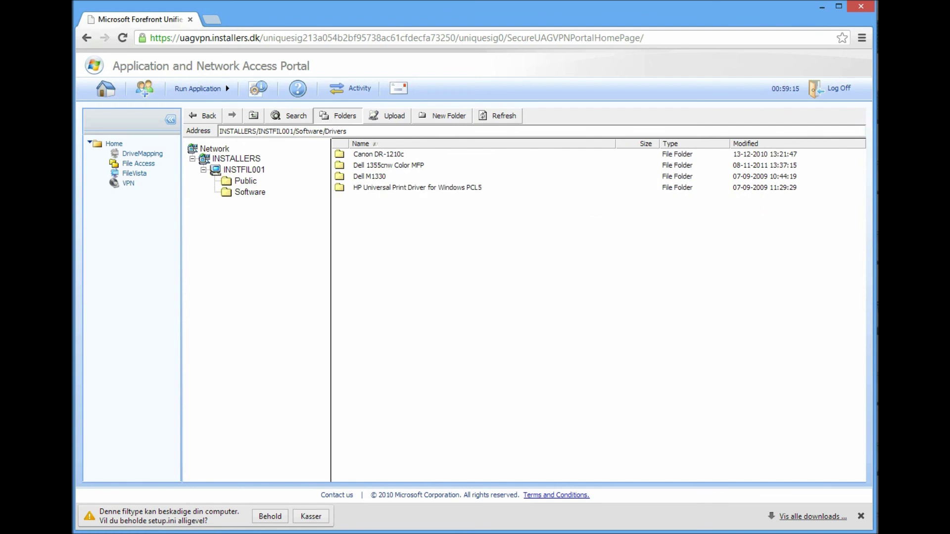
{"action": "double_click", "coordinate": [386, 166]}
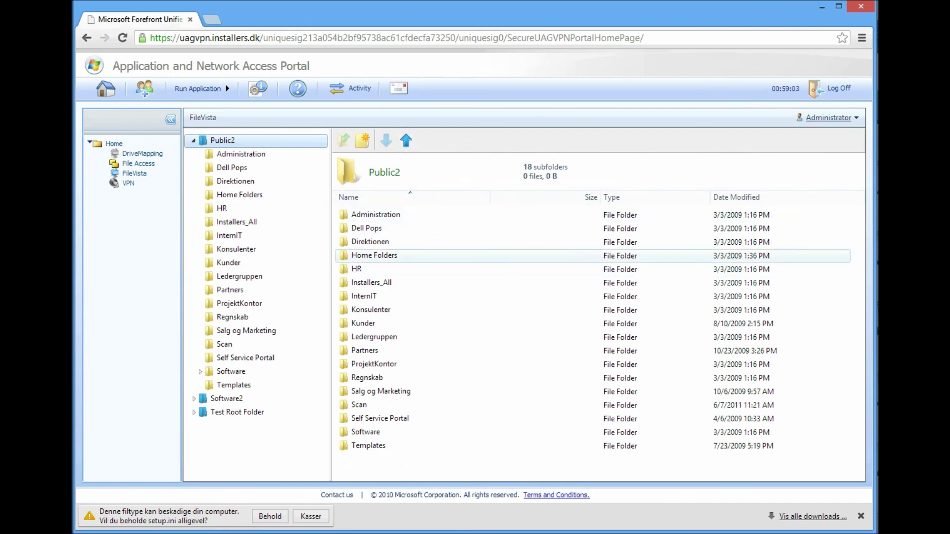
{"action": "left_click", "coordinate": [406, 141]}
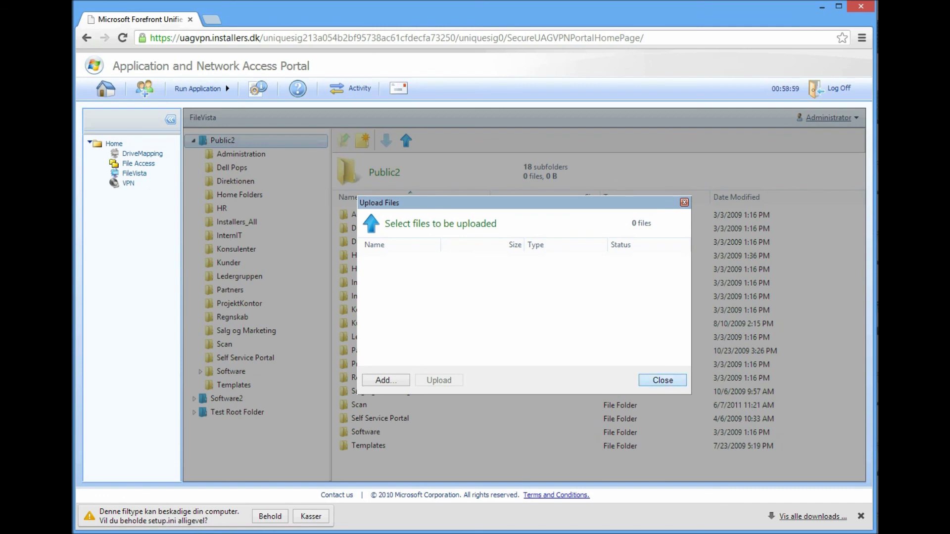
{"action": "left_click", "coordinate": [662, 380]}
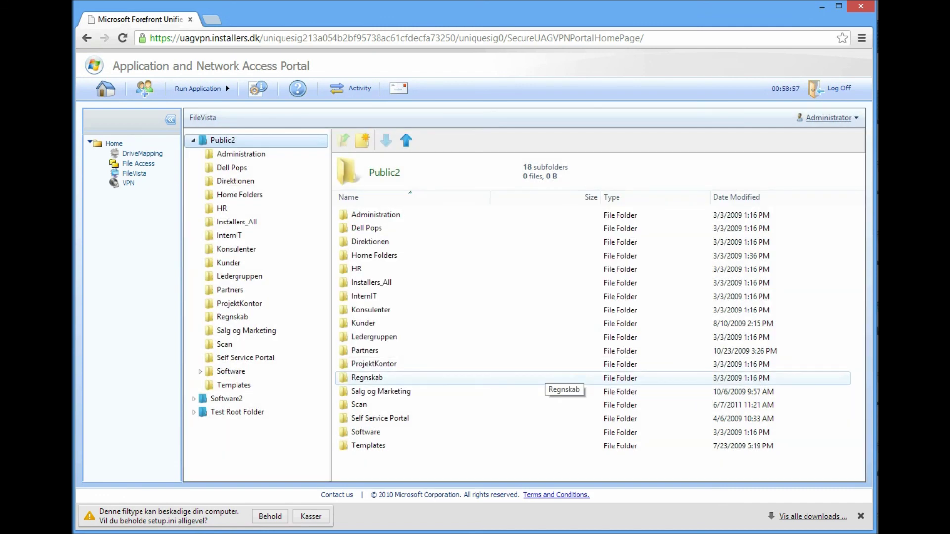